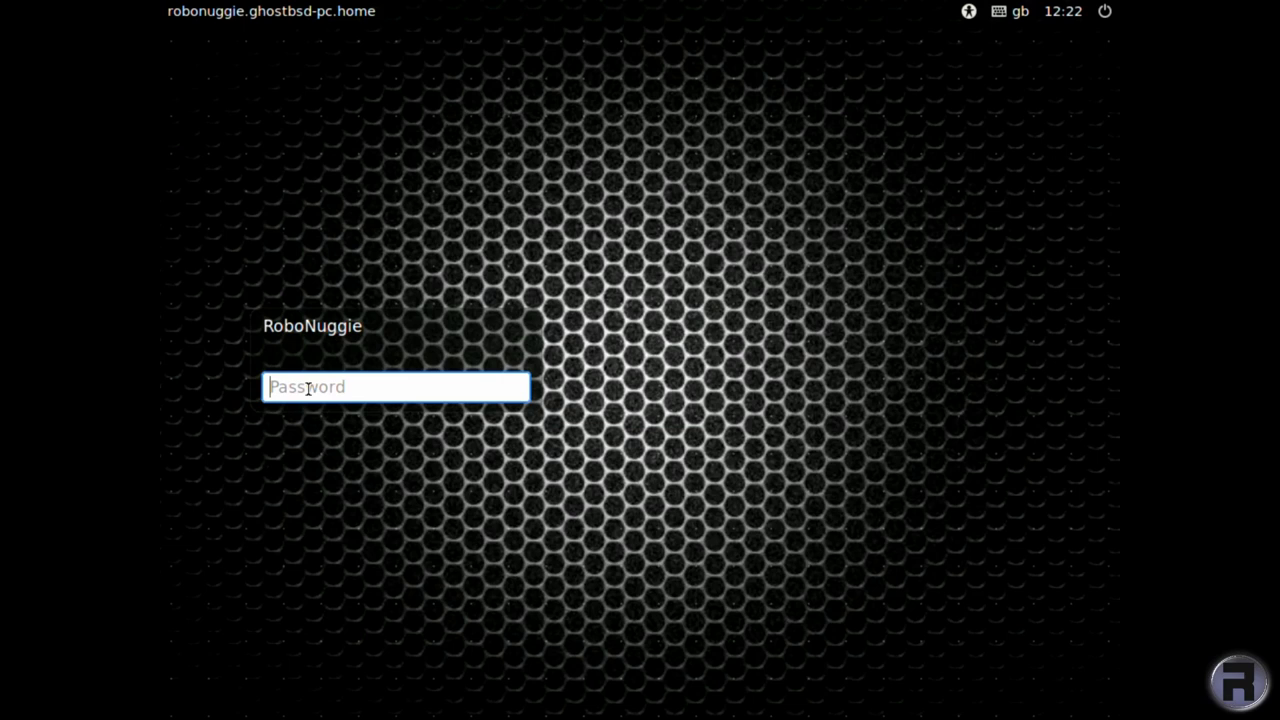
Log in with the account password and launch Firefox from the desktop
{"action": "type", "text": "******"}
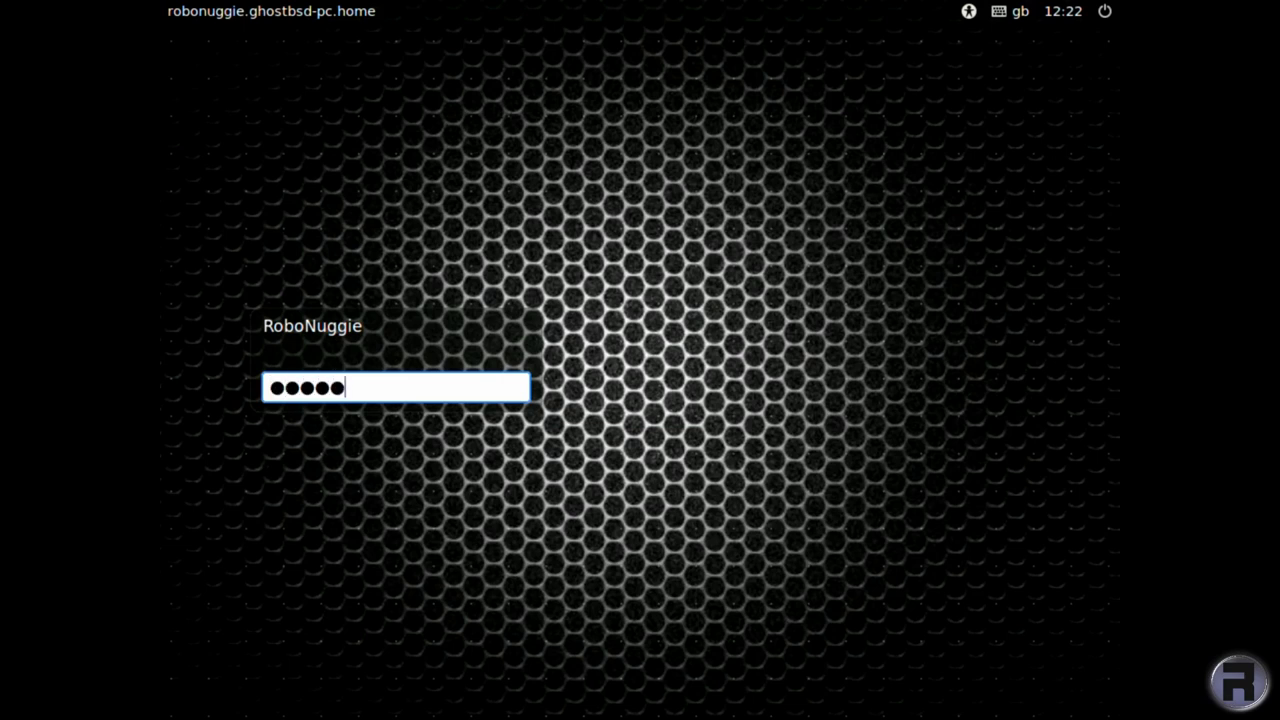
{"action": "type", "text": "**"}
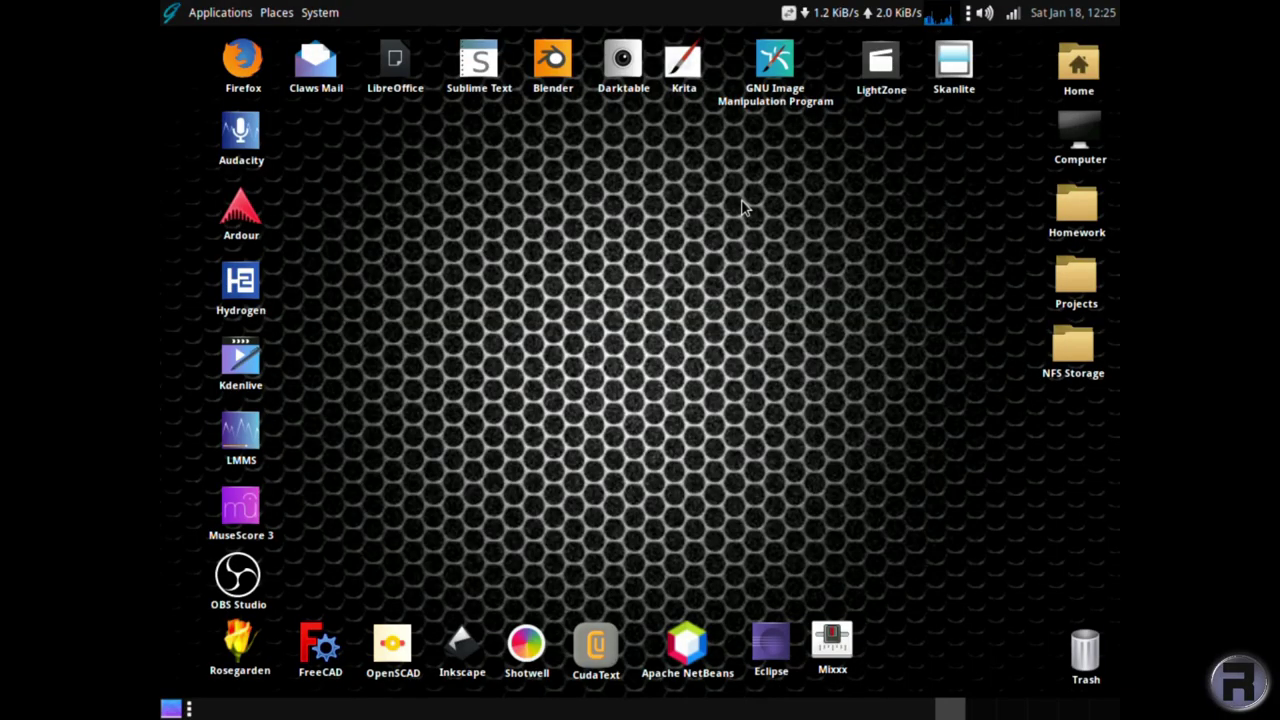
{"action": "double_click", "coordinate": [250, 64]}
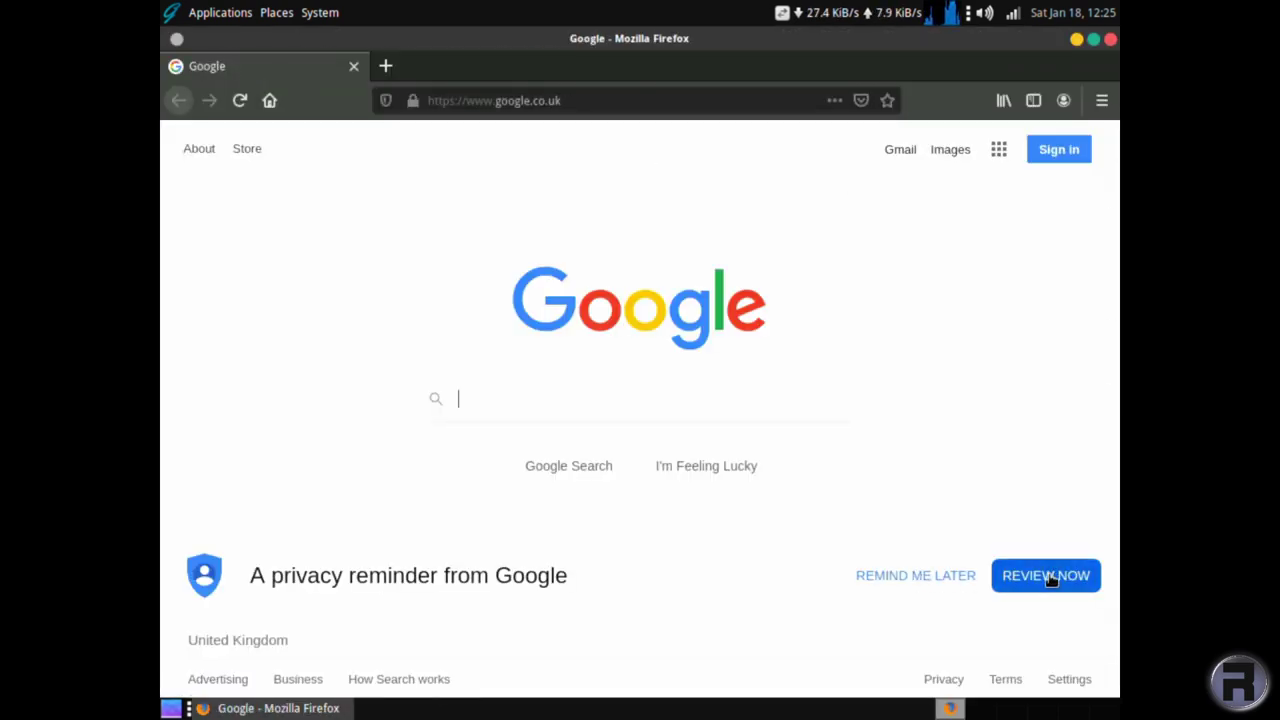
Postpone the privacy reminder, confirm Firefox version 72.0.1 in About Firefox, then quit Firefox
{"action": "left_click", "coordinate": [946, 578]}
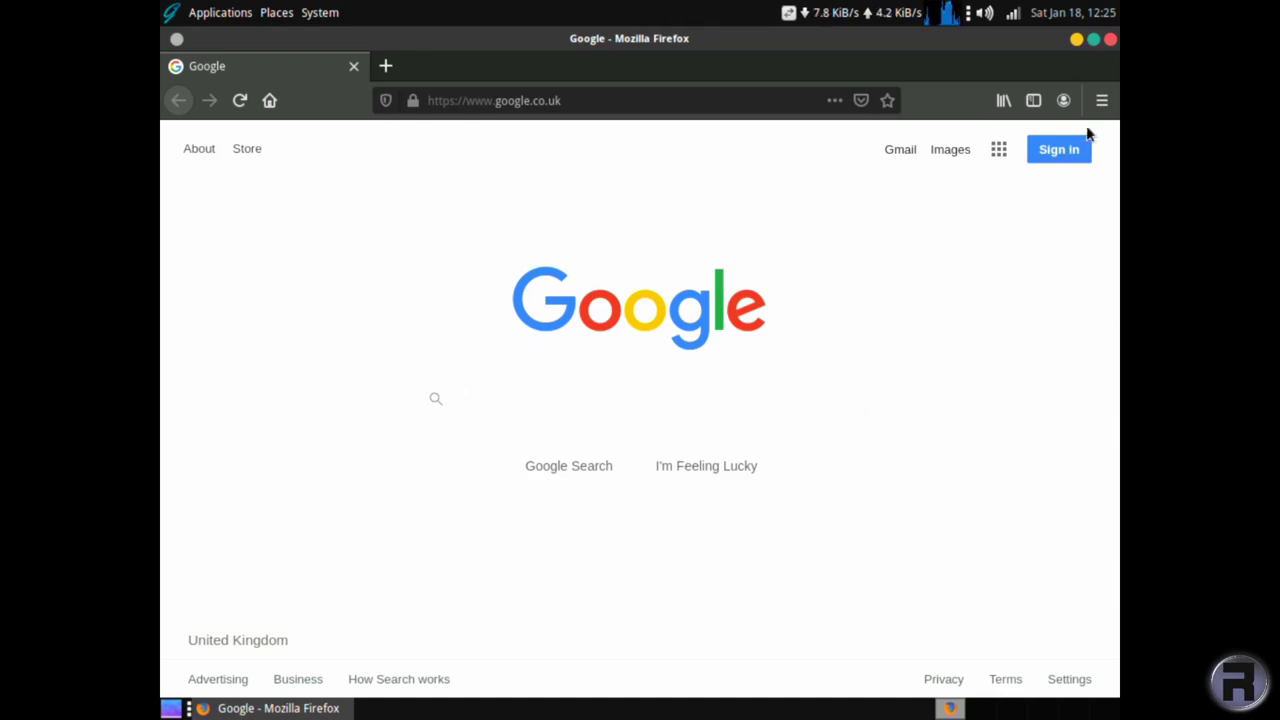
{"action": "left_click", "coordinate": [1101, 100]}
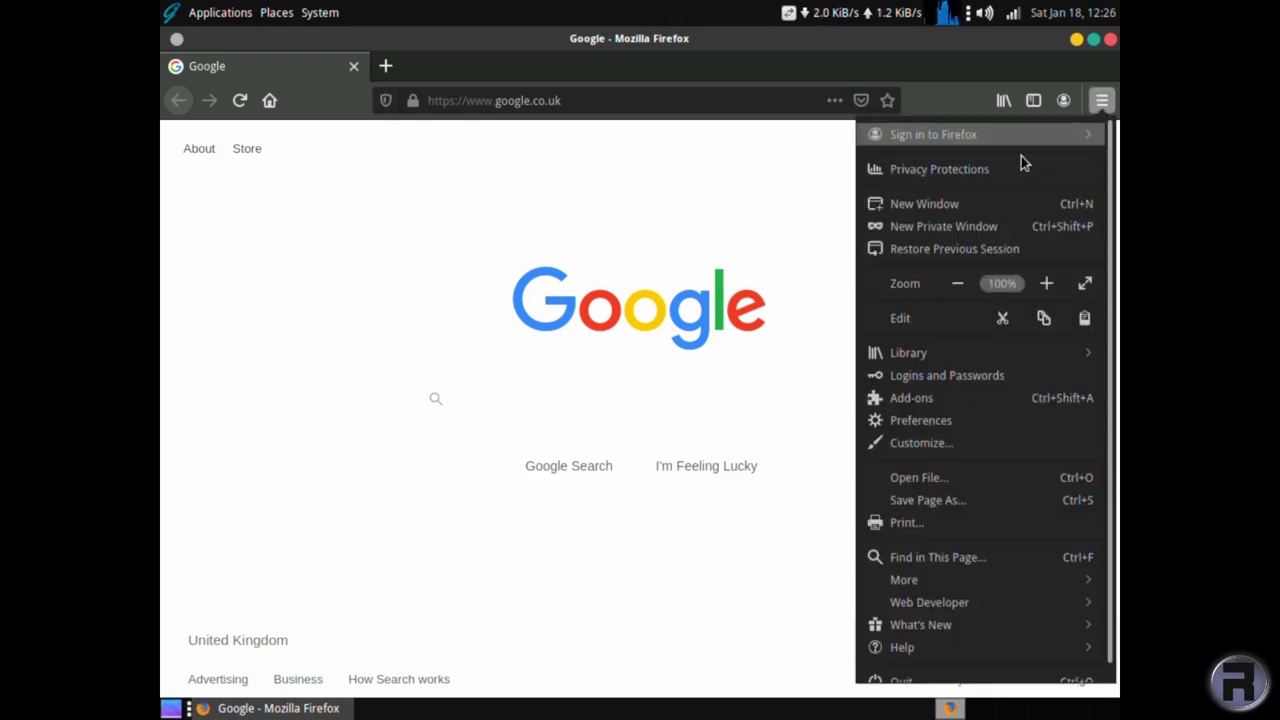
{"action": "left_click", "coordinate": [955, 649]}
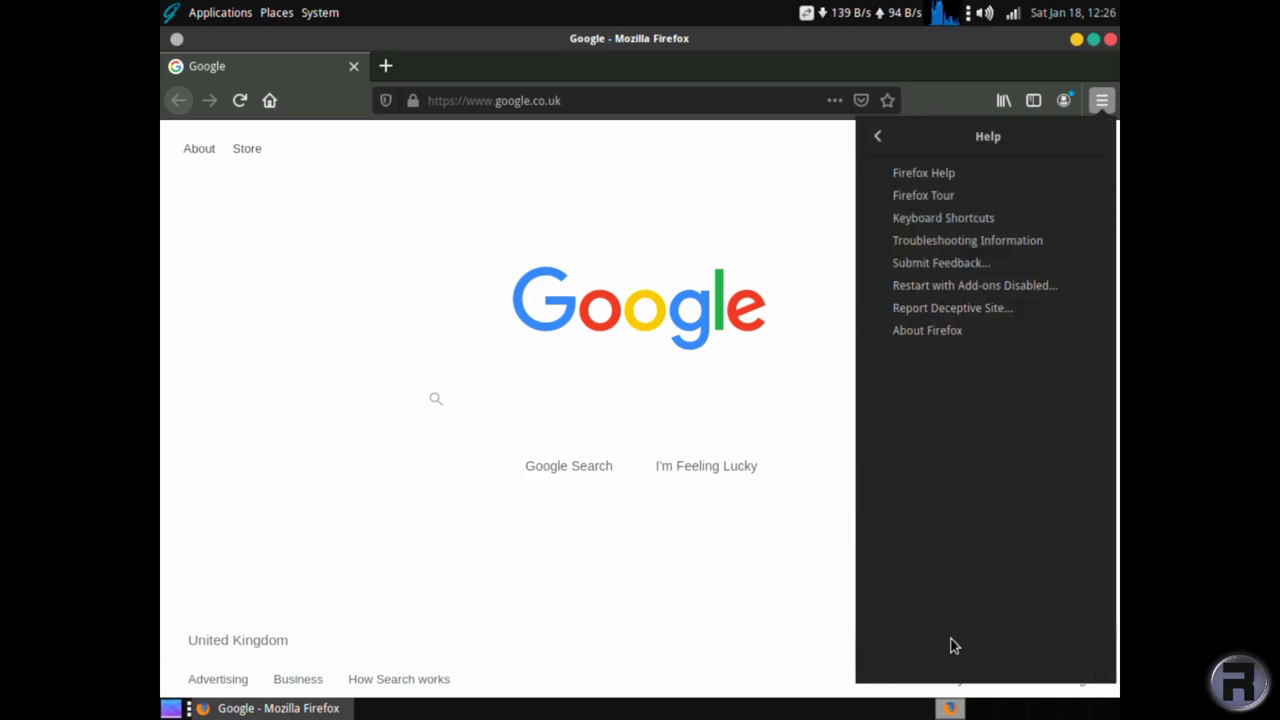
{"action": "left_click", "coordinate": [918, 335]}
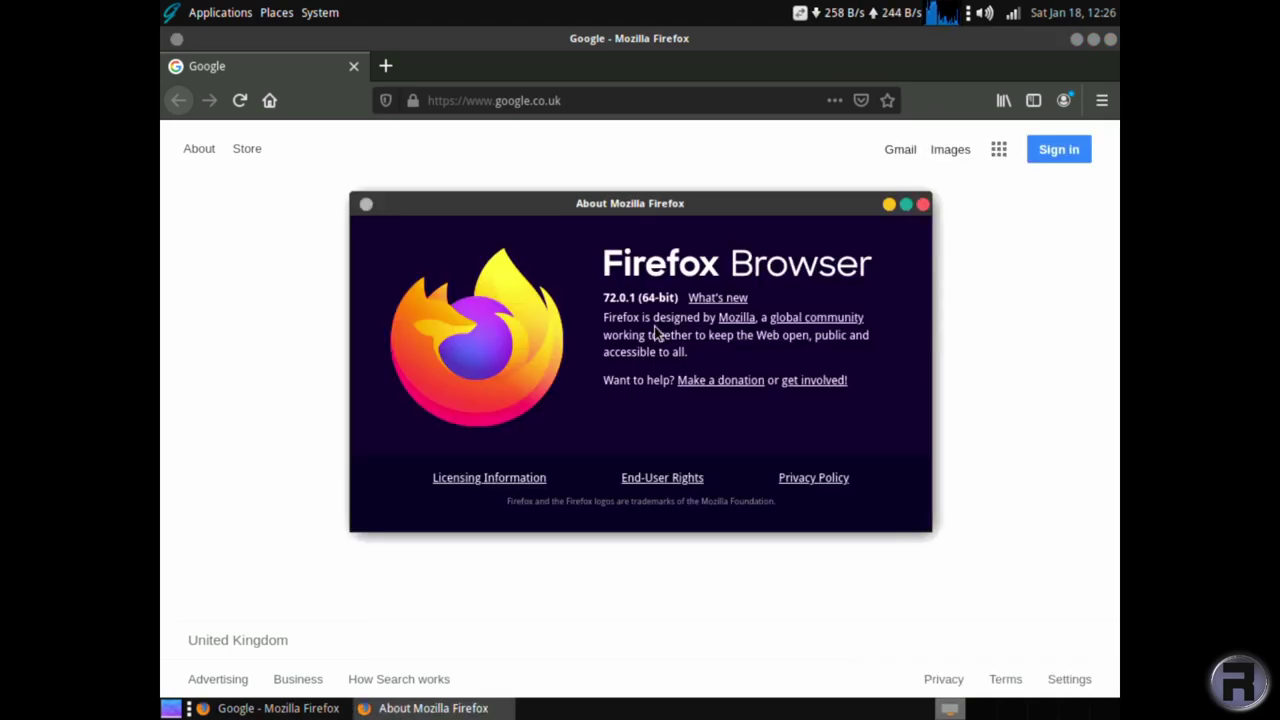
{"action": "left_click", "coordinate": [923, 204]}
{"action": "key", "text": "ctrl+q"}
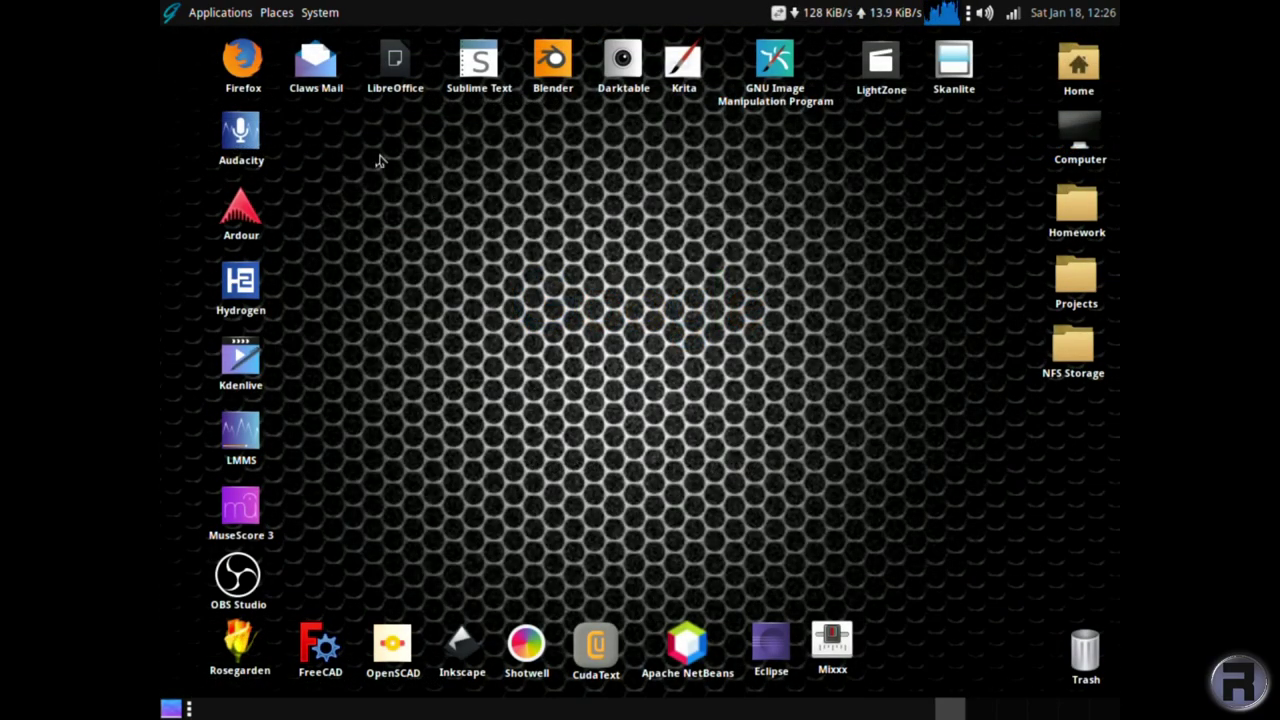
Launch Claws Mail, cancel its Setup Wizard without an account, and start LibreOffice
{"action": "double_click", "coordinate": [318, 70]}
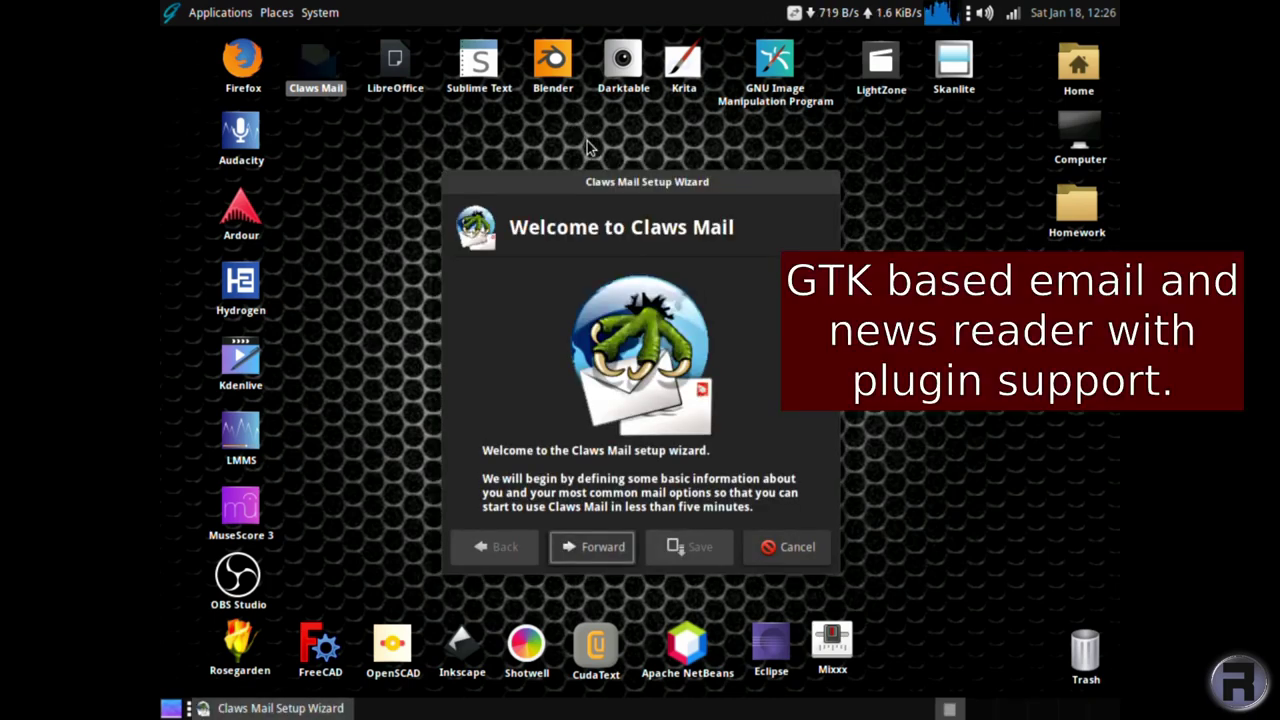
{"action": "left_click", "coordinate": [788, 547]}
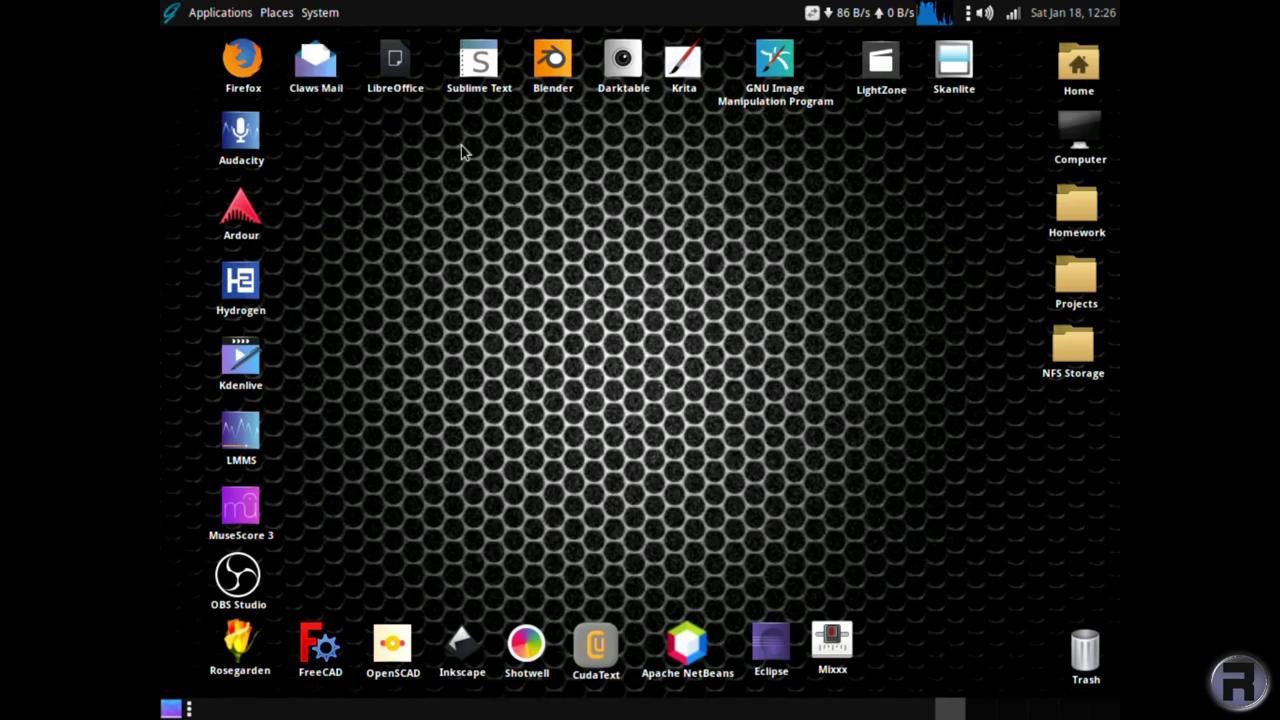
{"action": "double_click", "coordinate": [398, 62]}
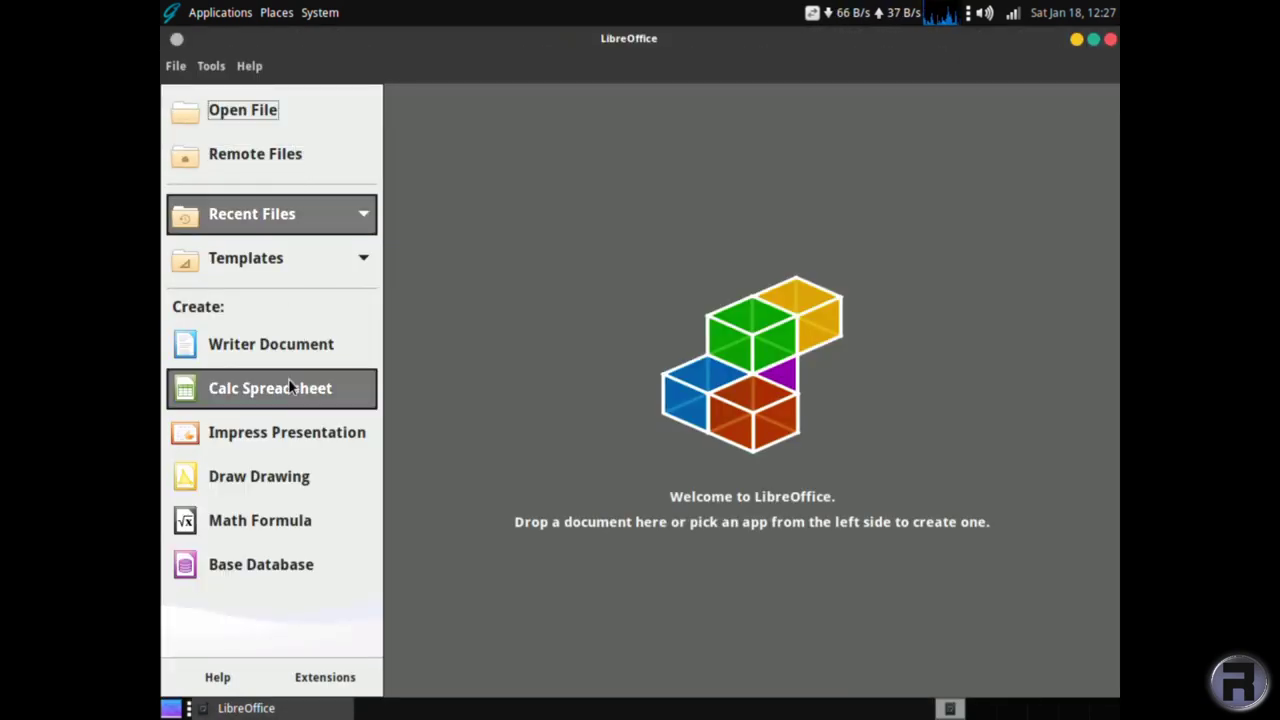
Create a blank Calc spreadsheet from the Start Center, close it, and relaunch LibreOffice
{"action": "left_click", "coordinate": [292, 373]}
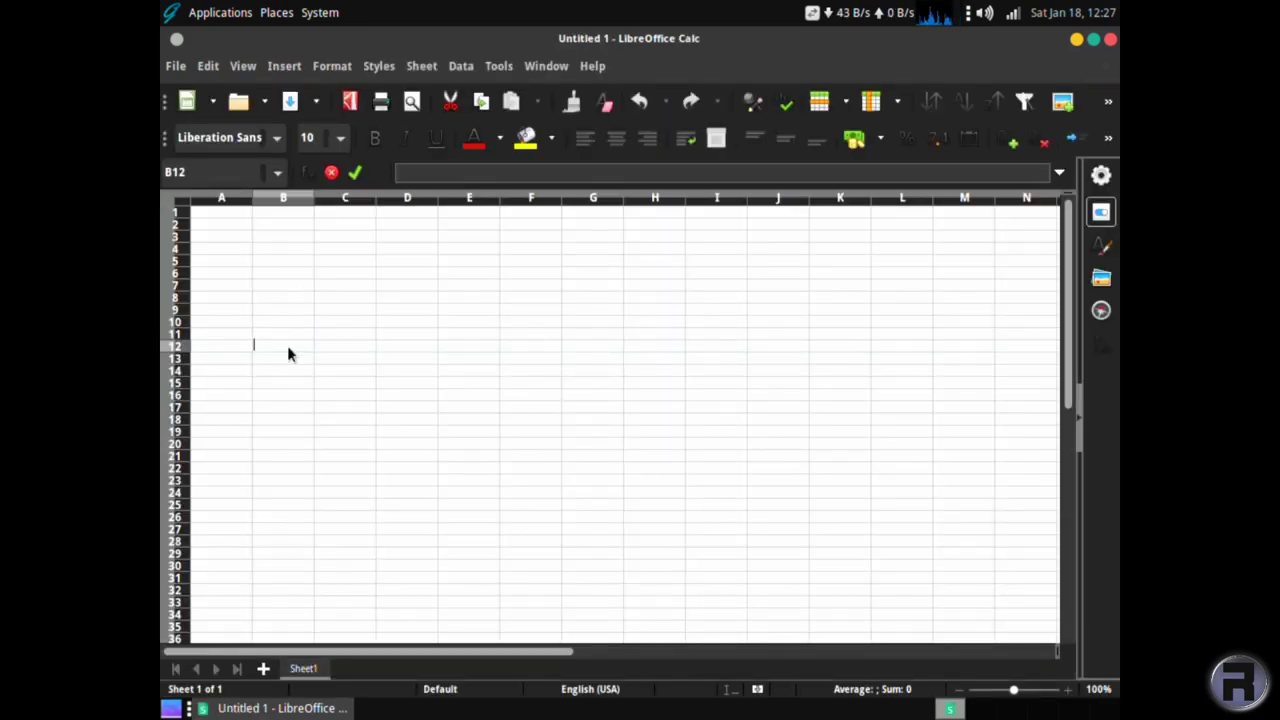
{"action": "left_click", "coordinate": [1111, 40]}
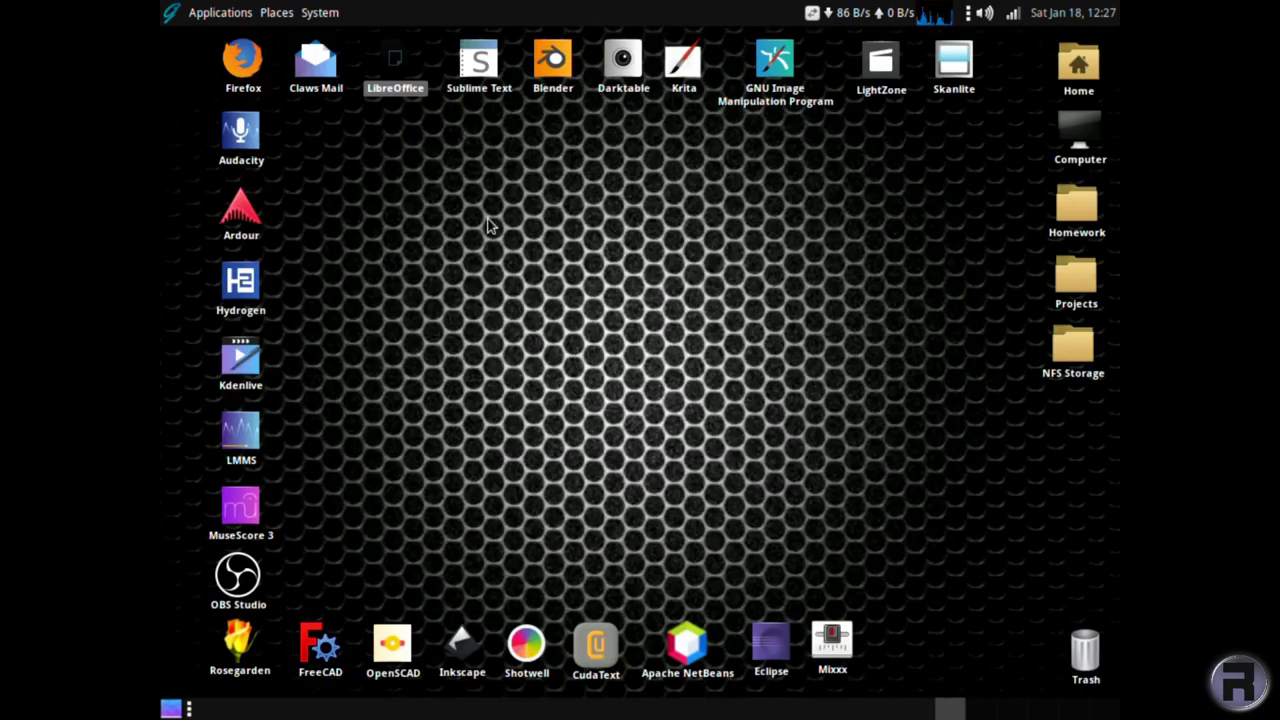
{"action": "double_click", "coordinate": [396, 62]}
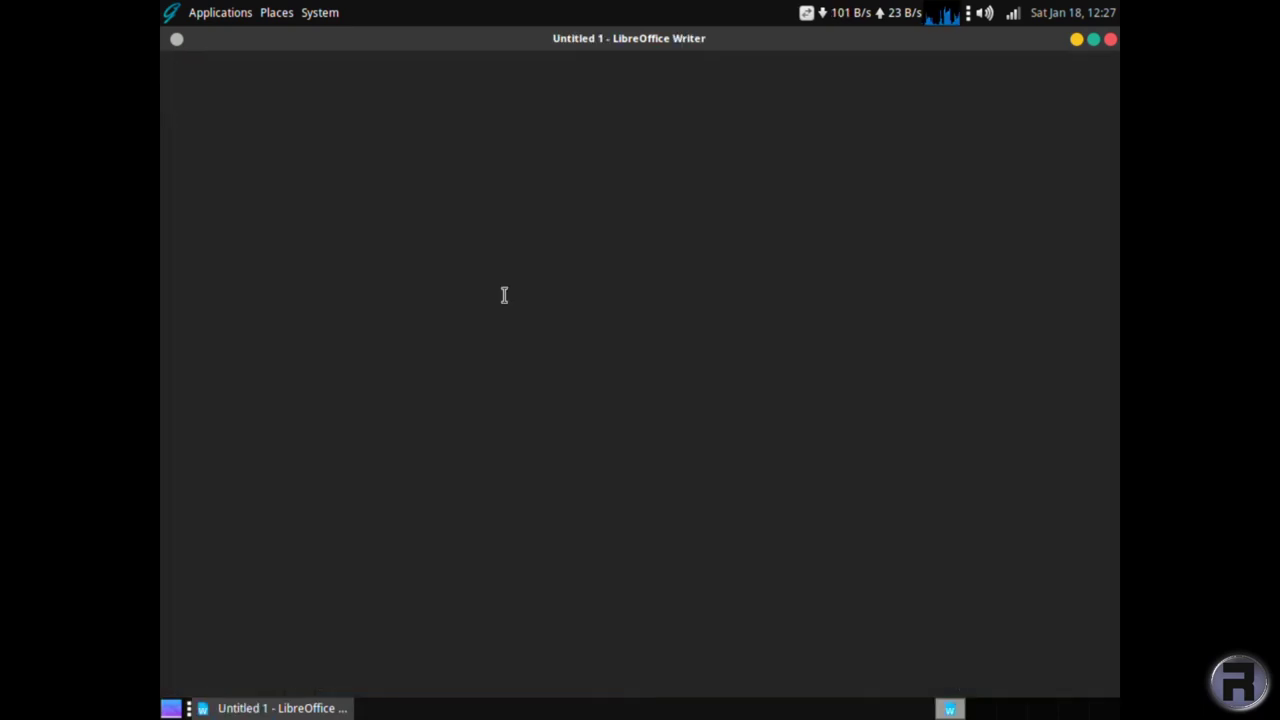
Type 'kjkhkghjkhgkhgkj' in Writer and set that word to 72 pt
{"action": "type", "text": "kjkhkghjkhgkhgkj"}
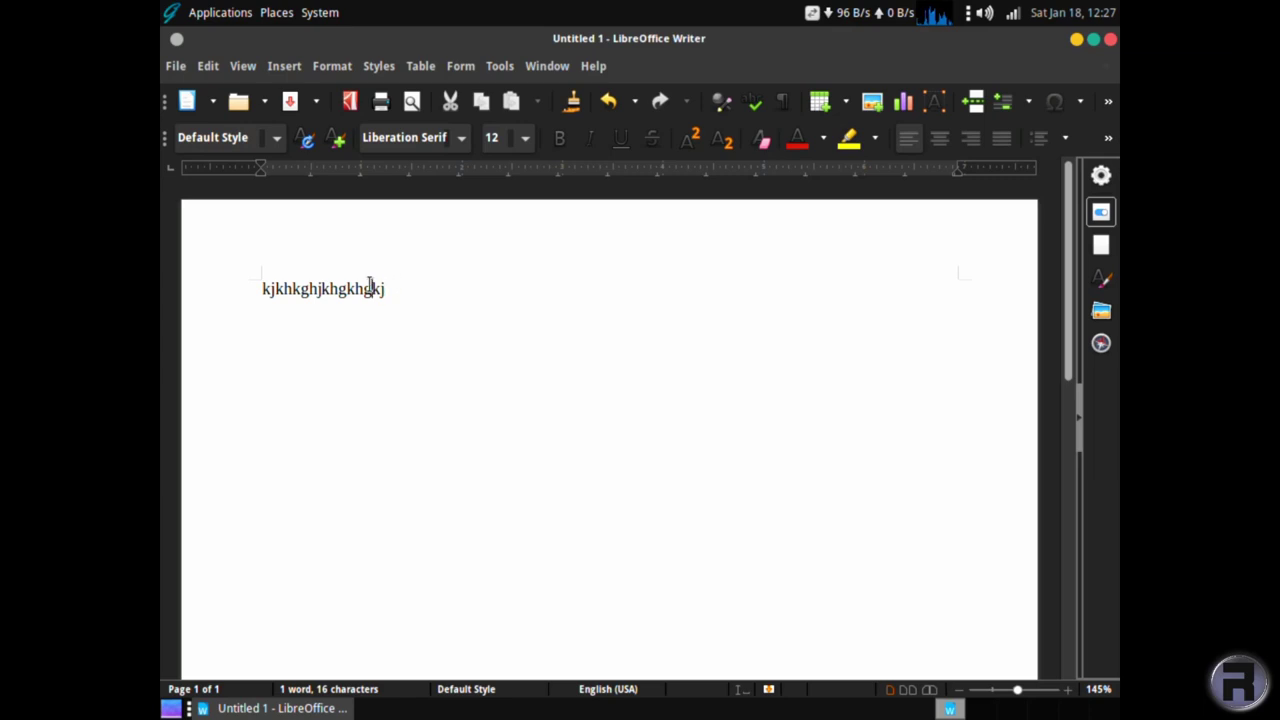
{"action": "double_click", "coordinate": [371, 288]}
{"action": "left_click", "coordinate": [525, 138]}
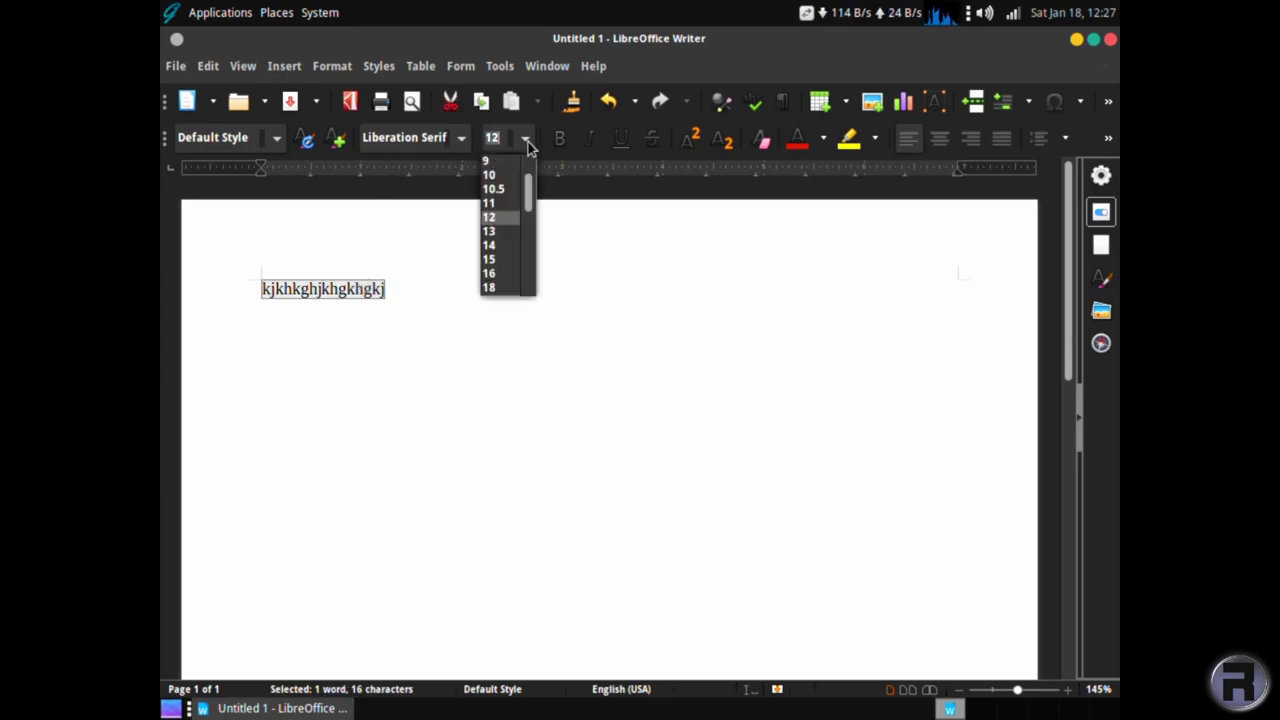
{"action": "scroll", "coordinate": [495, 263], "scroll_direction": "down", "scroll_amount": 4}
{"action": "scroll", "coordinate": [495, 263], "scroll_direction": "down", "scroll_amount": 2}
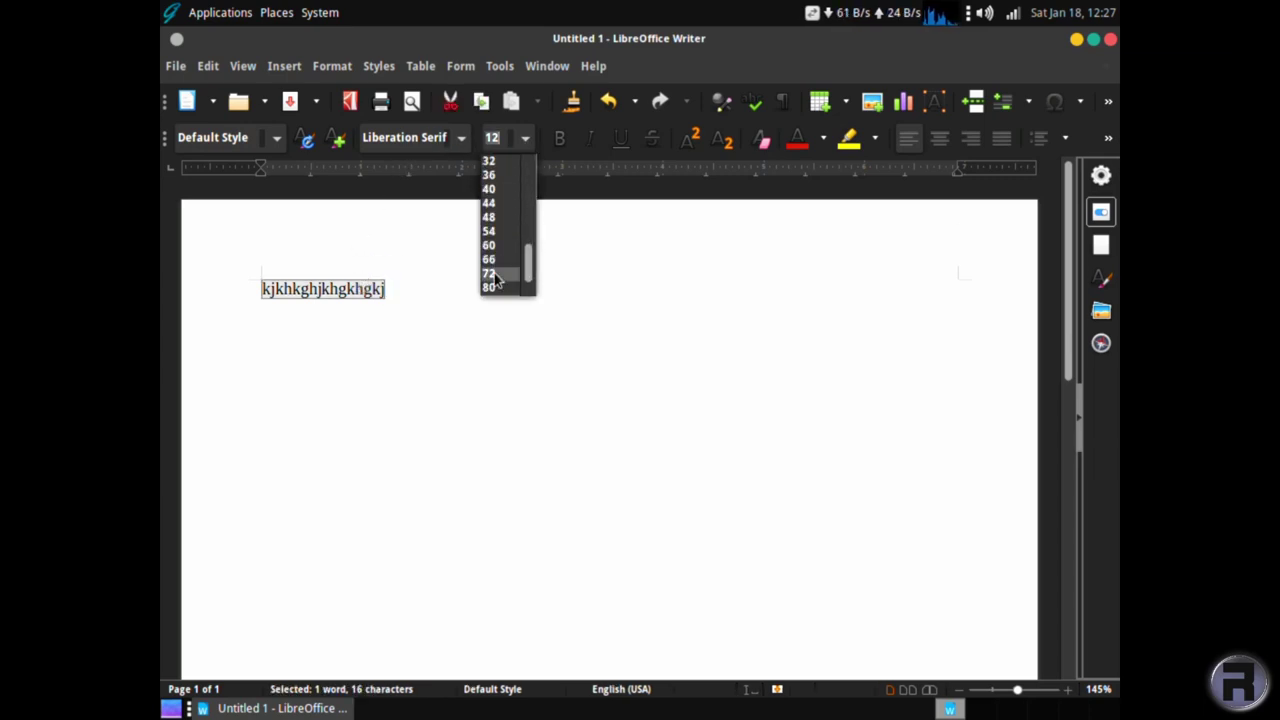
{"action": "left_click", "coordinate": [493, 273]}
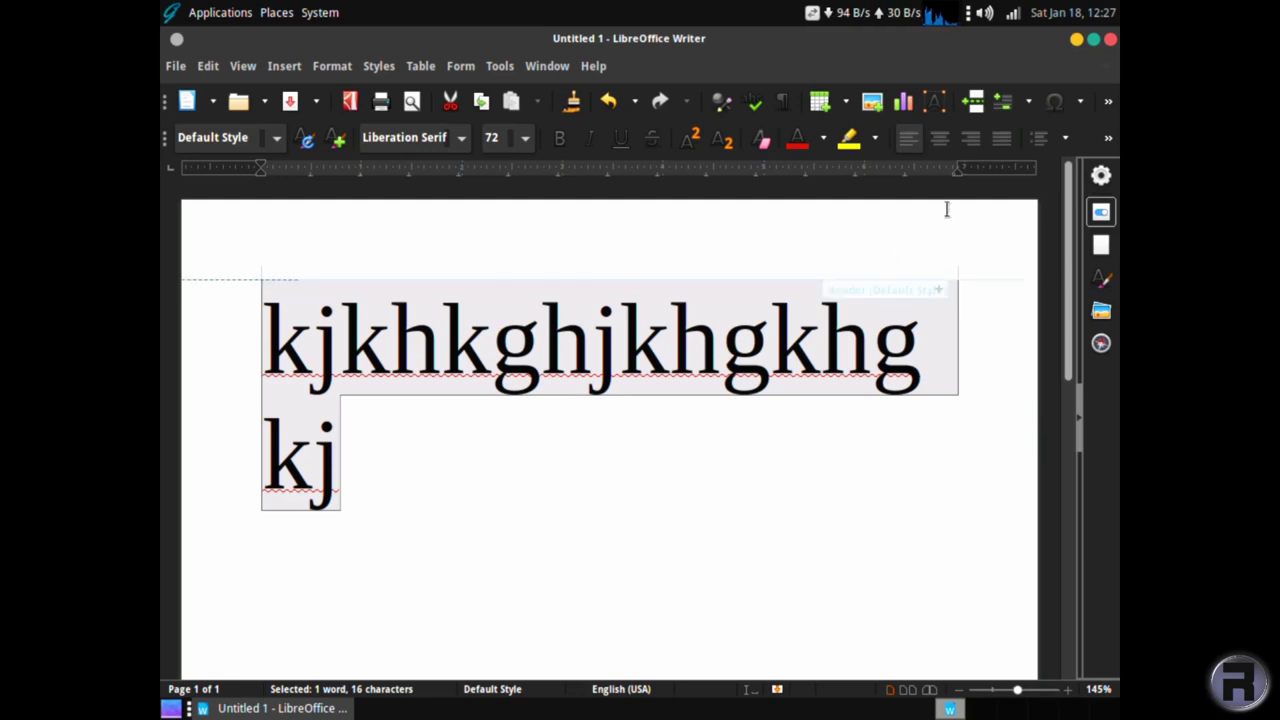
Check LibreOffice version 6.3.4.2.0+, close Writer without saving, and launch Sublime Text
{"action": "left_click", "coordinate": [590, 65]}
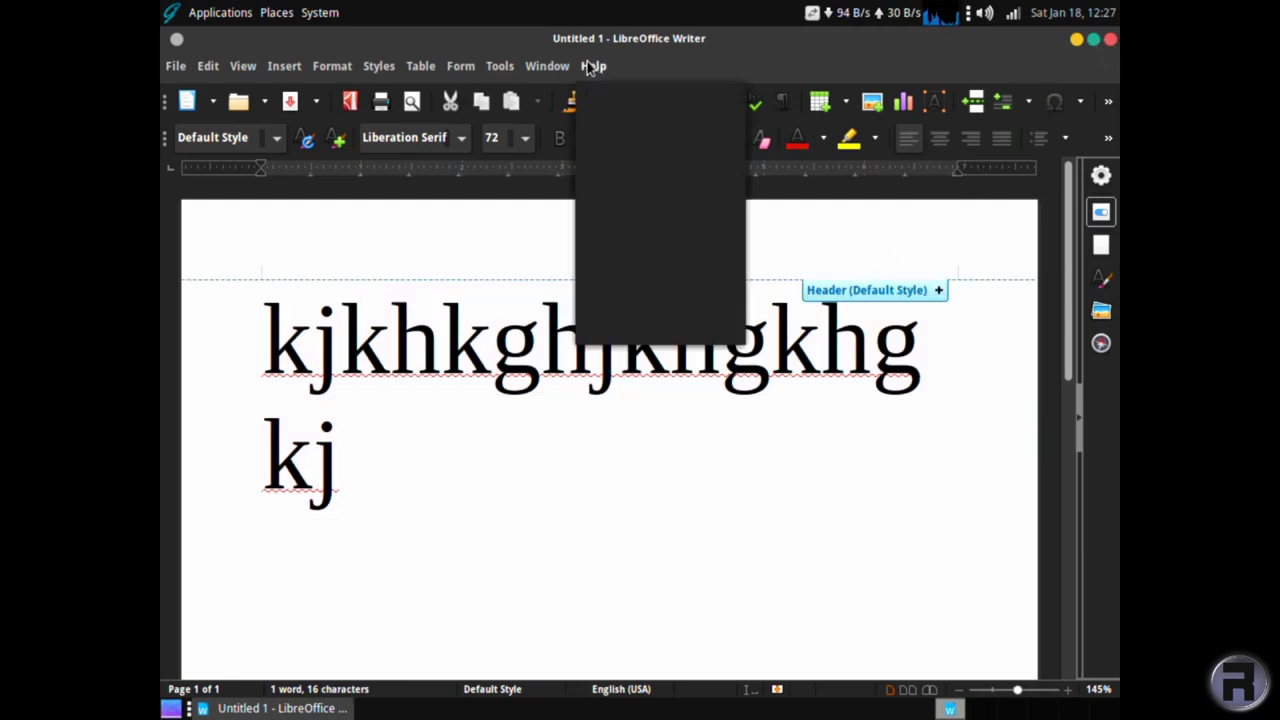
{"action": "left_click", "coordinate": [628, 336]}
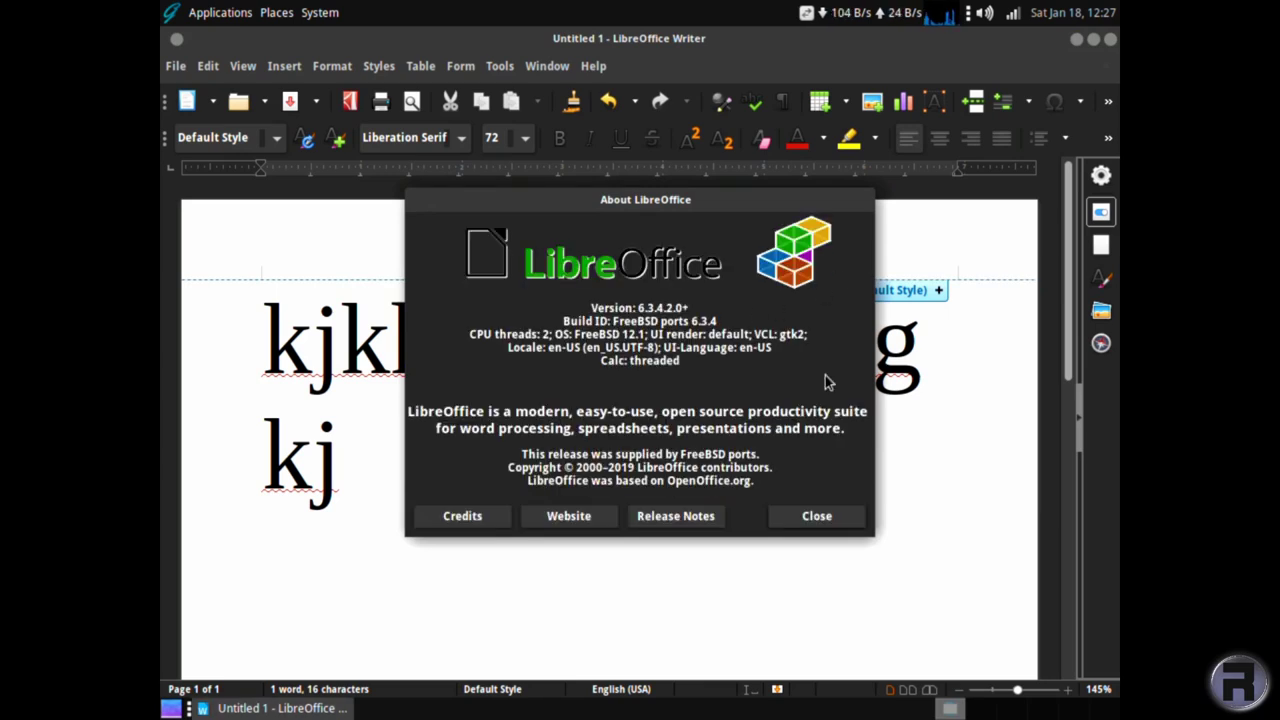
{"action": "left_click", "coordinate": [826, 514]}
{"action": "left_click", "coordinate": [1110, 39]}
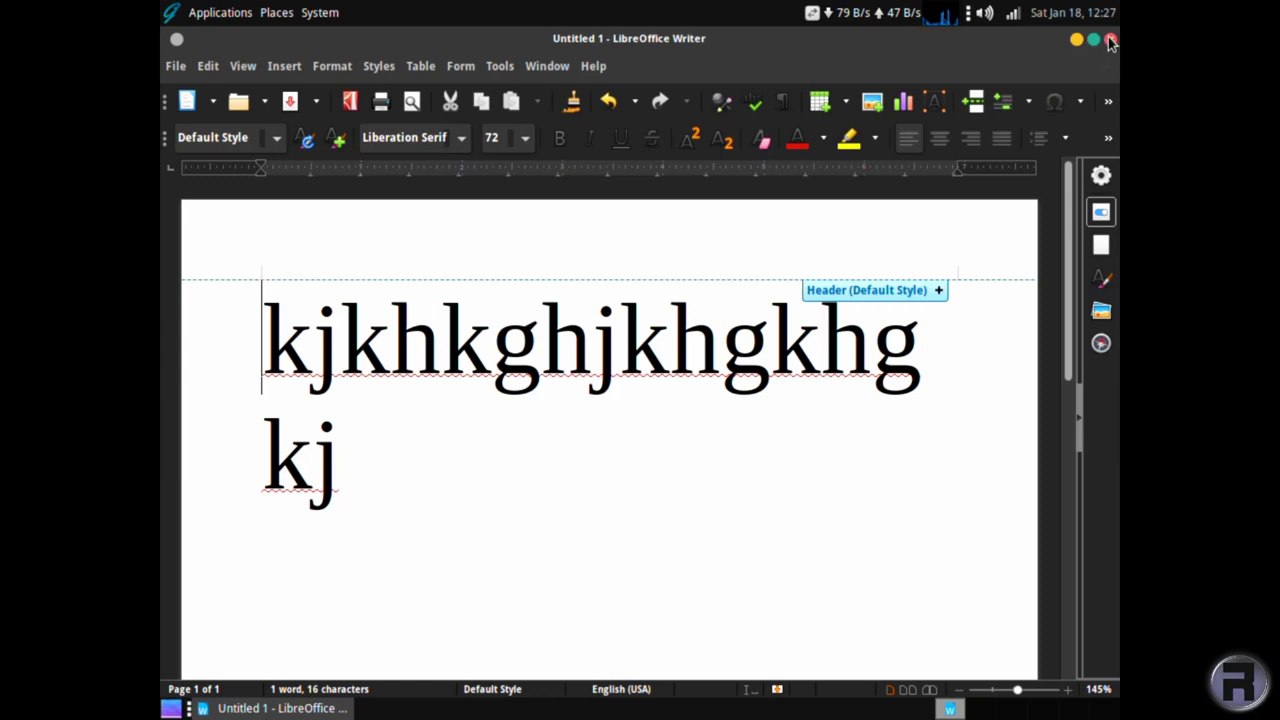
{"action": "left_click", "coordinate": [641, 403]}
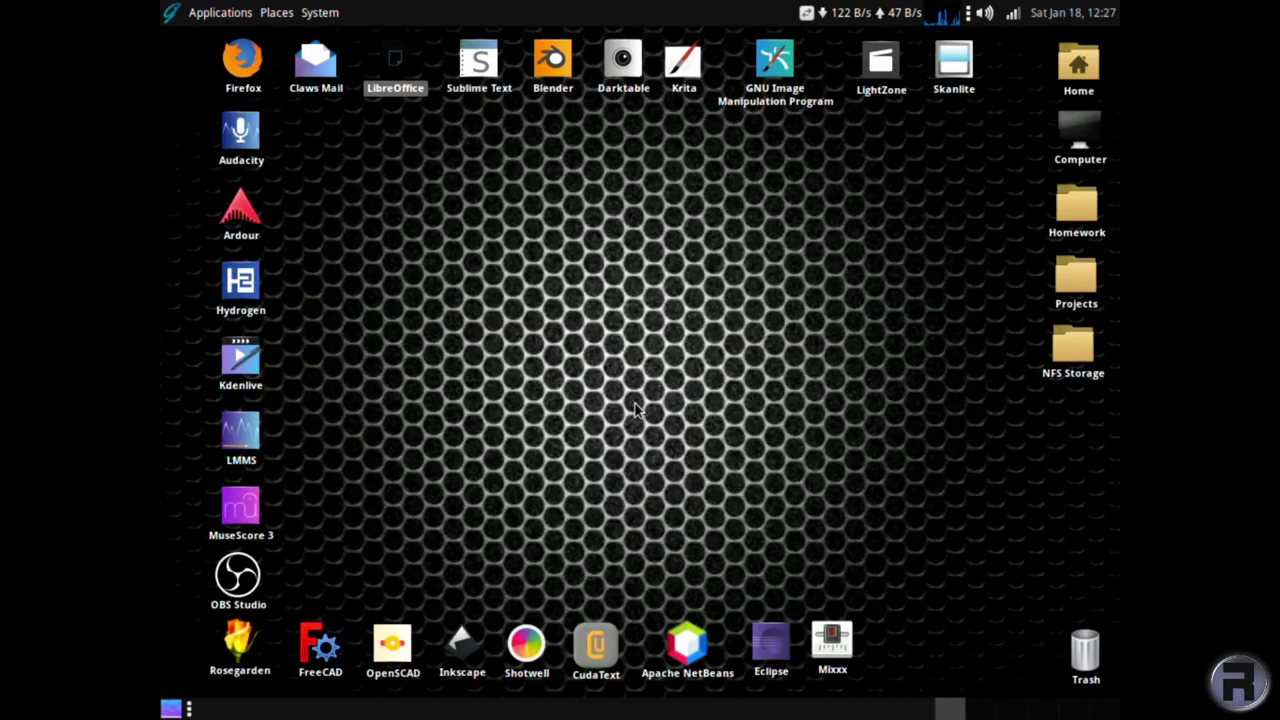
{"action": "double_click", "coordinate": [479, 62]}
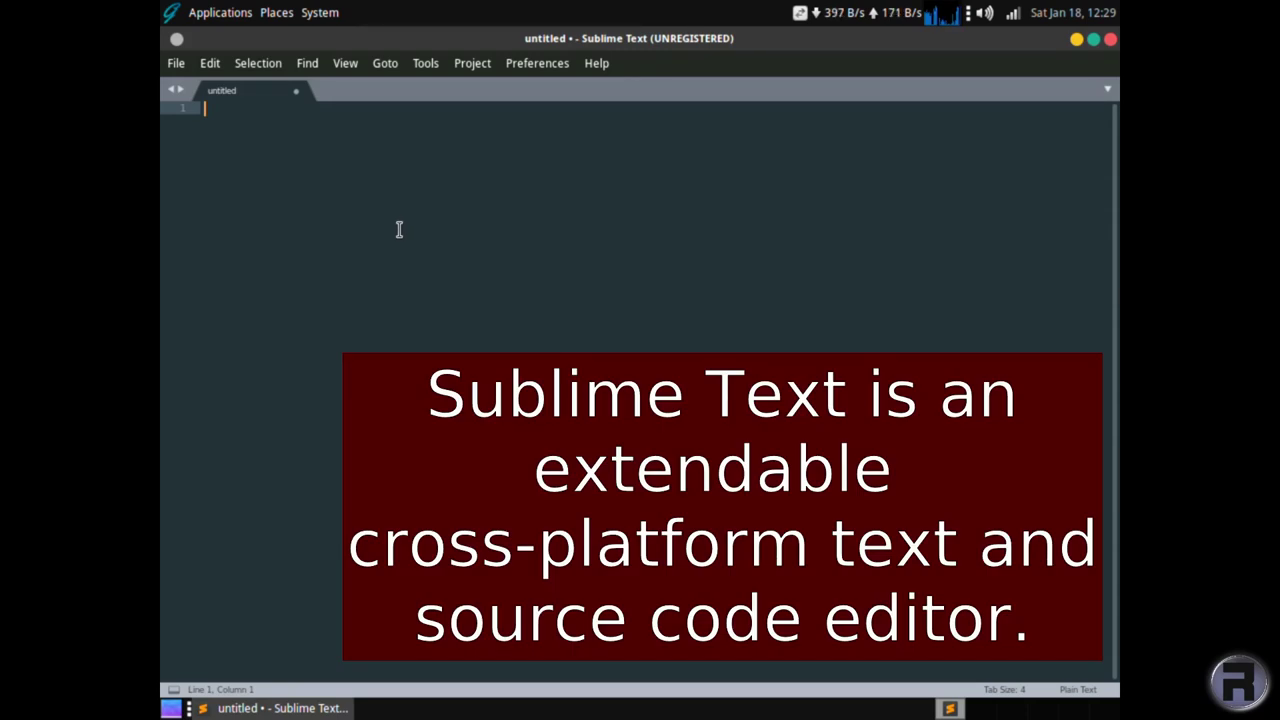
Type and select 'ghjkghjkghjkg' in Sublime Text, browse the Tools font options unchanged
{"action": "type", "text": "ghjkghjkghjkg"}
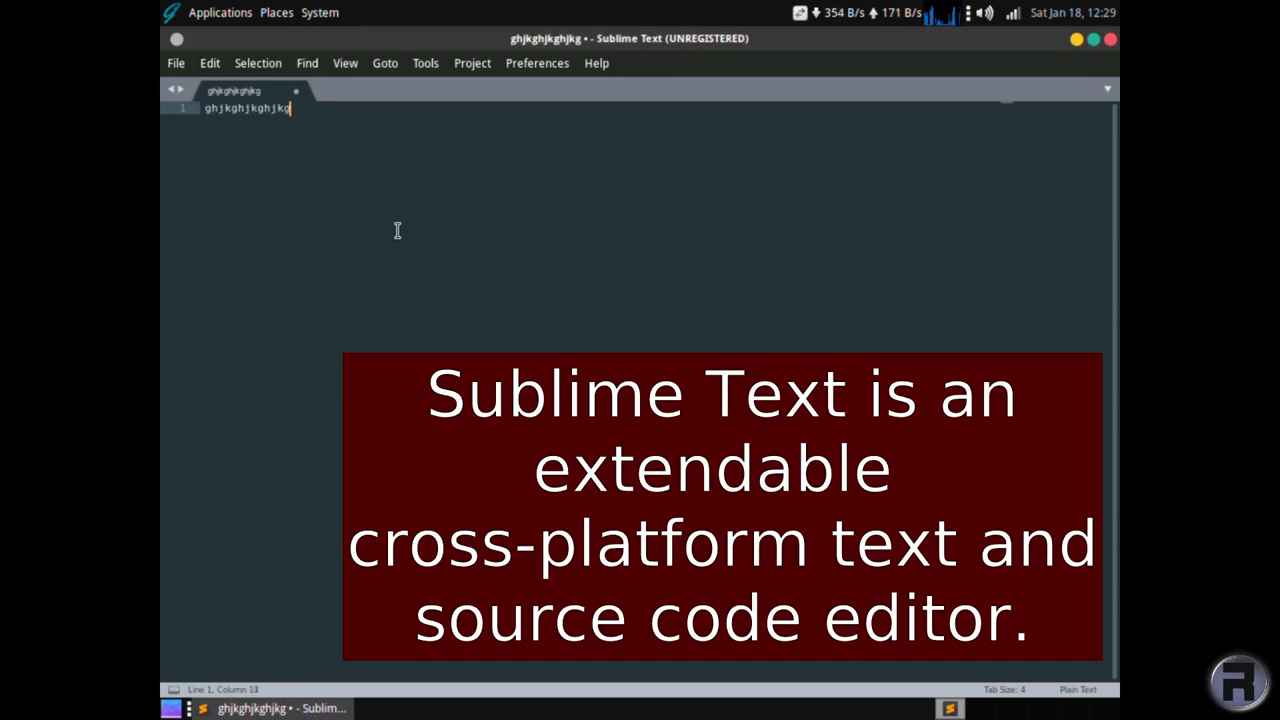
{"action": "double_click", "coordinate": [270, 108]}
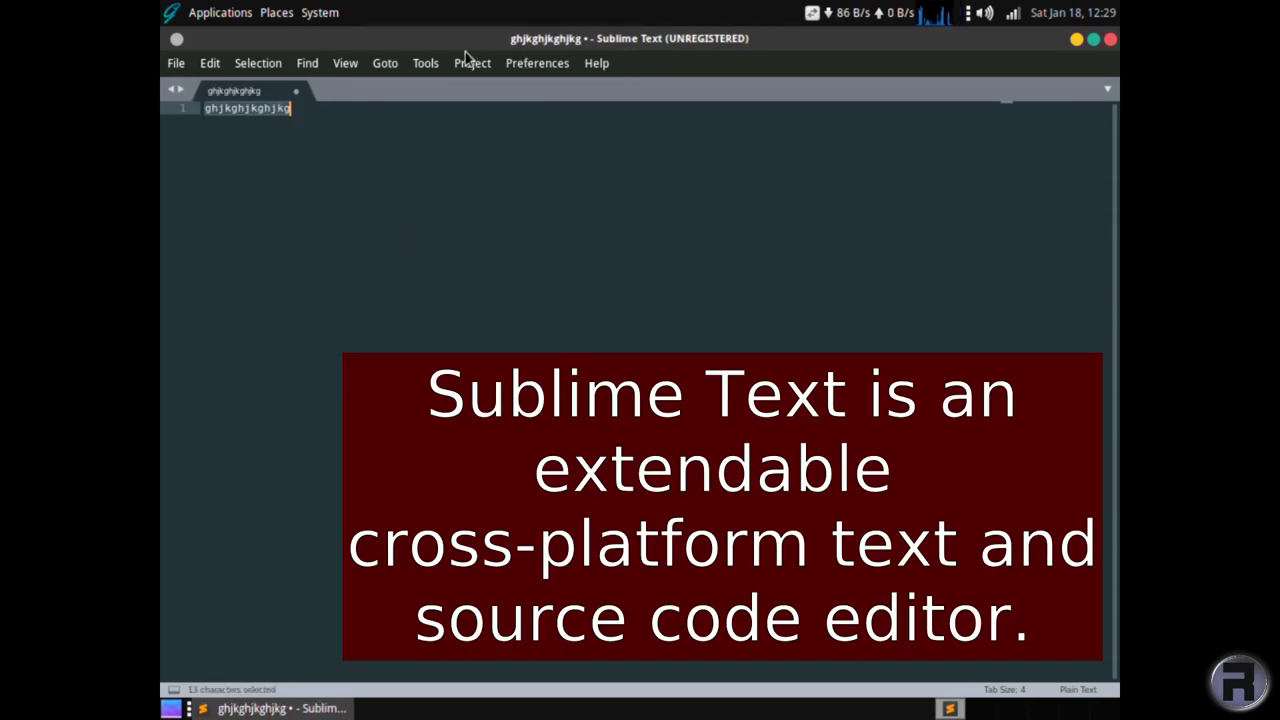
{"action": "left_click", "coordinate": [427, 65]}
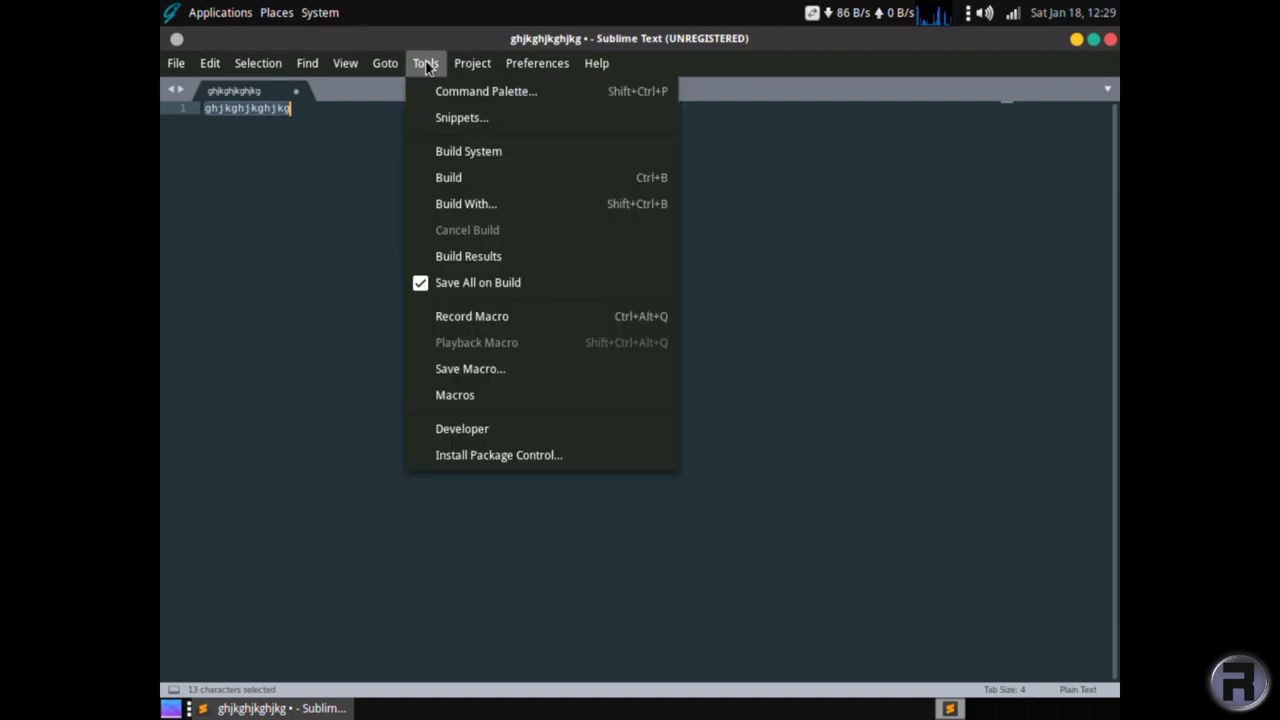
{"action": "mouse_move", "coordinate": [569, 63]}
{"action": "mouse_move", "coordinate": [545, 300]}
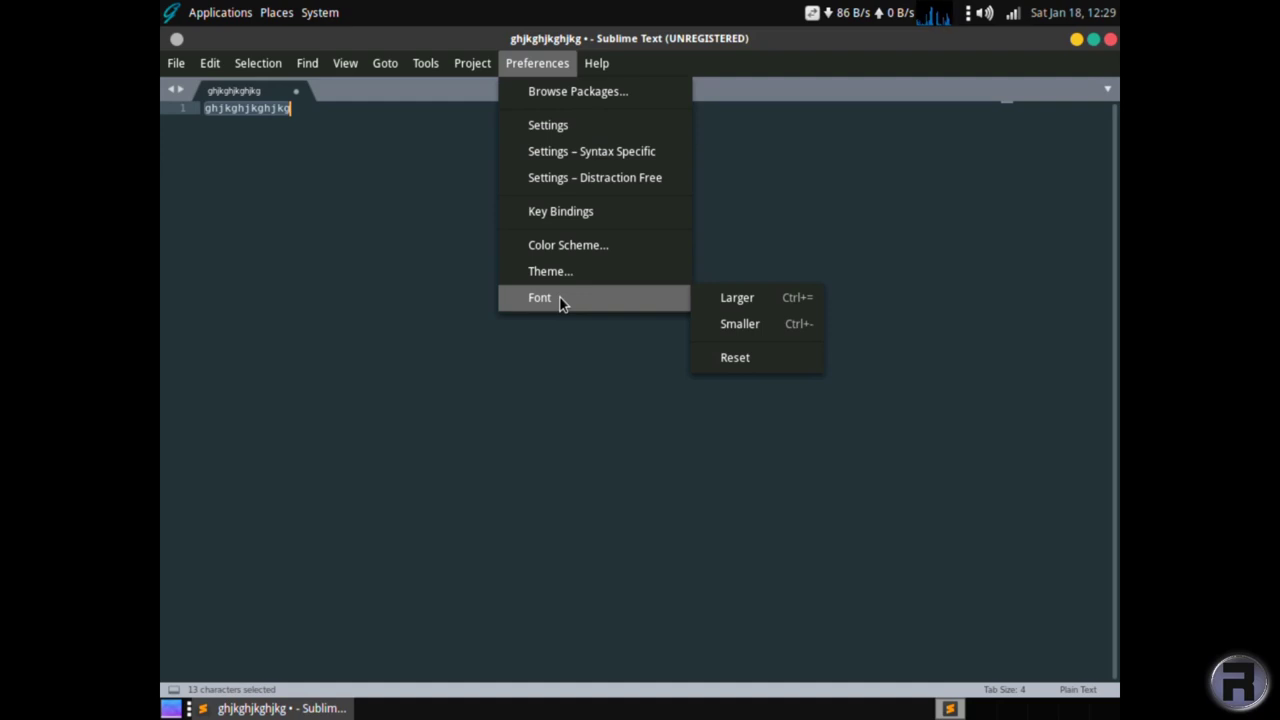
{"action": "left_click", "coordinate": [726, 309]}
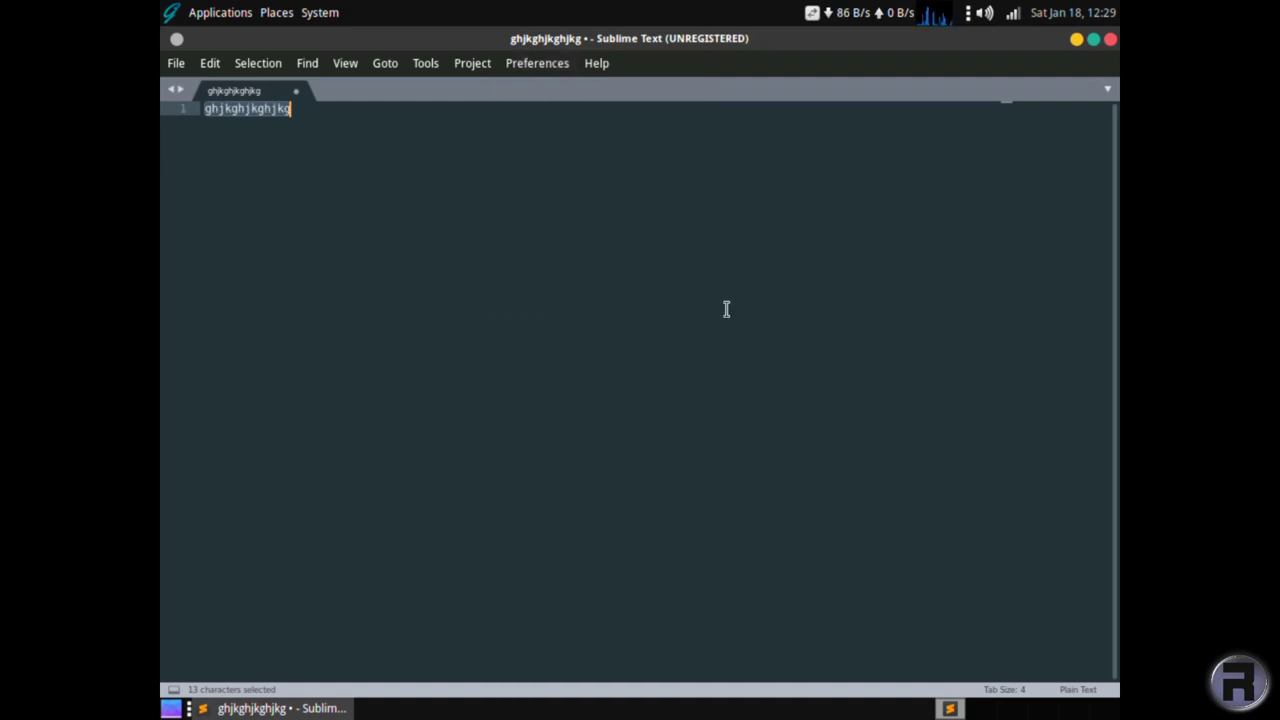
{"action": "left_click", "coordinate": [726, 309]}
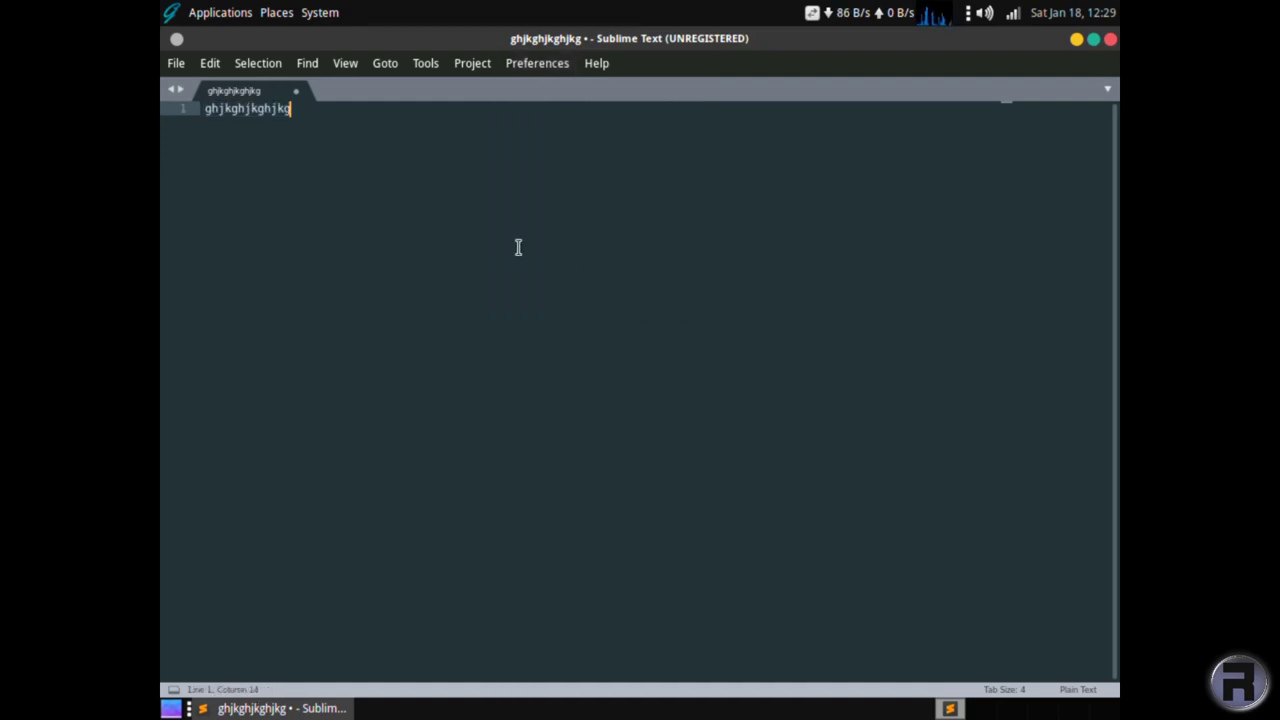
Check the Sublime Text version, 3.2.2 Build 3211, in the About box
{"action": "left_click", "coordinate": [597, 63]}
{"action": "left_click", "coordinate": [651, 271]}
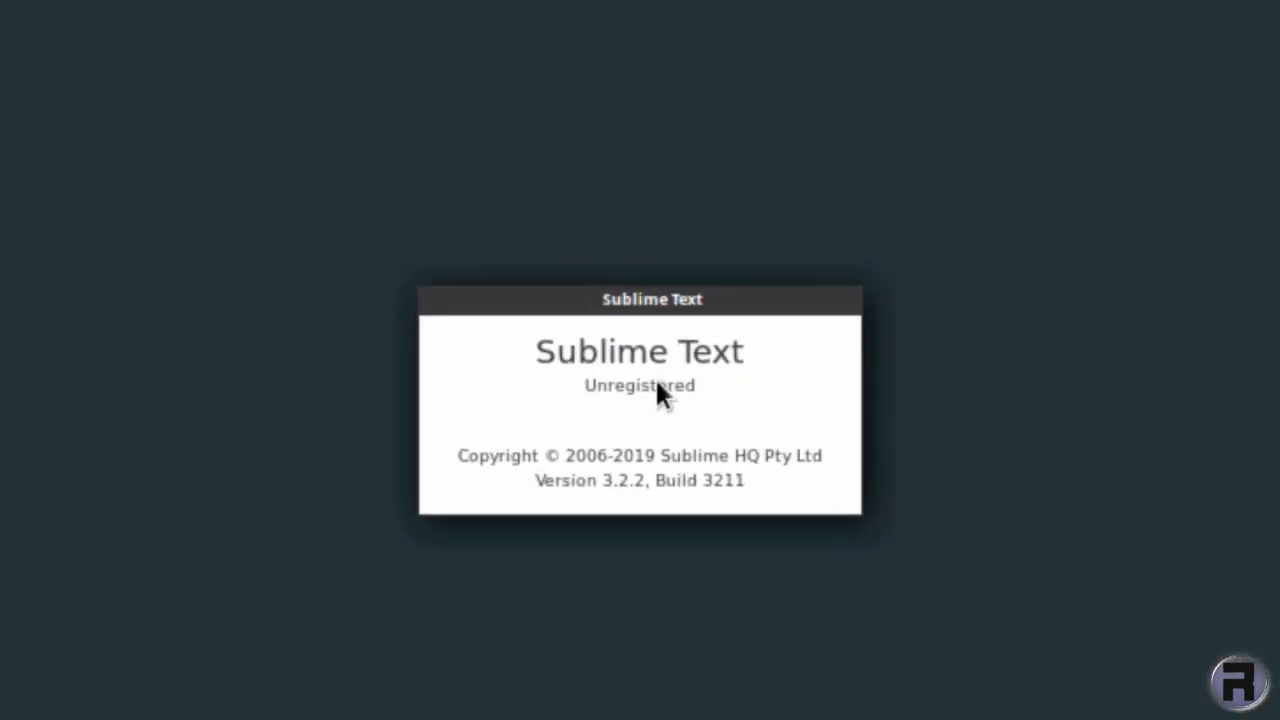
{"action": "left_click", "coordinate": [658, 390]}
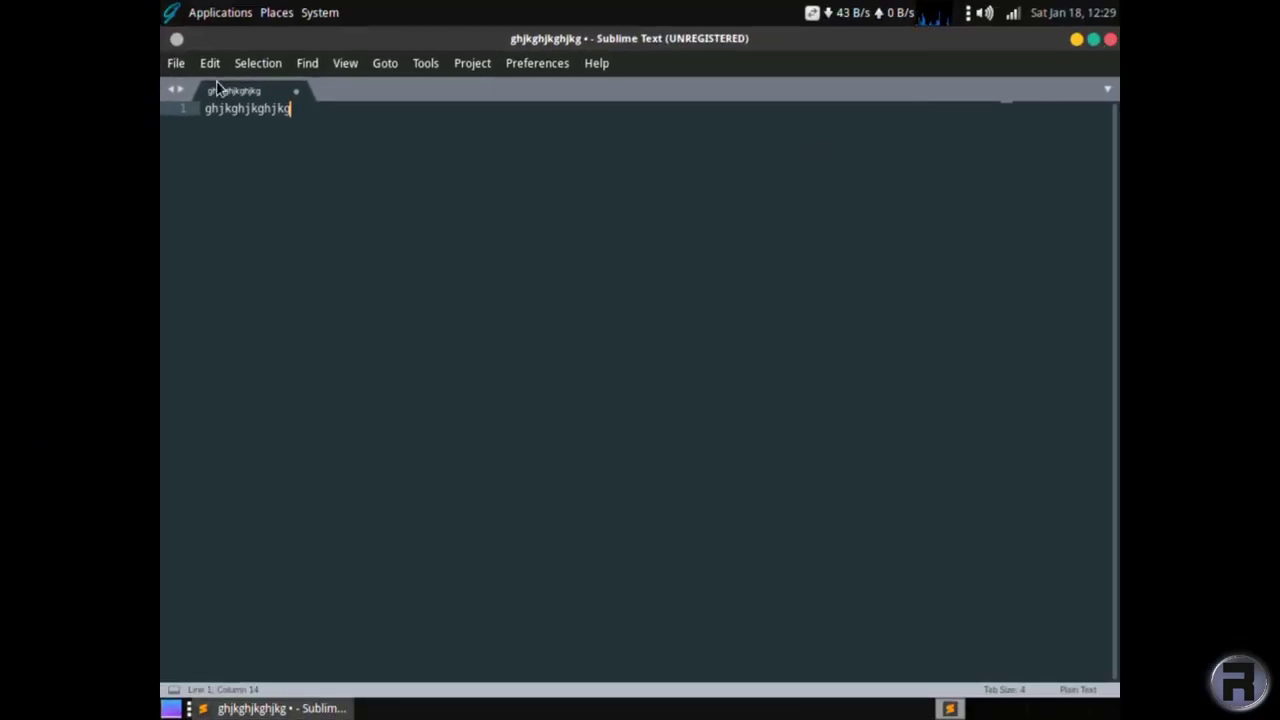
Browse the File, Edit, Selection, View, Tools, Preferences and Help menus, then dismiss them
{"action": "left_click", "coordinate": [170, 64]}
{"action": "mouse_move", "coordinate": [209, 63]}
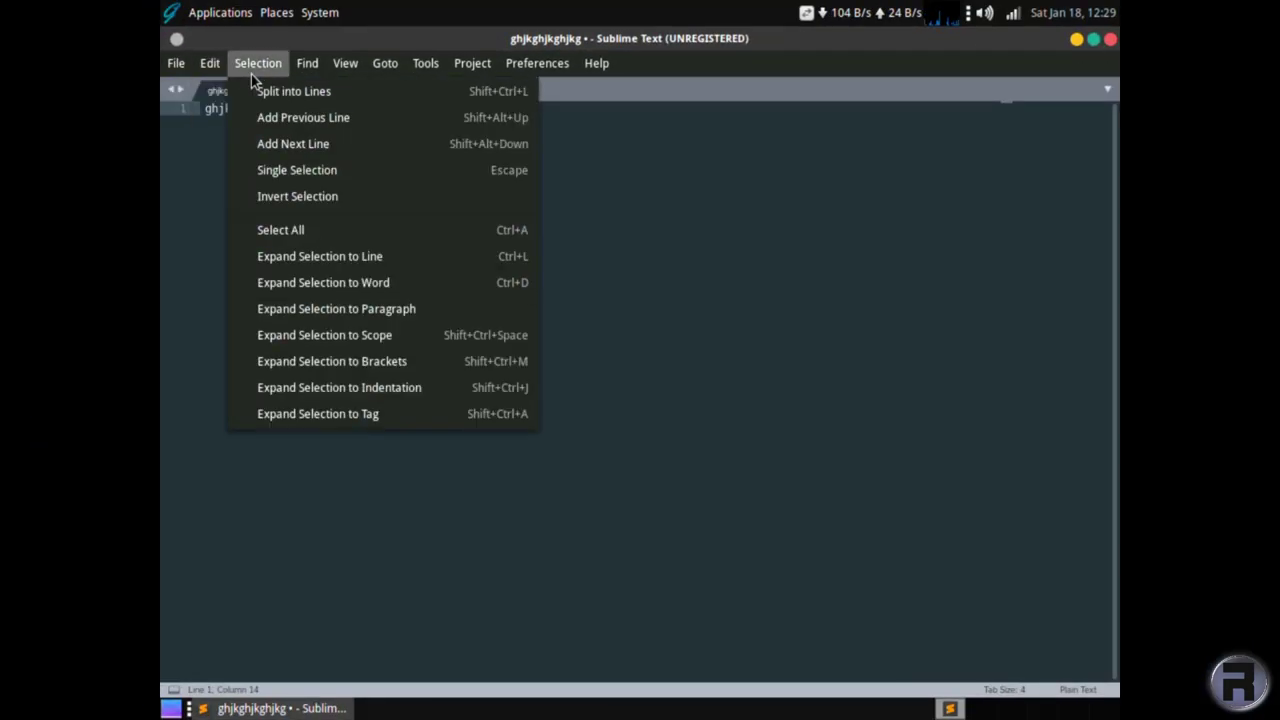
{"action": "mouse_move", "coordinate": [348, 70]}
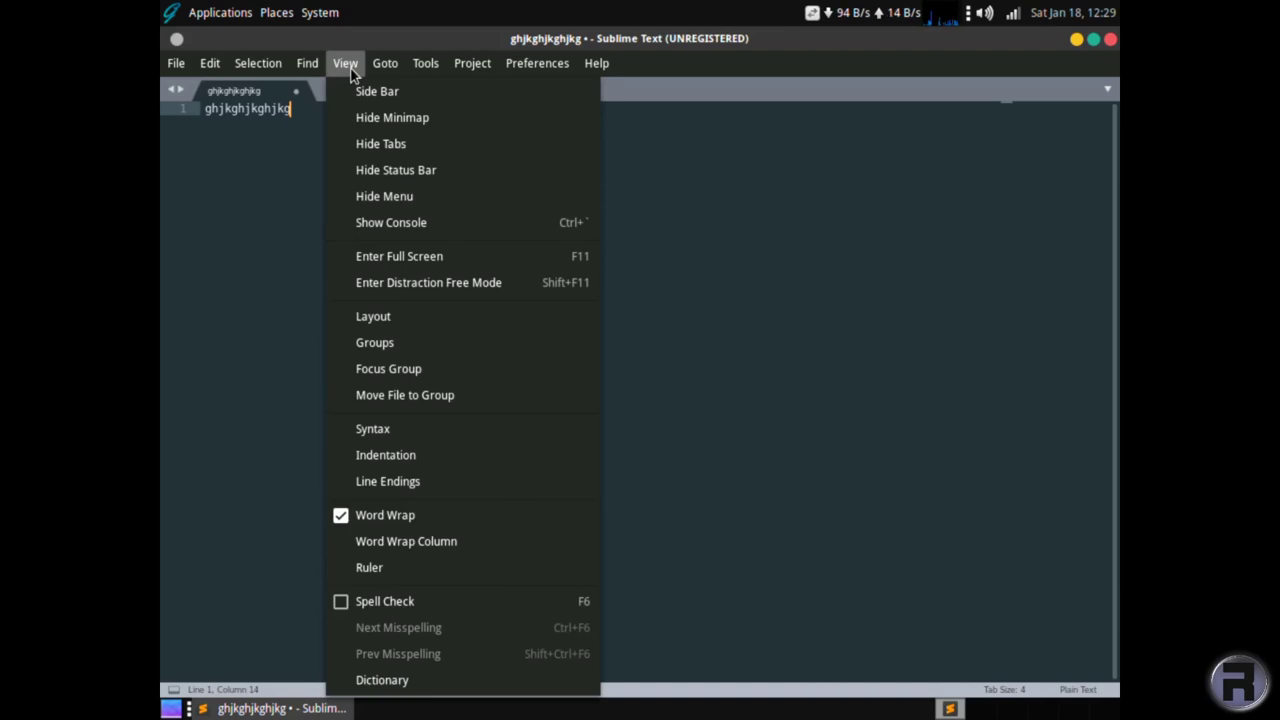
{"action": "mouse_move", "coordinate": [428, 78]}
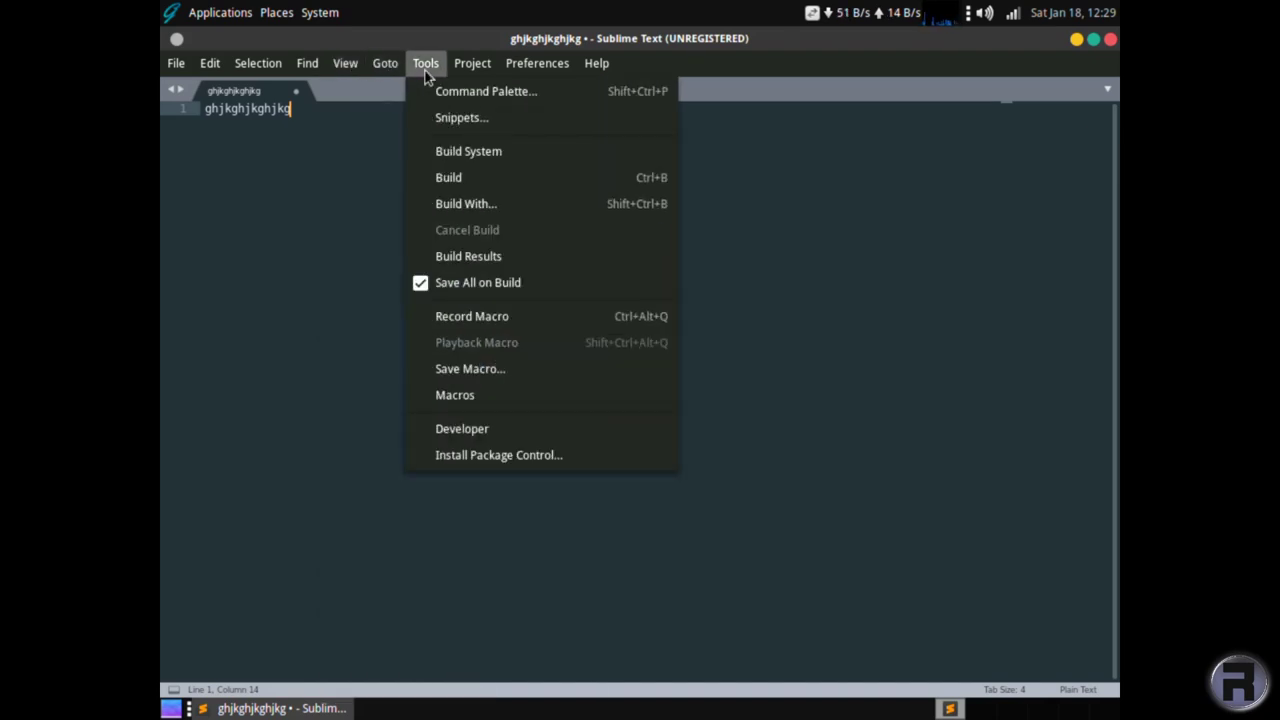
{"action": "mouse_move", "coordinate": [507, 67]}
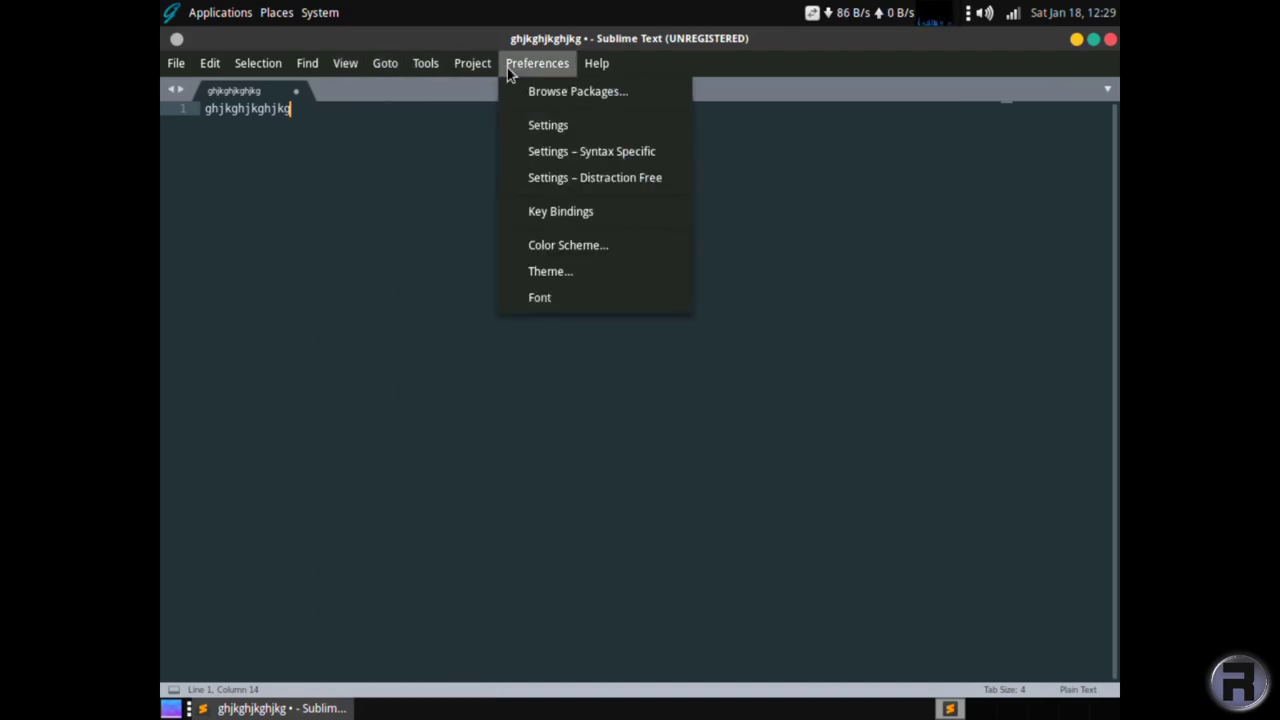
{"action": "mouse_move", "coordinate": [590, 70]}
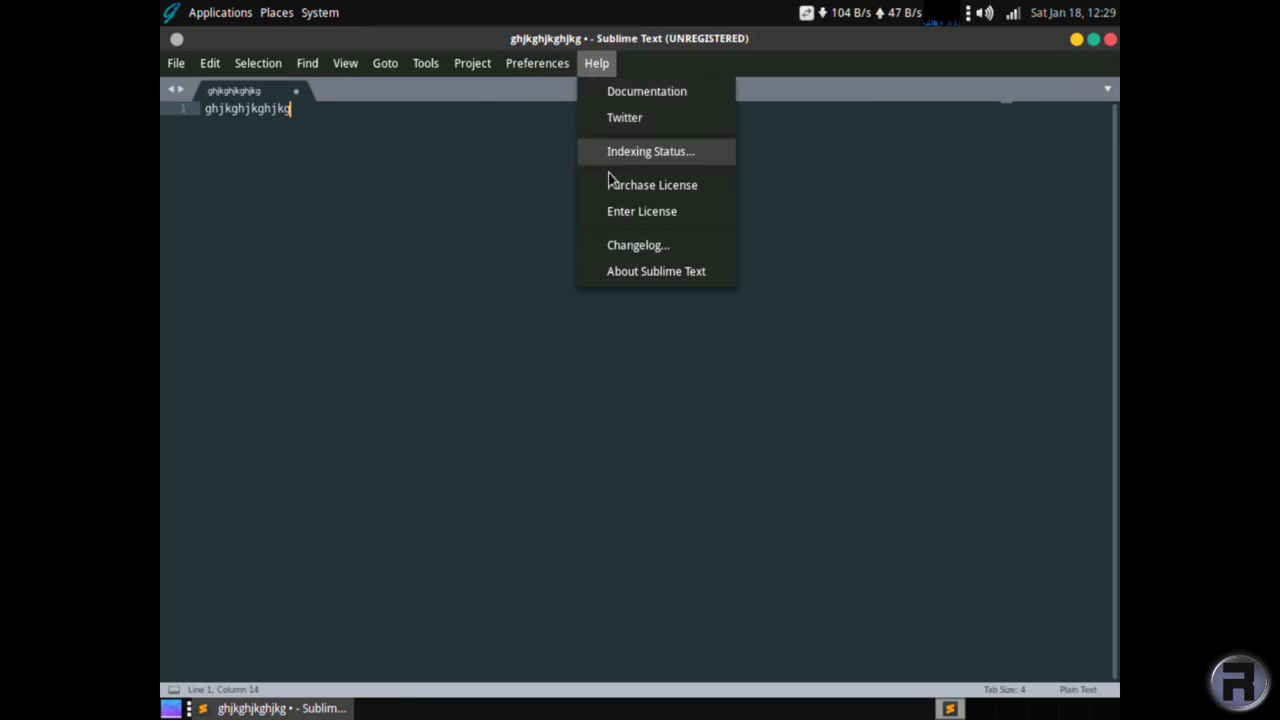
{"action": "left_click", "coordinate": [1108, 118]}
{"action": "left_click", "coordinate": [1109, 39]}
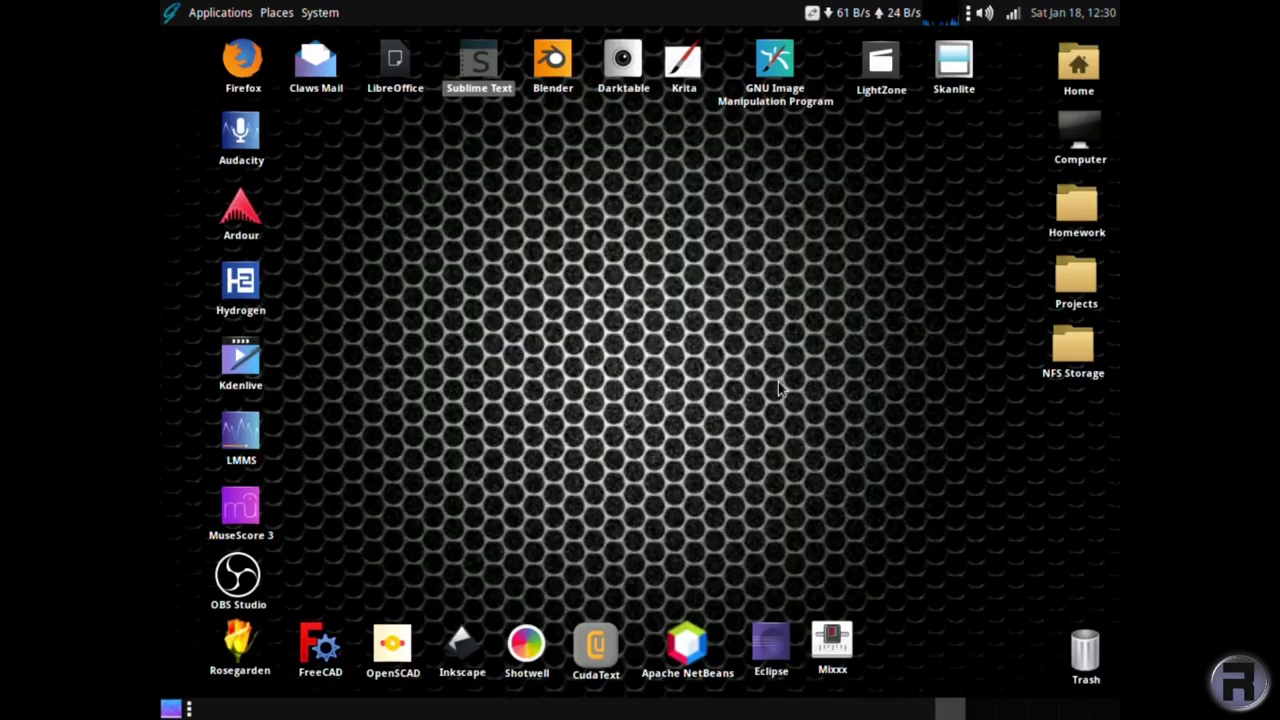
{"action": "double_click", "coordinate": [551, 55]}
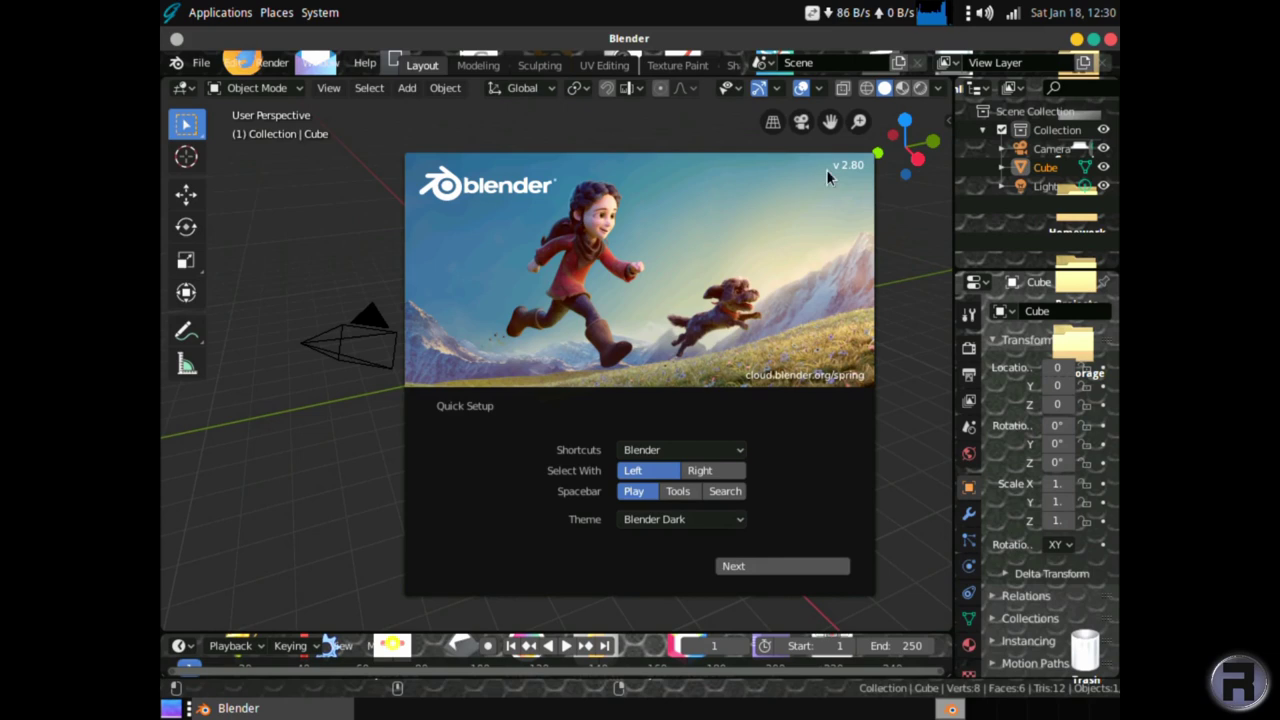
{"action": "left_click", "coordinate": [384, 524]}
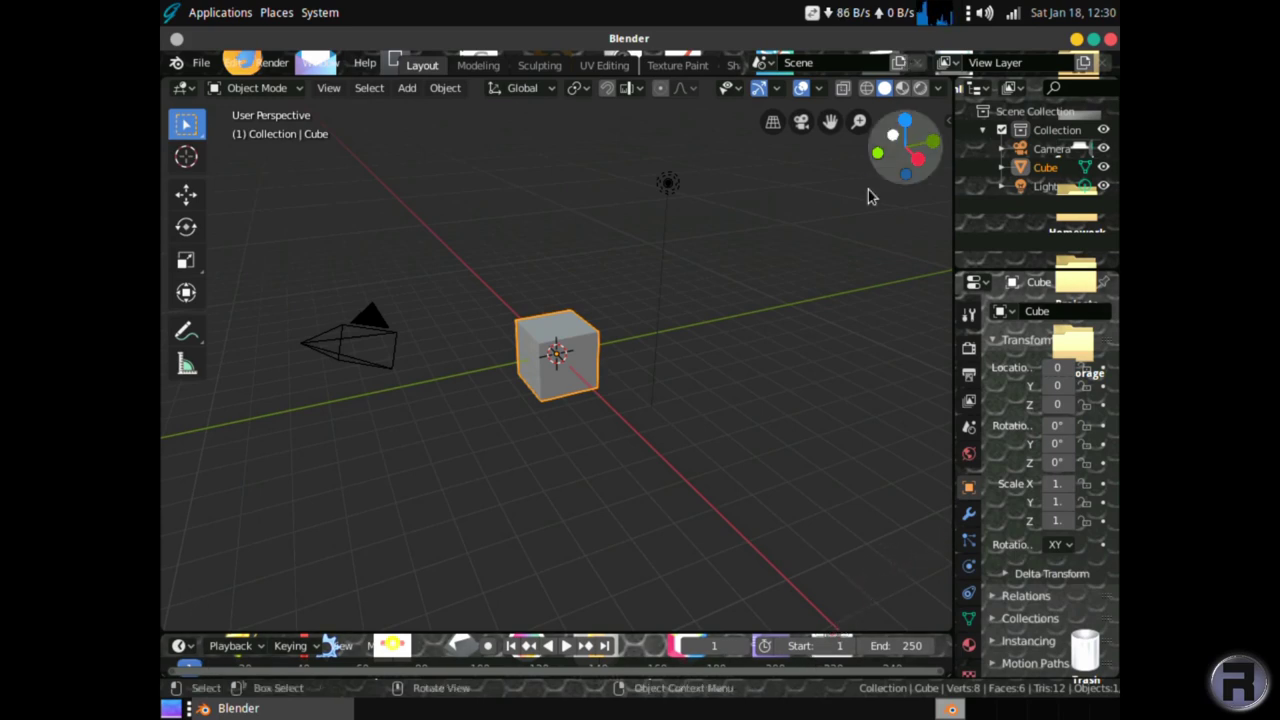
{"action": "scroll", "coordinate": [869, 194], "scroll_direction": "up", "scroll_amount": 2}
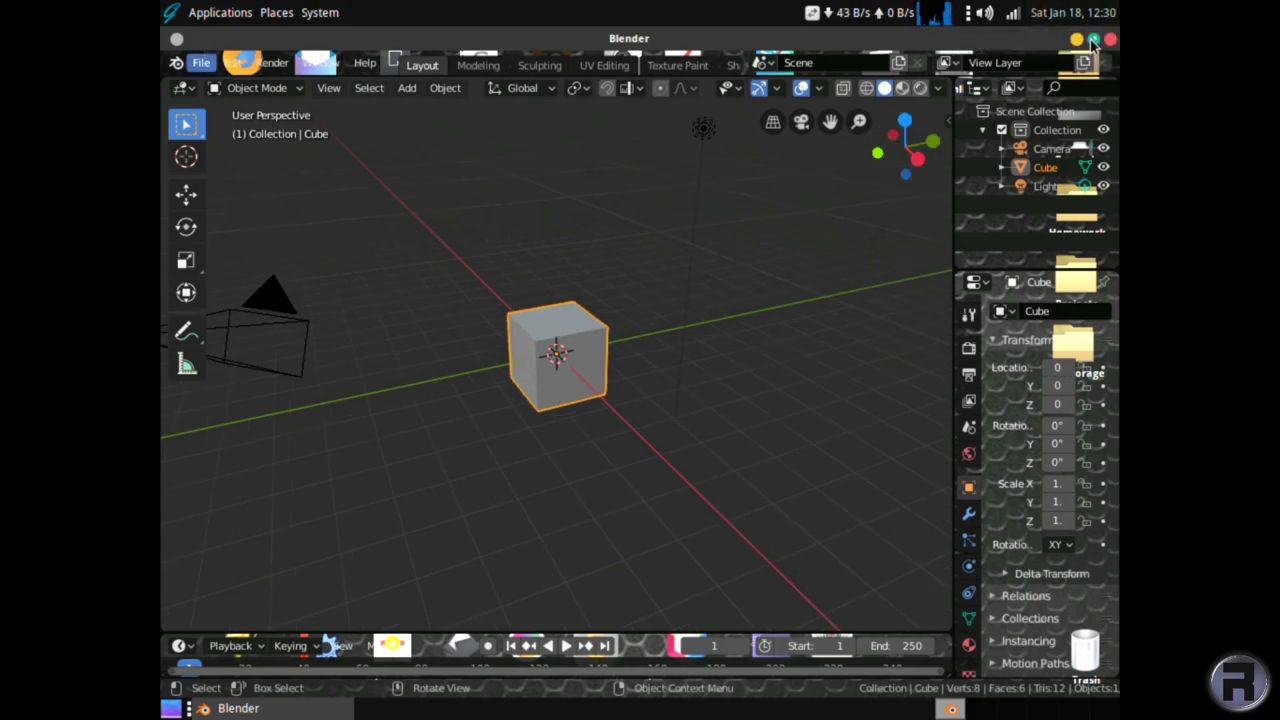
{"action": "left_click", "coordinate": [1110, 39]}
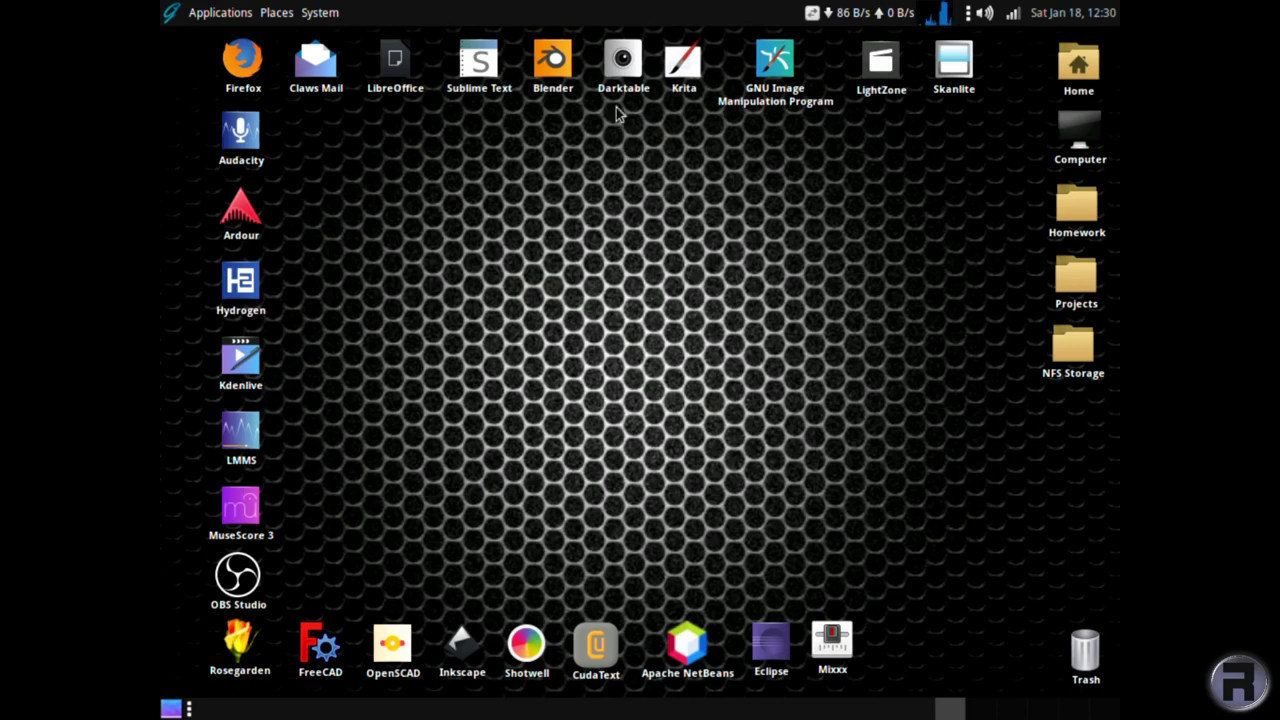
{"action": "double_click", "coordinate": [617, 66]}
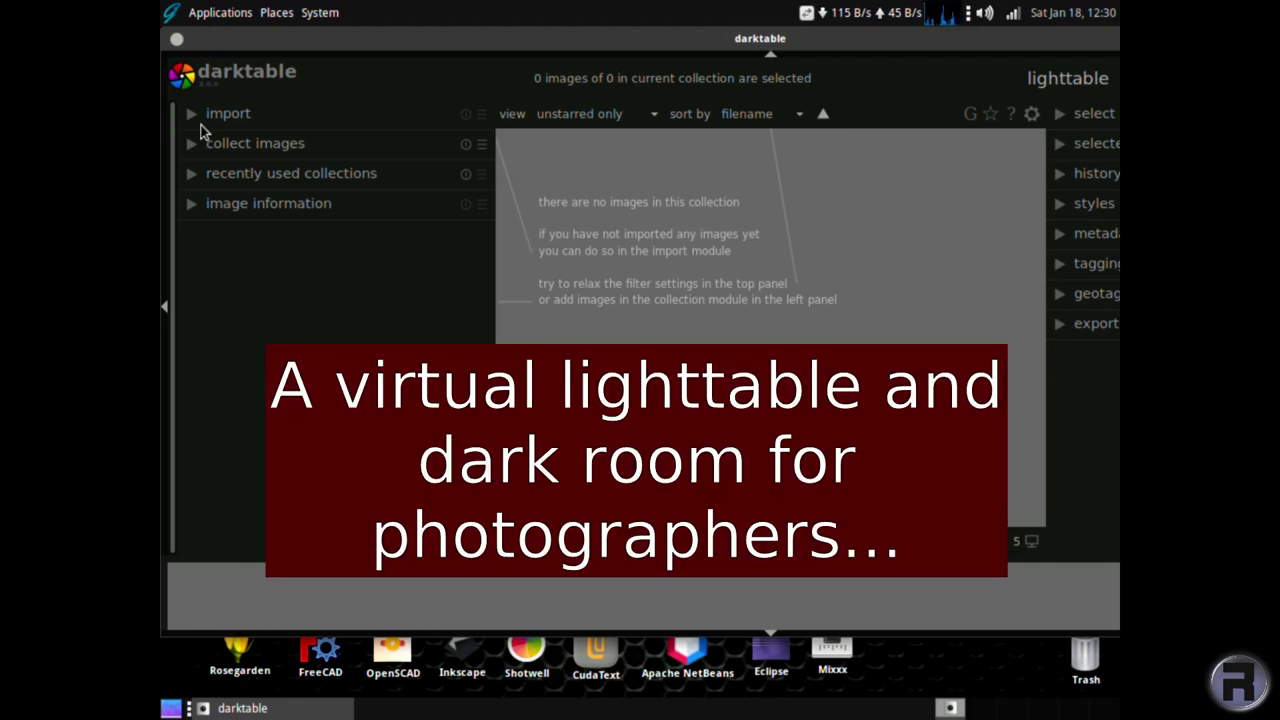
{"action": "left_click", "coordinate": [194, 117]}
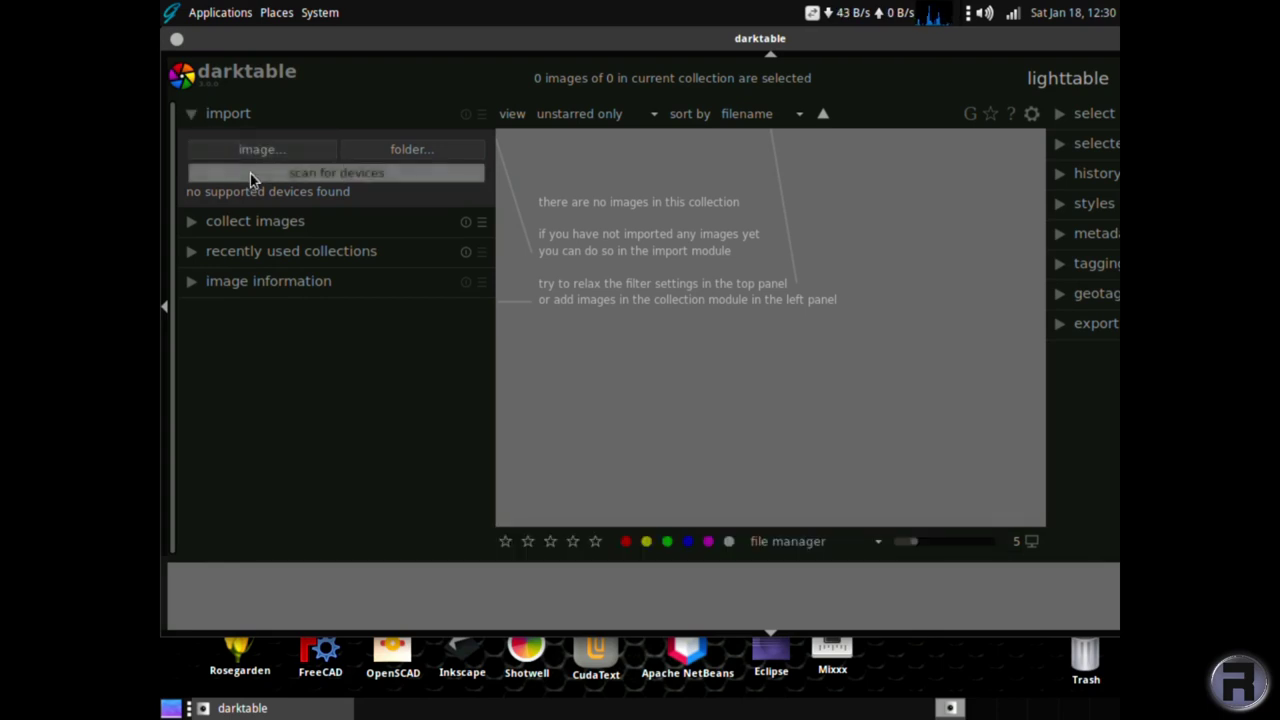
{"action": "left_click", "coordinate": [250, 173]}
{"action": "left_click", "coordinate": [176, 39]}
Close darktable, then in Krita create a new A4 (300 ppi) 2480 × 3508 px document
{"action": "left_click", "coordinate": [213, 314]}
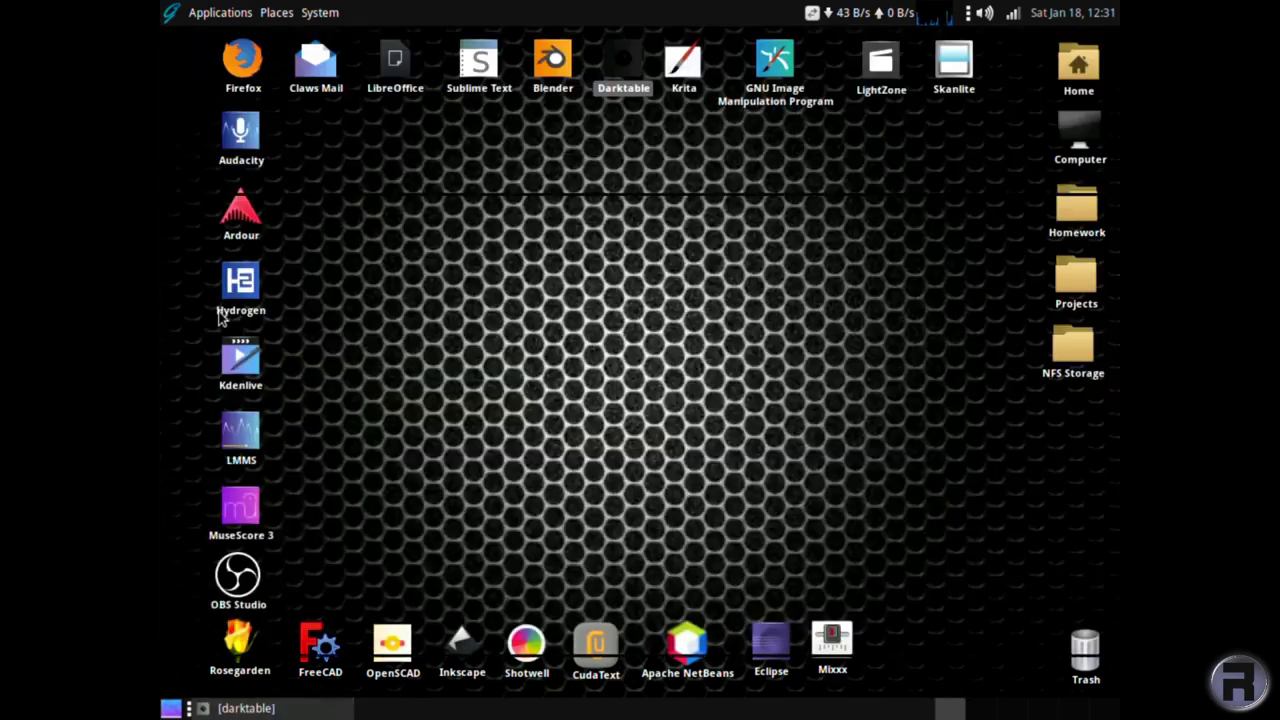
{"action": "double_click", "coordinate": [674, 62]}
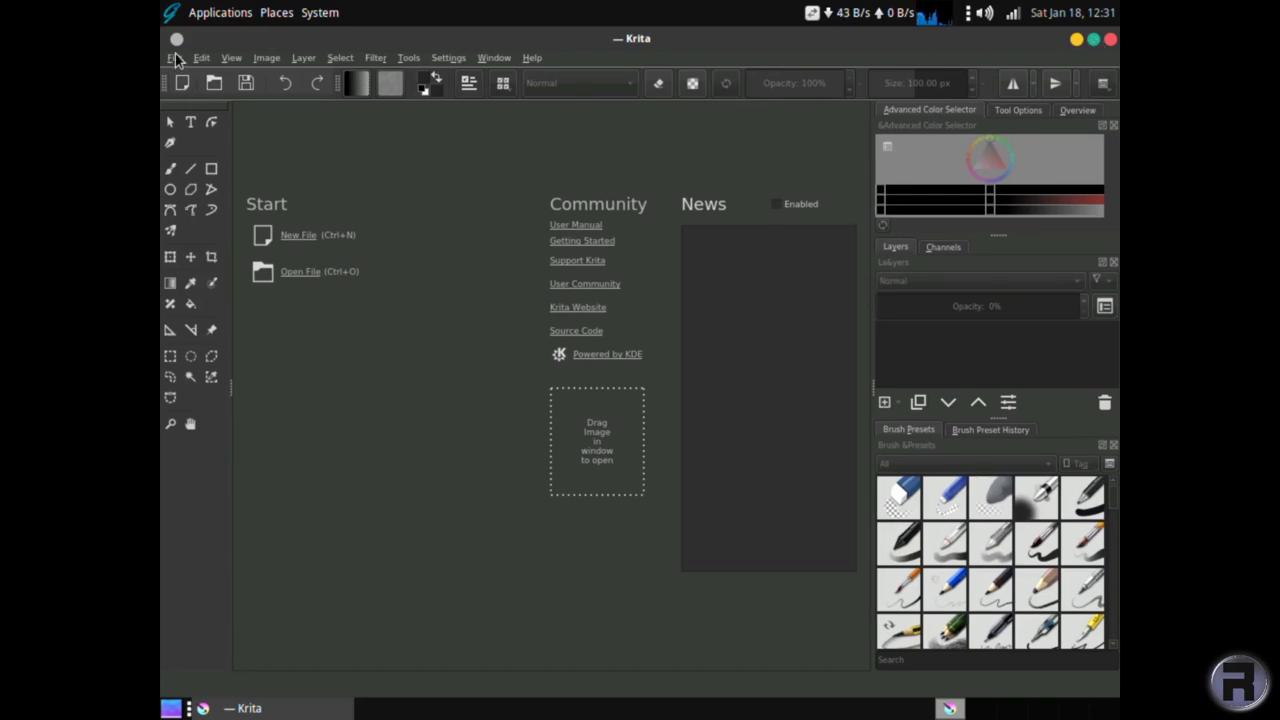
{"action": "left_click", "coordinate": [175, 57]}
{"action": "left_click", "coordinate": [186, 80]}
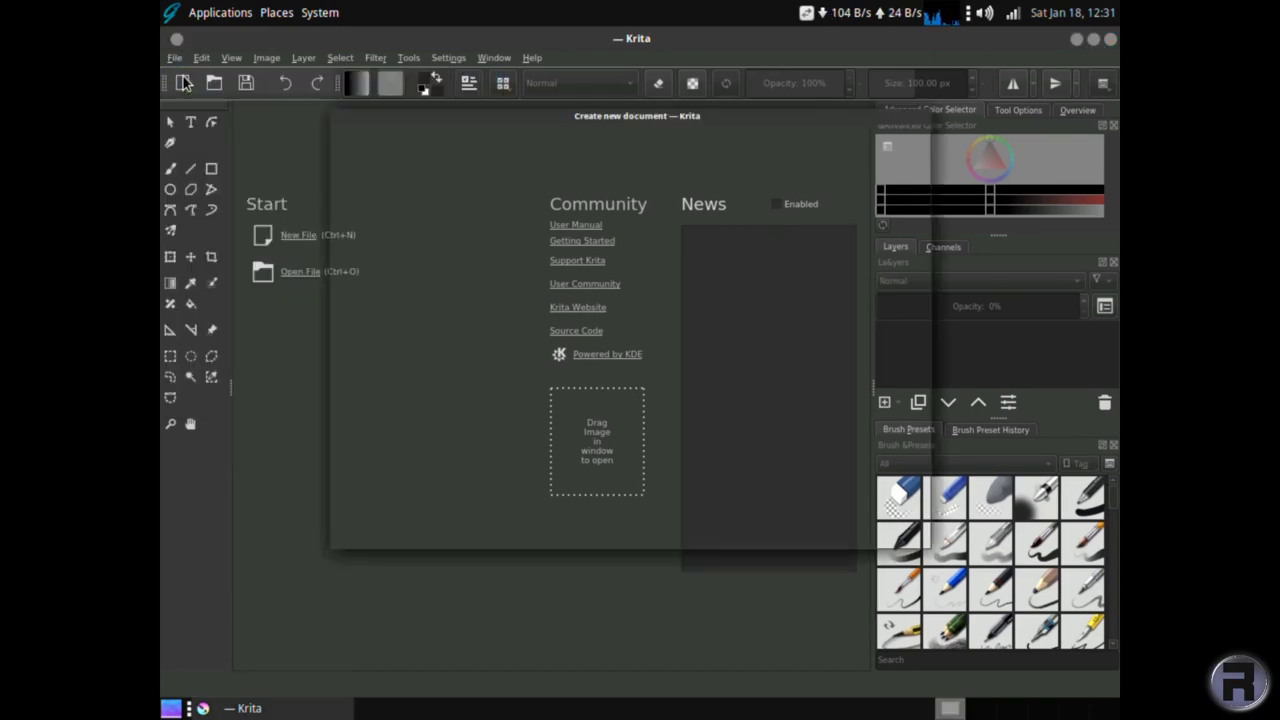
{"action": "left_click", "coordinate": [627, 200]}
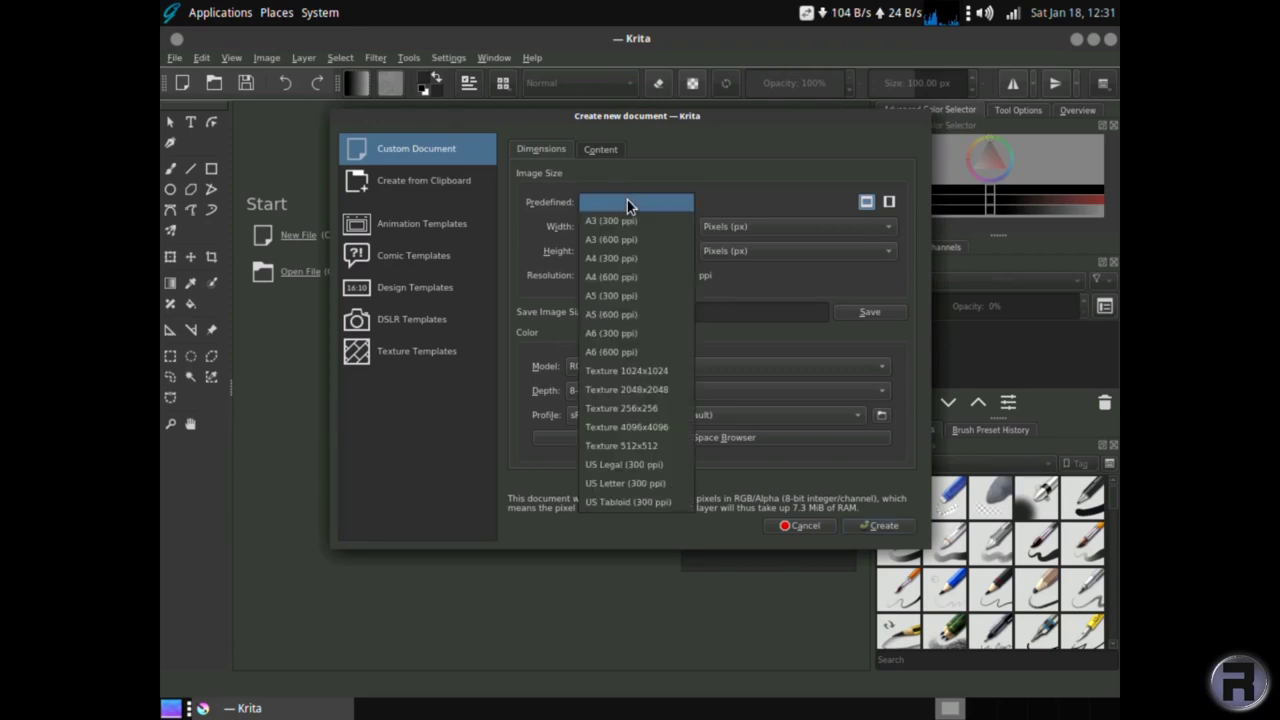
{"action": "left_click", "coordinate": [636, 256]}
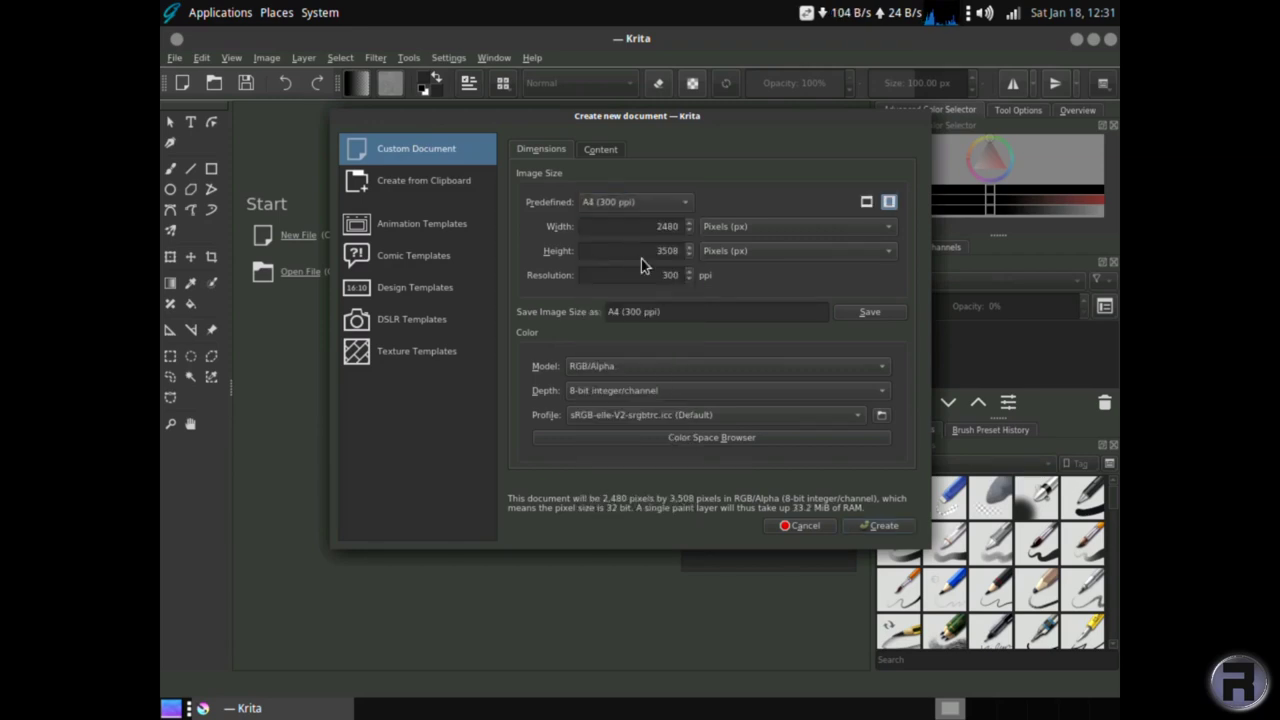
{"action": "left_click", "coordinate": [868, 525]}
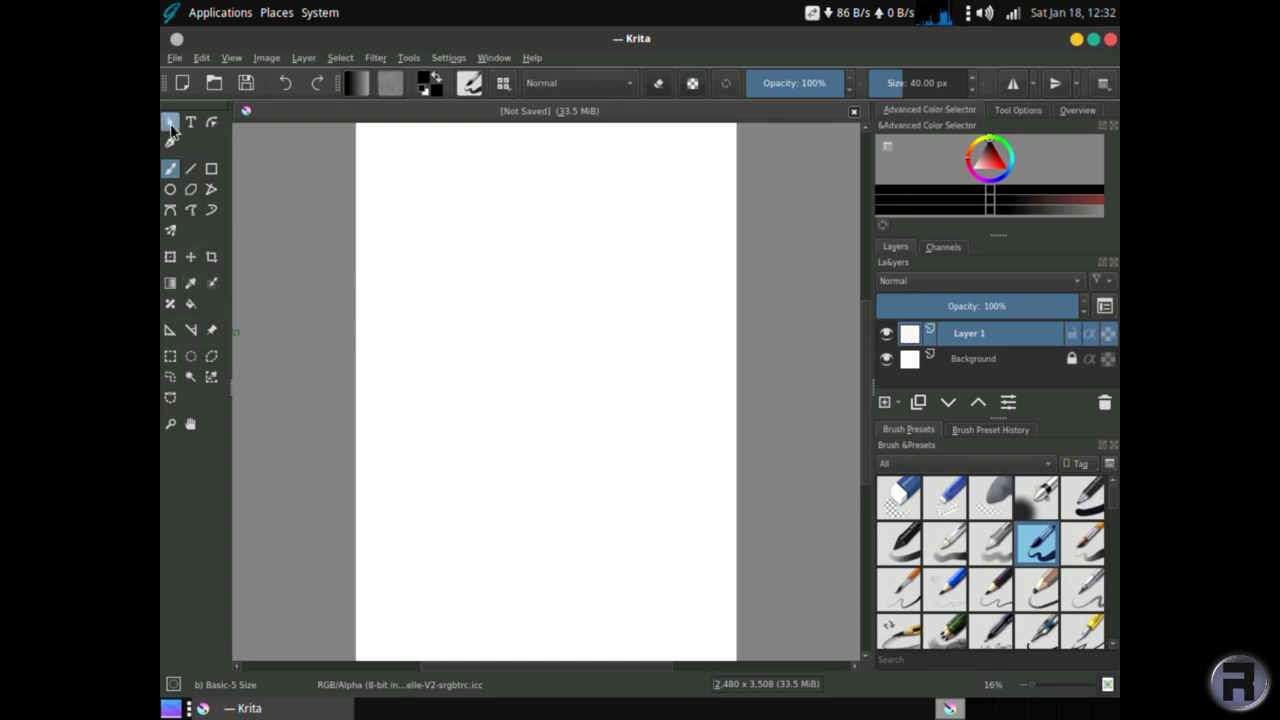
Draw two ellipses, one near the top and a larger one toward the lower right
{"action": "left_click", "coordinate": [170, 189]}
{"action": "left_click_drag", "start_coordinate": [424, 203], "coordinate": [607, 295]}
{"action": "left_click_drag", "start_coordinate": [502, 348], "coordinate": [776, 540]}
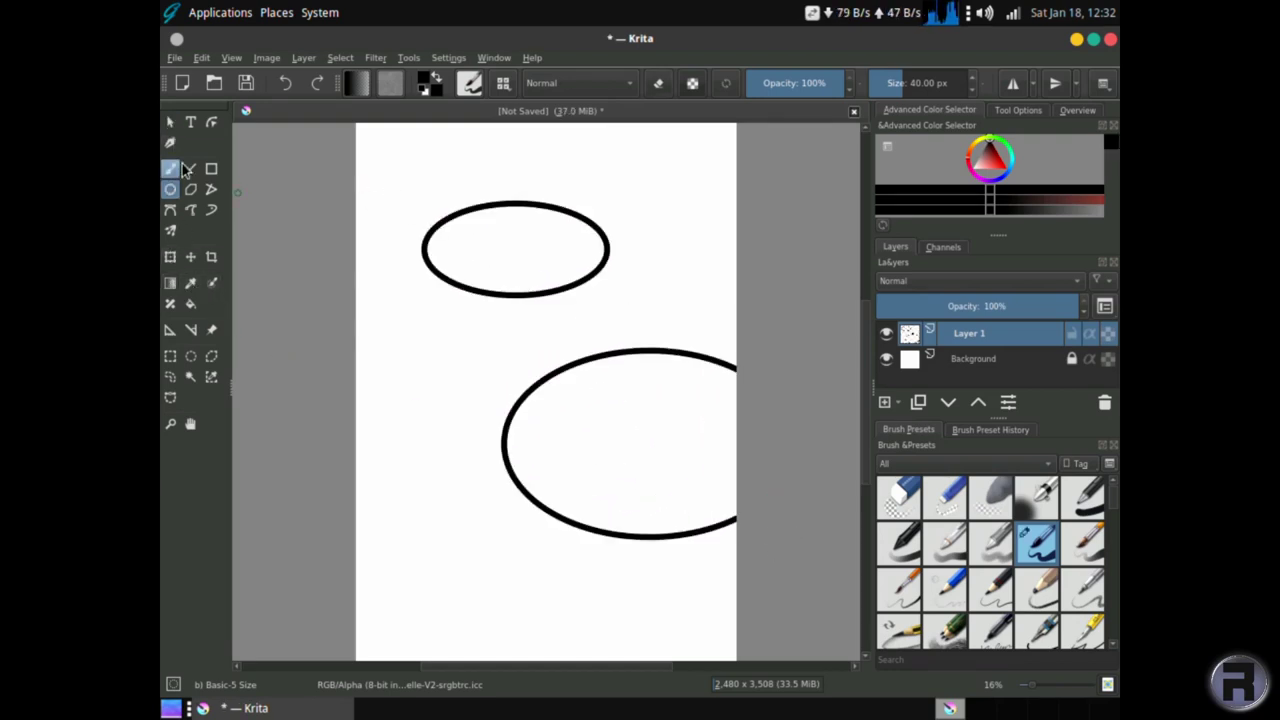
With the freehand brush, draw four loops, two crosses, a dash and scribbles on the canvas
{"action": "key", "text": "b"}
{"action": "left_click_drag", "start_coordinate": [445, 258], "coordinate": [450, 262]}
{"action": "left_click_drag", "start_coordinate": [615, 280], "coordinate": [620, 284]}
{"action": "left_click_drag", "start_coordinate": [420, 415], "coordinate": [425, 420]}
{"action": "left_click_drag", "start_coordinate": [575, 450], "coordinate": [580, 455]}
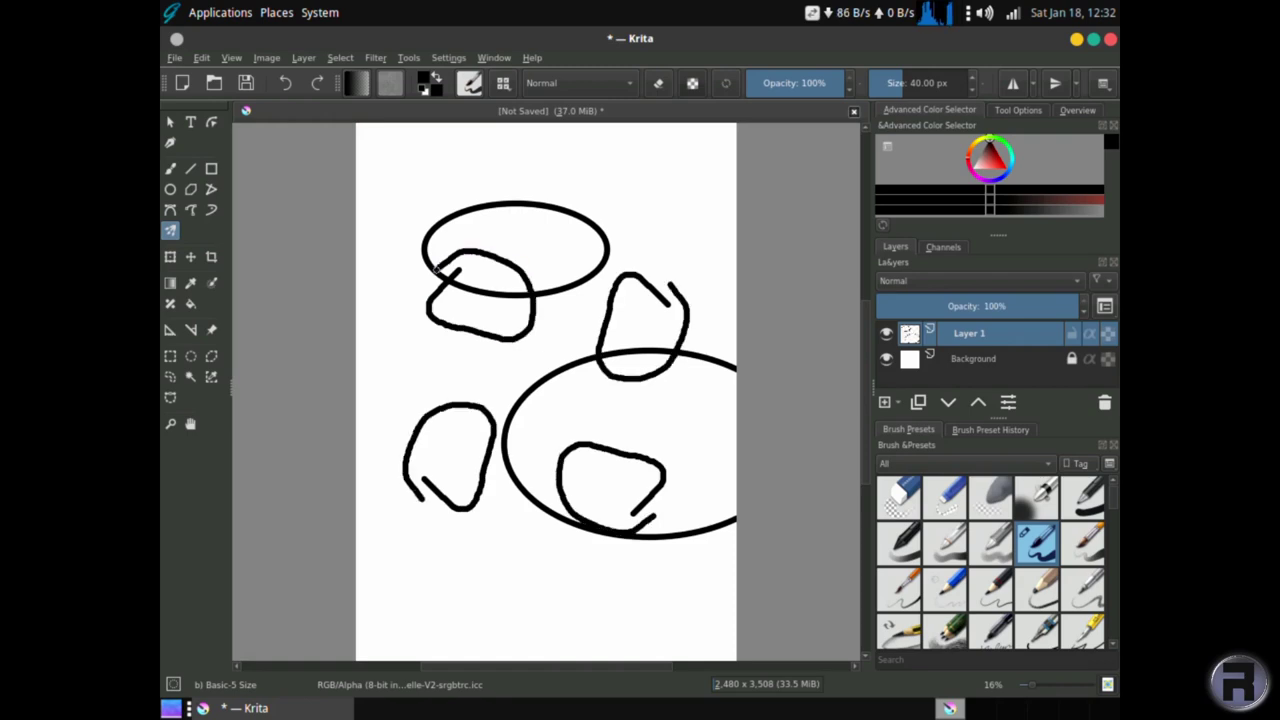
{"action": "left_click_drag", "start_coordinate": [435, 300], "coordinate": [460, 268]}
{"action": "left_click_drag", "start_coordinate": [422, 480], "coordinate": [458, 505]}
{"action": "mouse_move", "coordinate": [482, 226]}
{"action": "left_mouse_down"}
{"action": "mouse_move", "coordinate": [512, 231]}
{"action": "mouse_move", "coordinate": [596, 355]}
{"action": "left_mouse_up"}
{"action": "left_click_drag", "start_coordinate": [422, 178], "coordinate": [500, 232]}
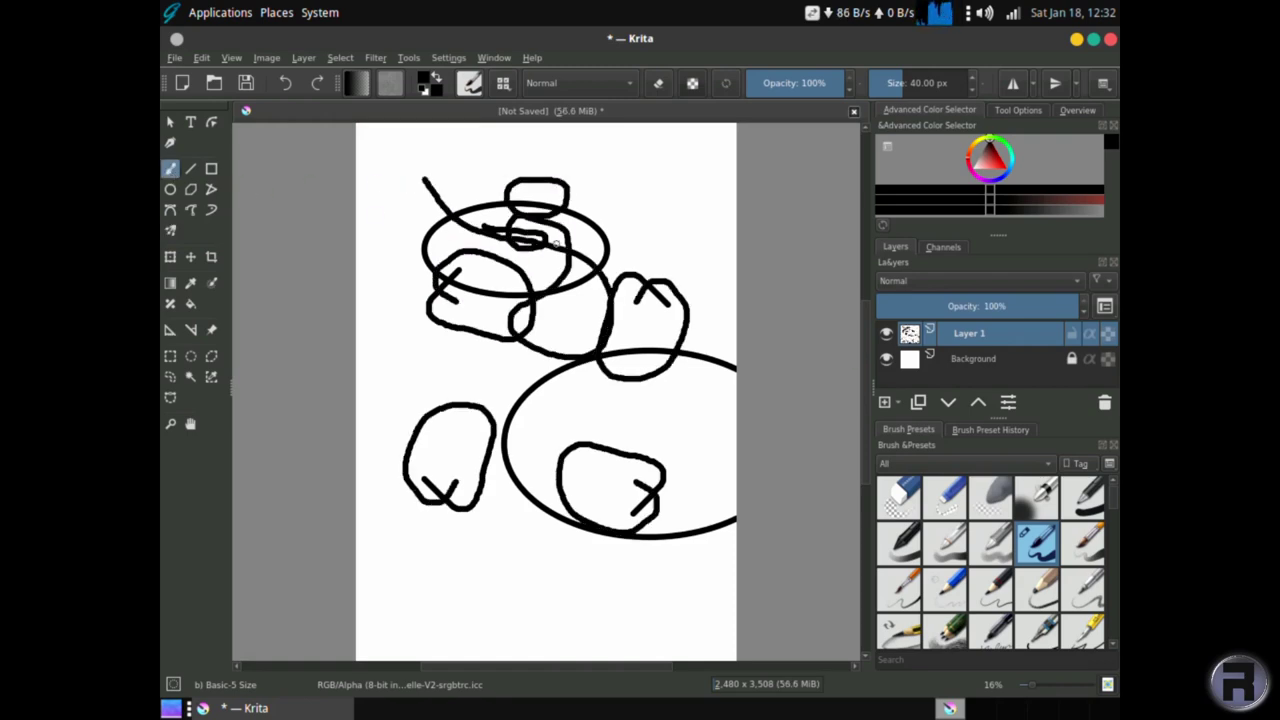
Paint a broad Airbrush Soft stroke across the sketch, then close Krita
{"action": "left_click", "coordinate": [1036, 497]}
{"action": "mouse_move", "coordinate": [729, 343]}
{"action": "left_mouse_down"}
{"action": "mouse_move", "coordinate": [555, 355]}
{"action": "mouse_move", "coordinate": [460, 470]}
{"action": "mouse_move", "coordinate": [490, 440]}
{"action": "left_mouse_up"}
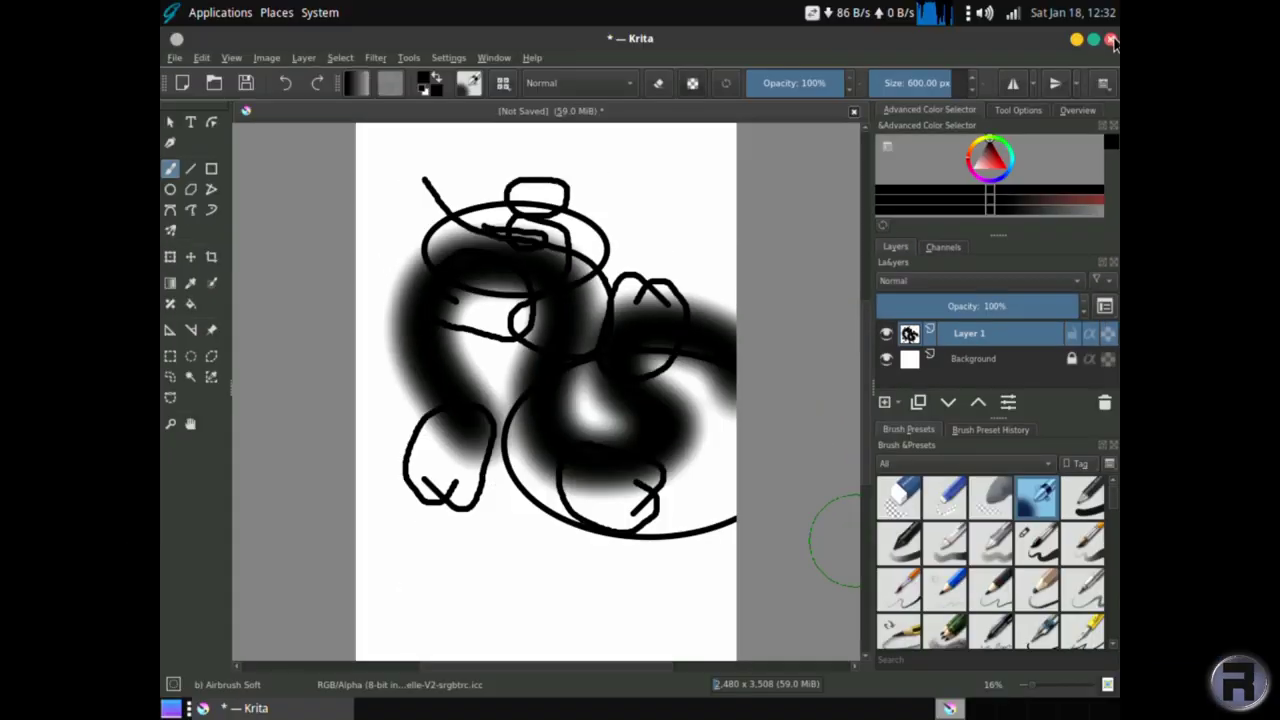
{"action": "left_click", "coordinate": [1110, 39]}
Discard the Krita drawing without saving and launch GIMP
{"action": "left_click", "coordinate": [630, 360]}
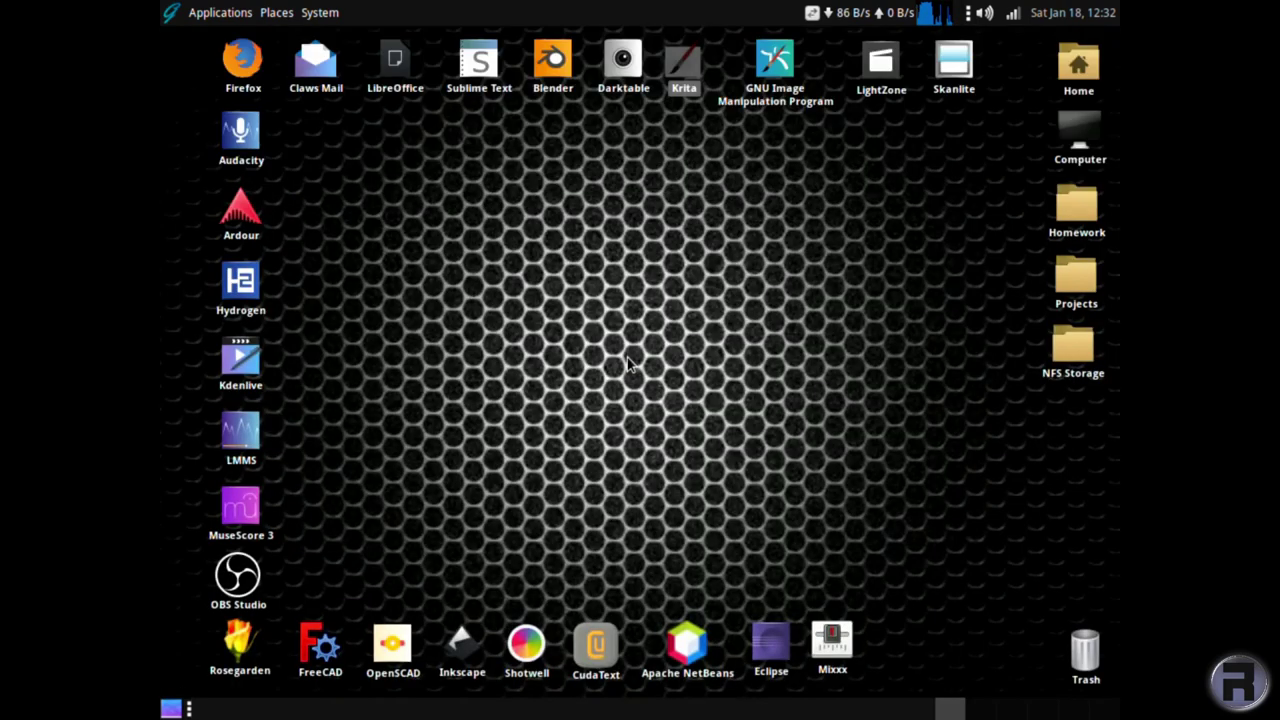
{"action": "left_click", "coordinate": [769, 62]}
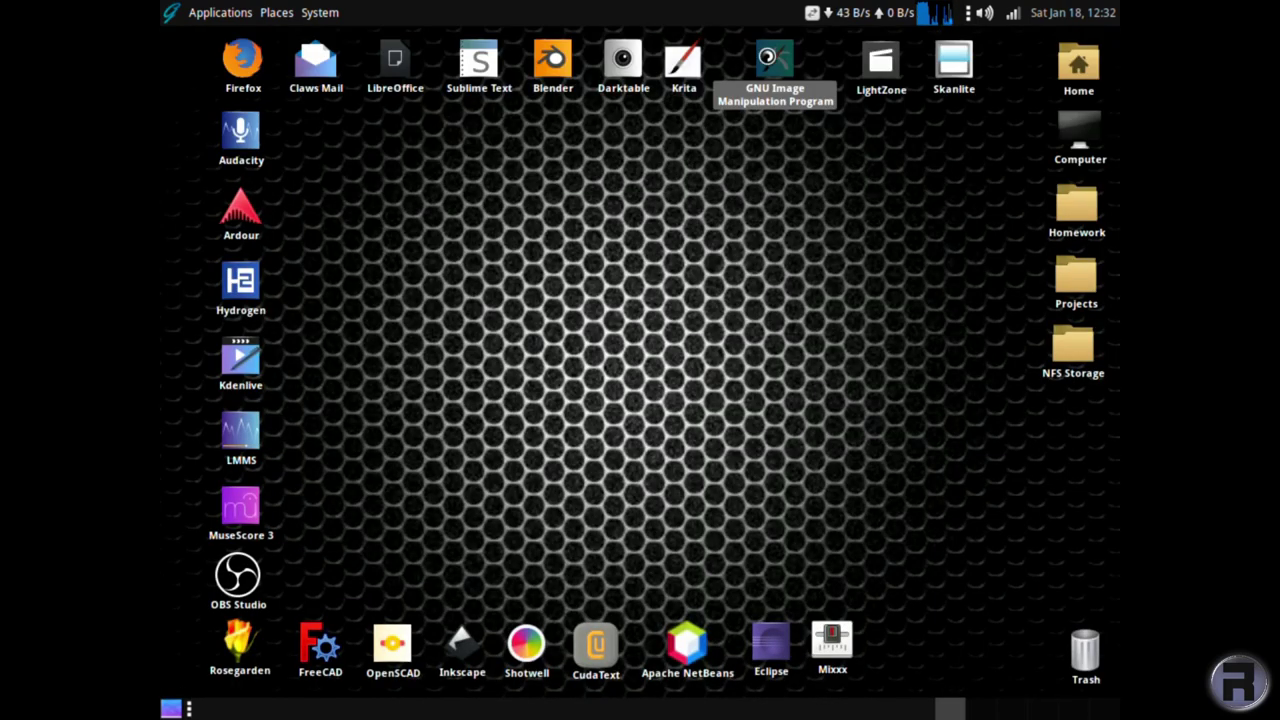
{"action": "double_click", "coordinate": [768, 58]}
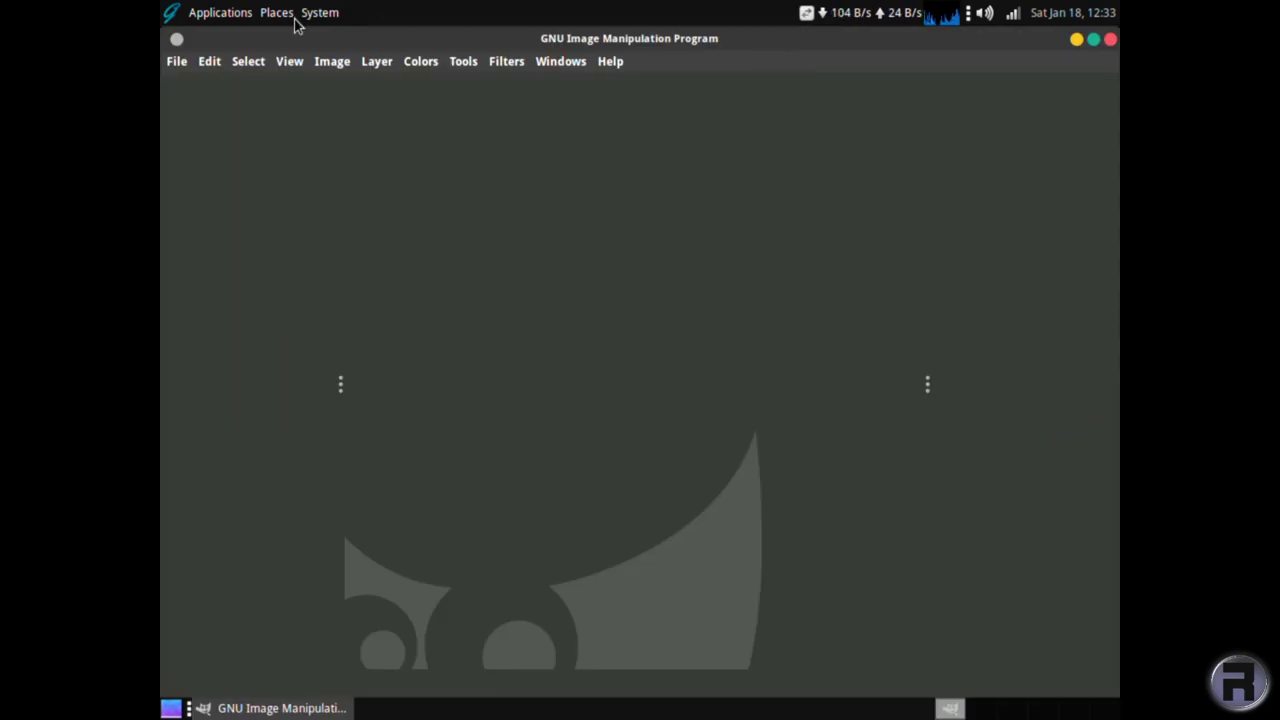
Create a new image from the A4 (300 ppi) template, 2480 × 3508 pixels
{"action": "left_click", "coordinate": [170, 62]}
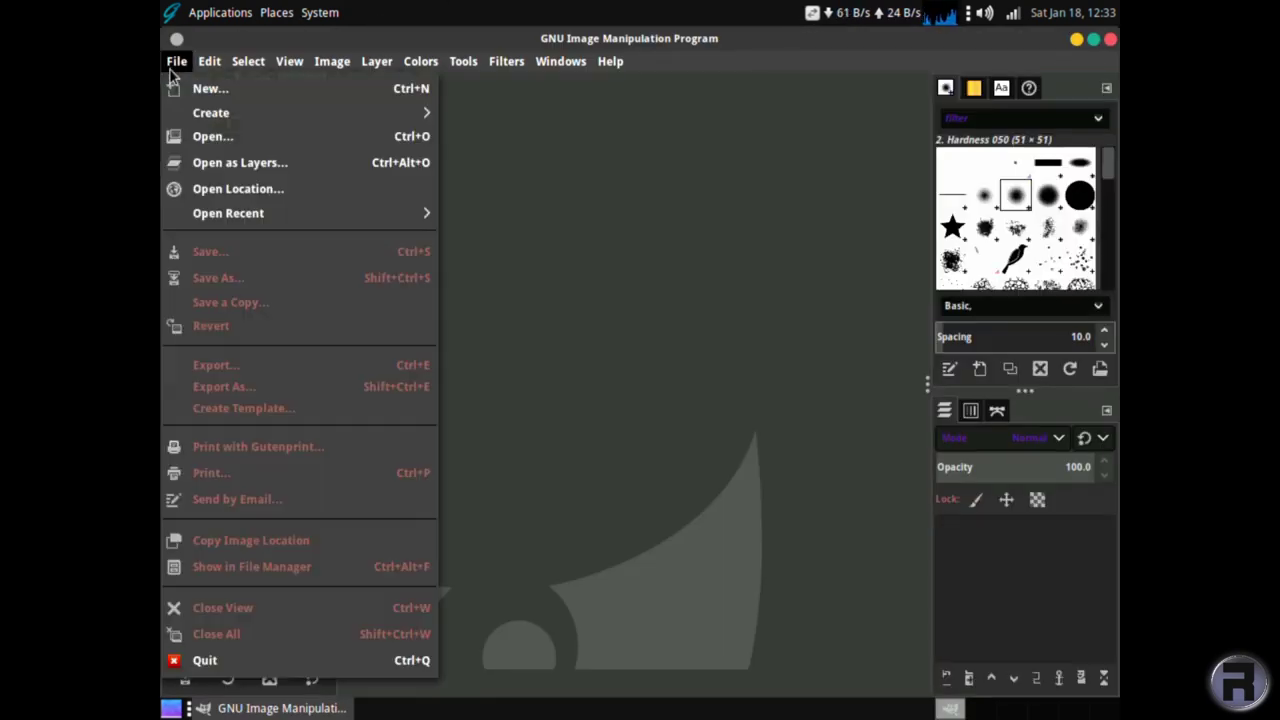
{"action": "mouse_move", "coordinate": [177, 114]}
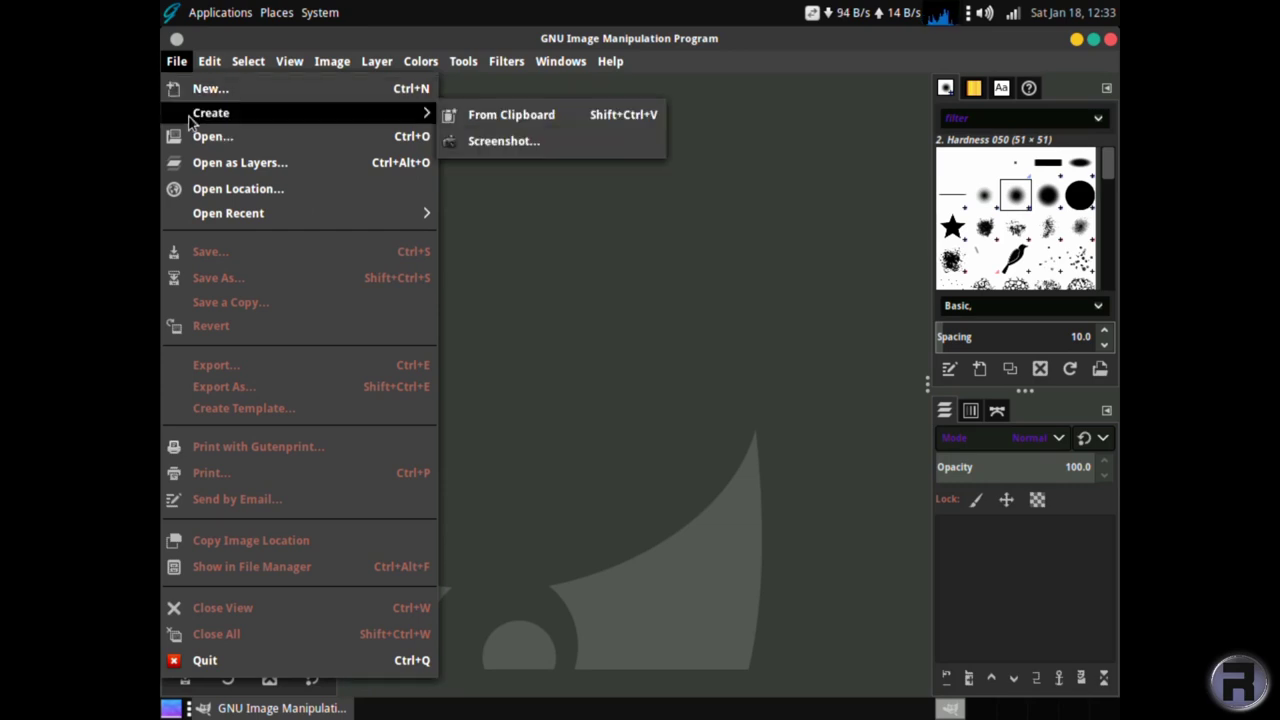
{"action": "left_click", "coordinate": [192, 90]}
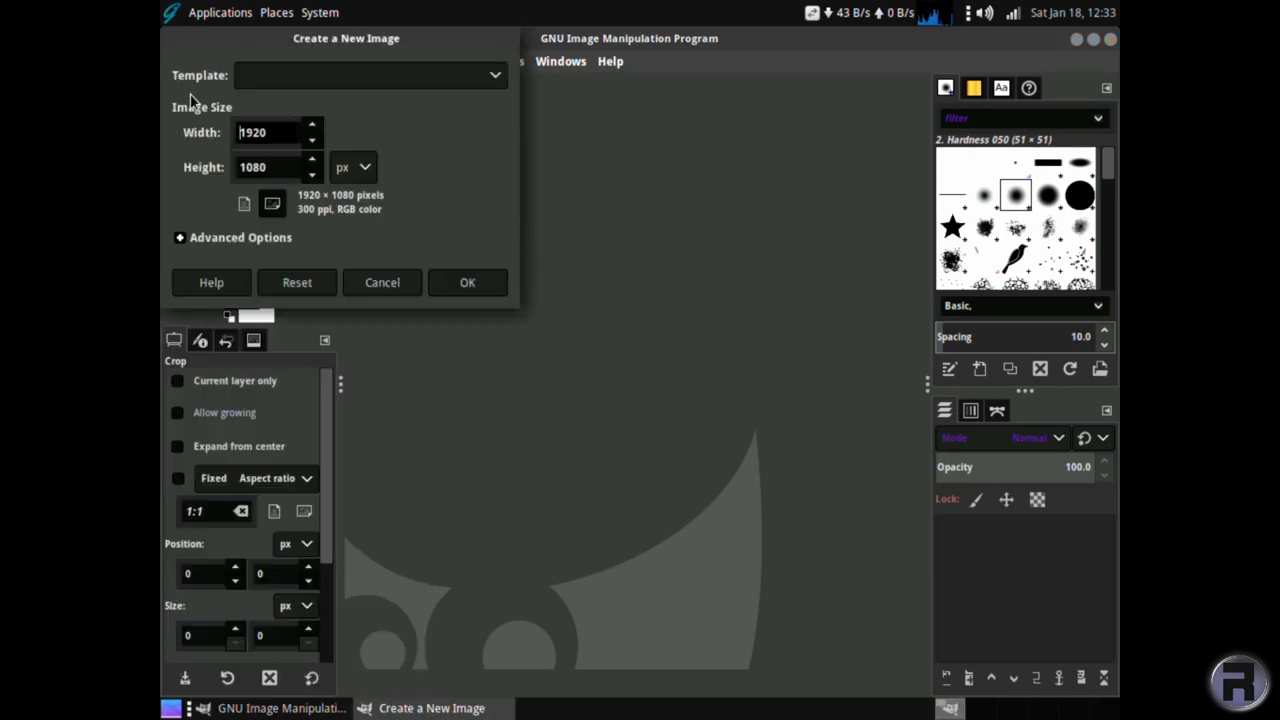
{"action": "left_click", "coordinate": [360, 82]}
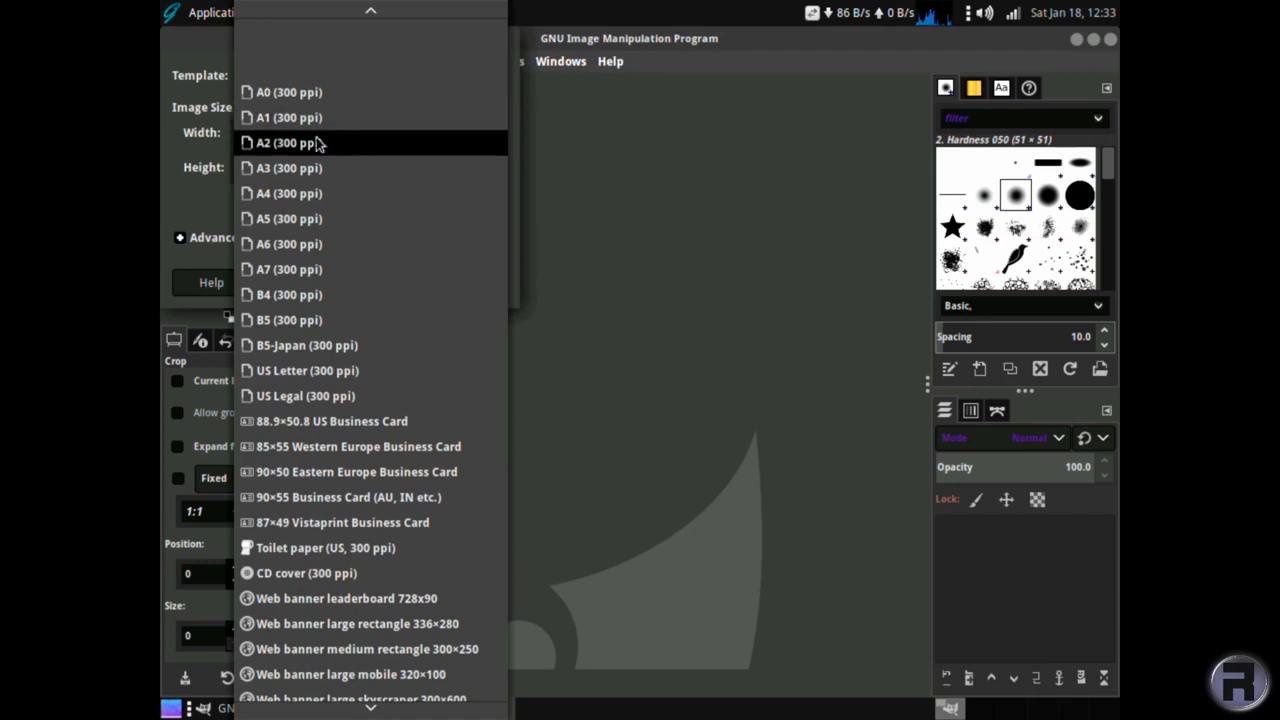
{"action": "left_click", "coordinate": [312, 191]}
{"action": "left_click", "coordinate": [459, 287]}
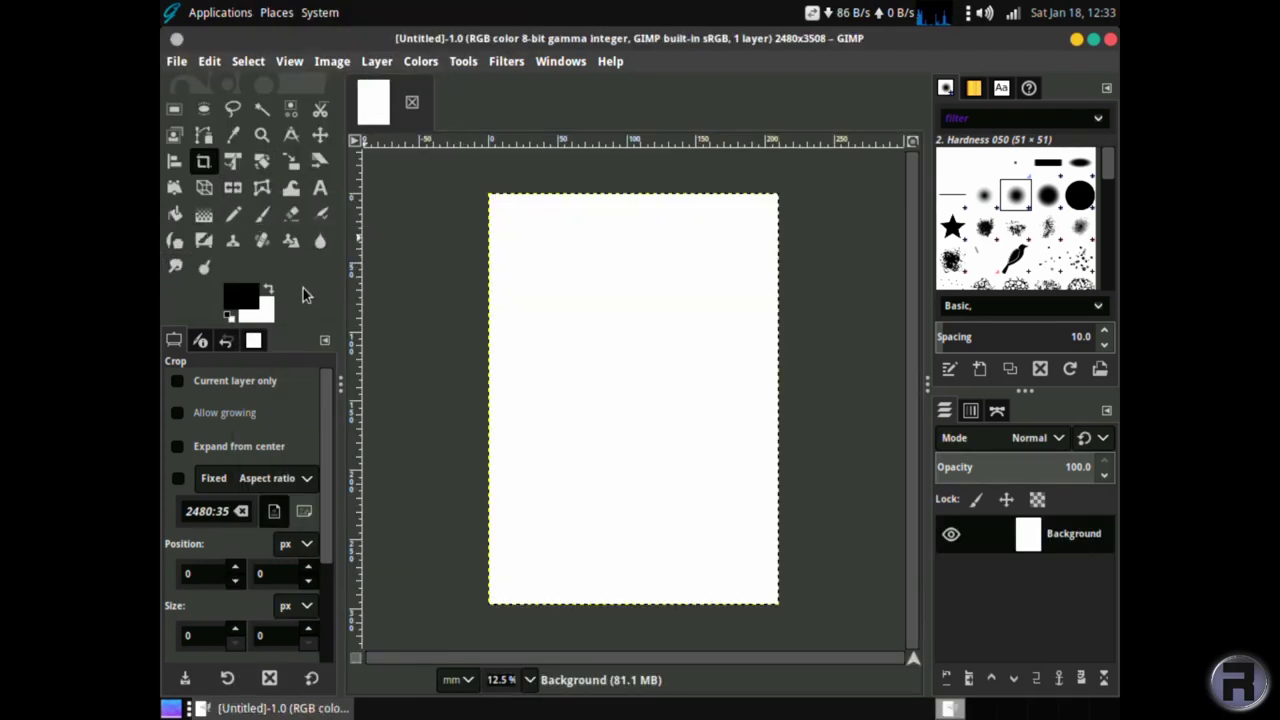
Paint a black zigzag with the Paintbrush and shift the Background layer with the Move tool
{"action": "left_click", "coordinate": [262, 213]}
{"action": "mouse_move", "coordinate": [548, 245]}
{"action": "left_mouse_down"}
{"action": "mouse_move", "coordinate": [541, 390]}
{"action": "mouse_move", "coordinate": [697, 286]}
{"action": "mouse_move", "coordinate": [555, 237]}
{"action": "left_mouse_up"}
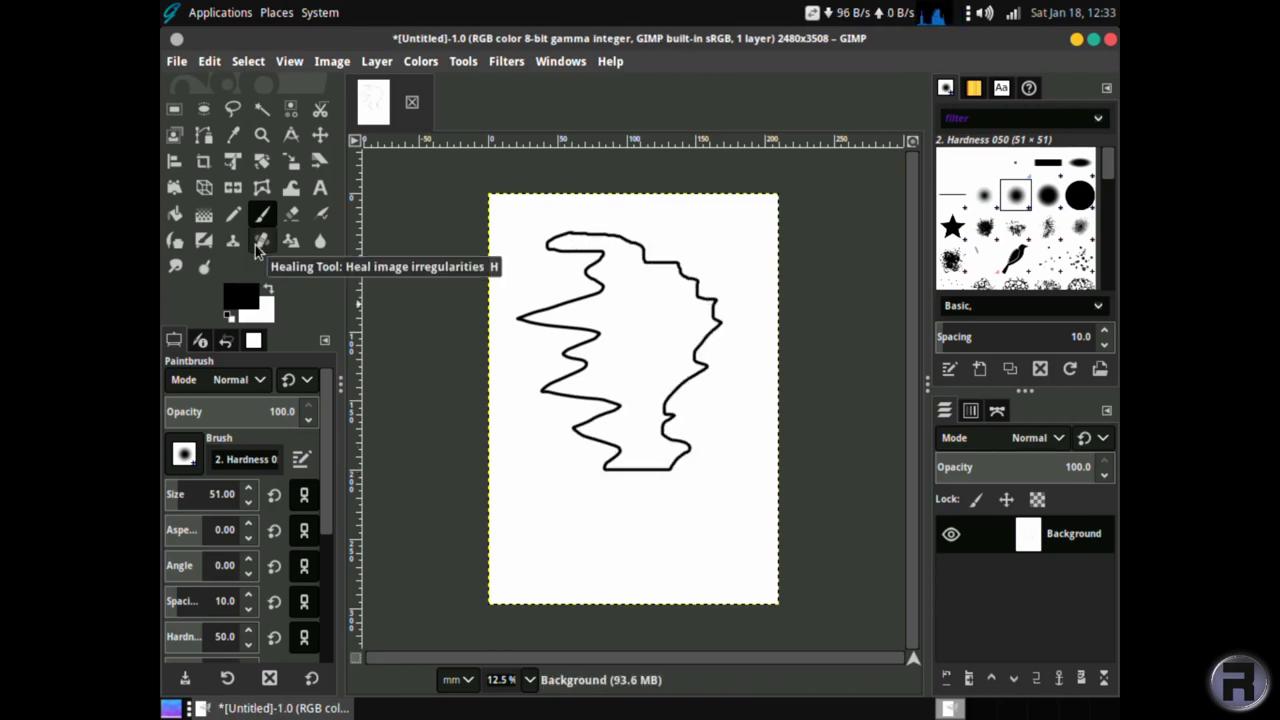
{"action": "left_click", "coordinate": [320, 134]}
{"action": "mouse_move", "coordinate": [587, 273]}
{"action": "left_mouse_down"}
{"action": "mouse_move", "coordinate": [540, 320]}
{"action": "mouse_move", "coordinate": [573, 264]}
{"action": "left_mouse_up"}
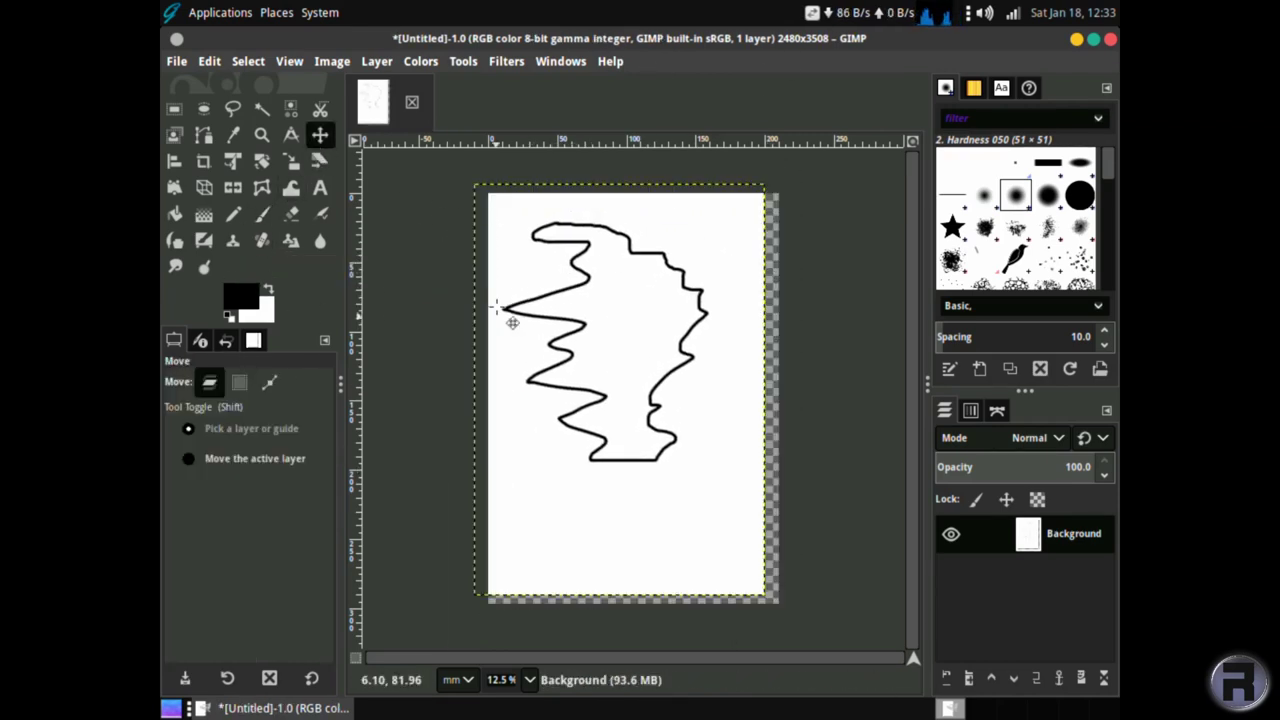
View GIMP version 2.10.14 in the About window, then quit GIMP, discarding the drawing
{"action": "left_click", "coordinate": [610, 61]}
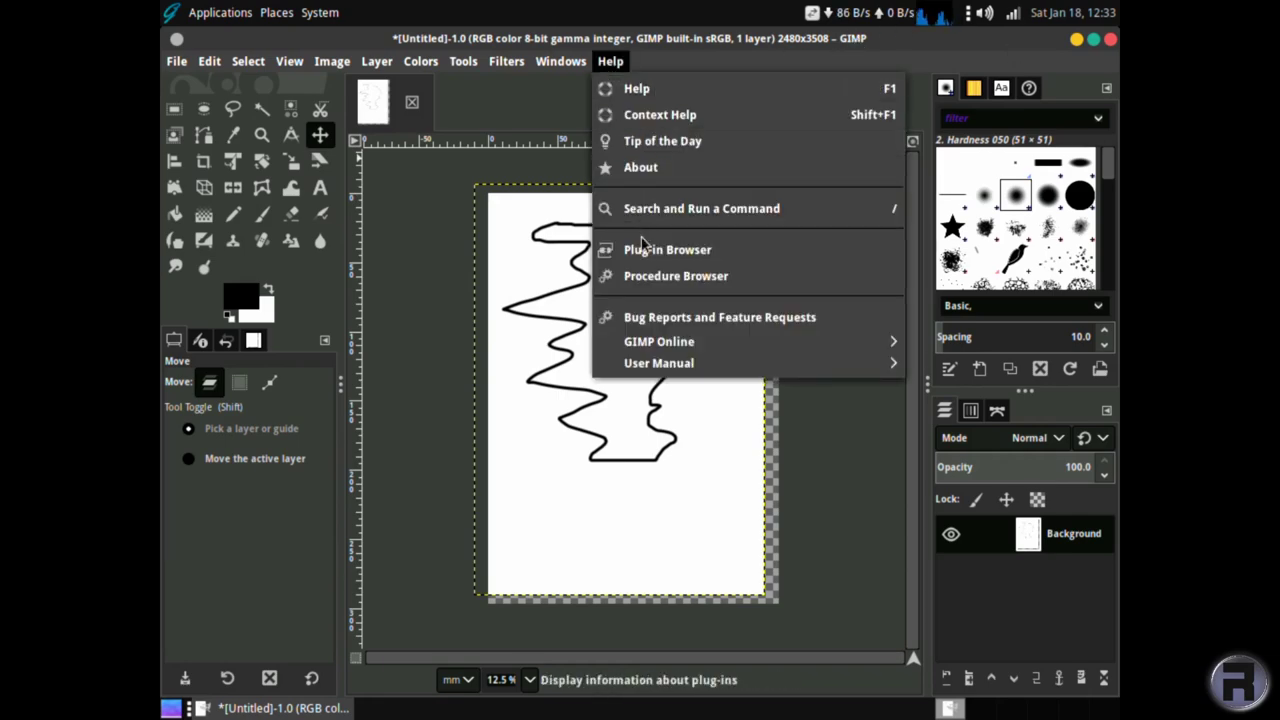
{"action": "mouse_move", "coordinate": [628, 338]}
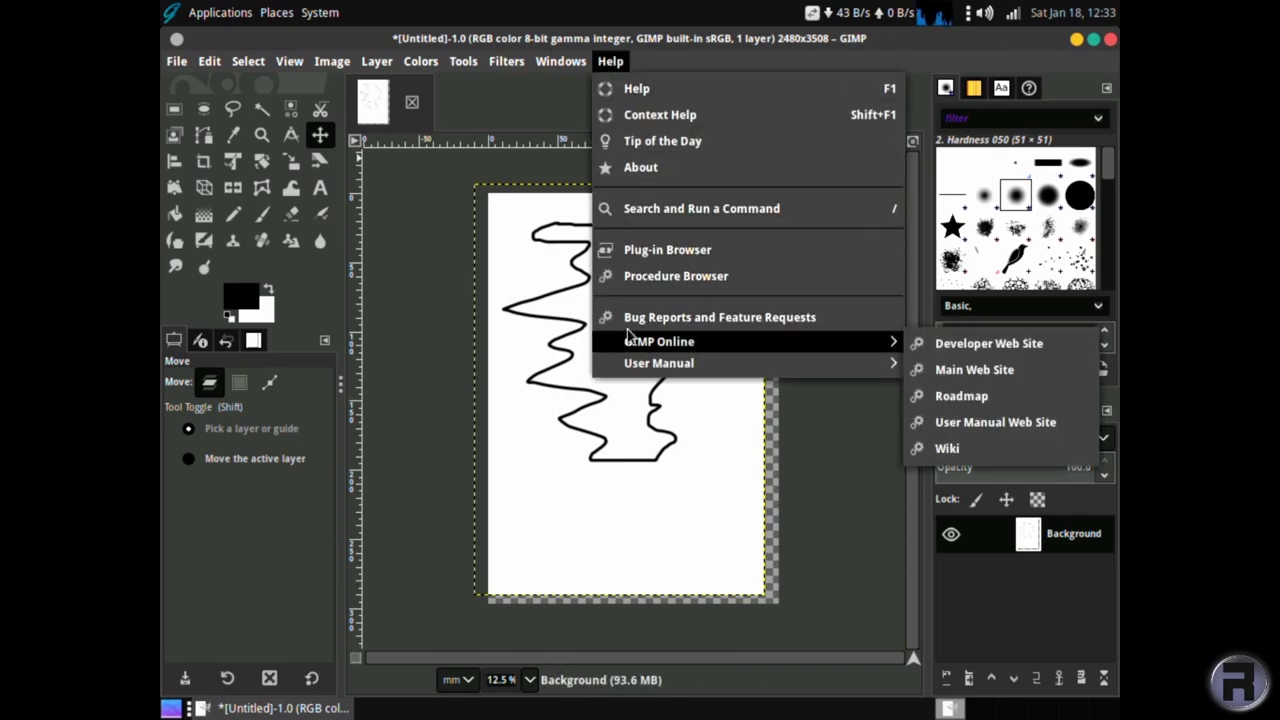
{"action": "left_click", "coordinate": [640, 167]}
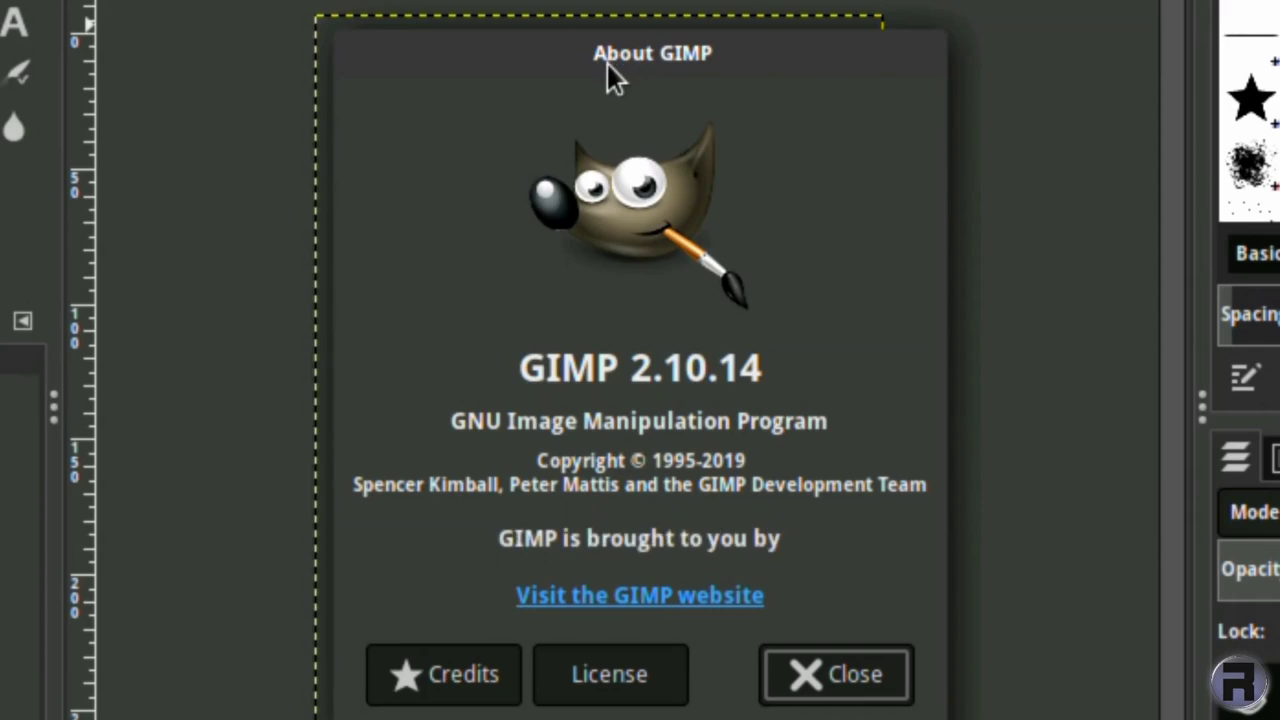
{"action": "left_click", "coordinate": [866, 672]}
{"action": "key", "text": "ctrl+q"}
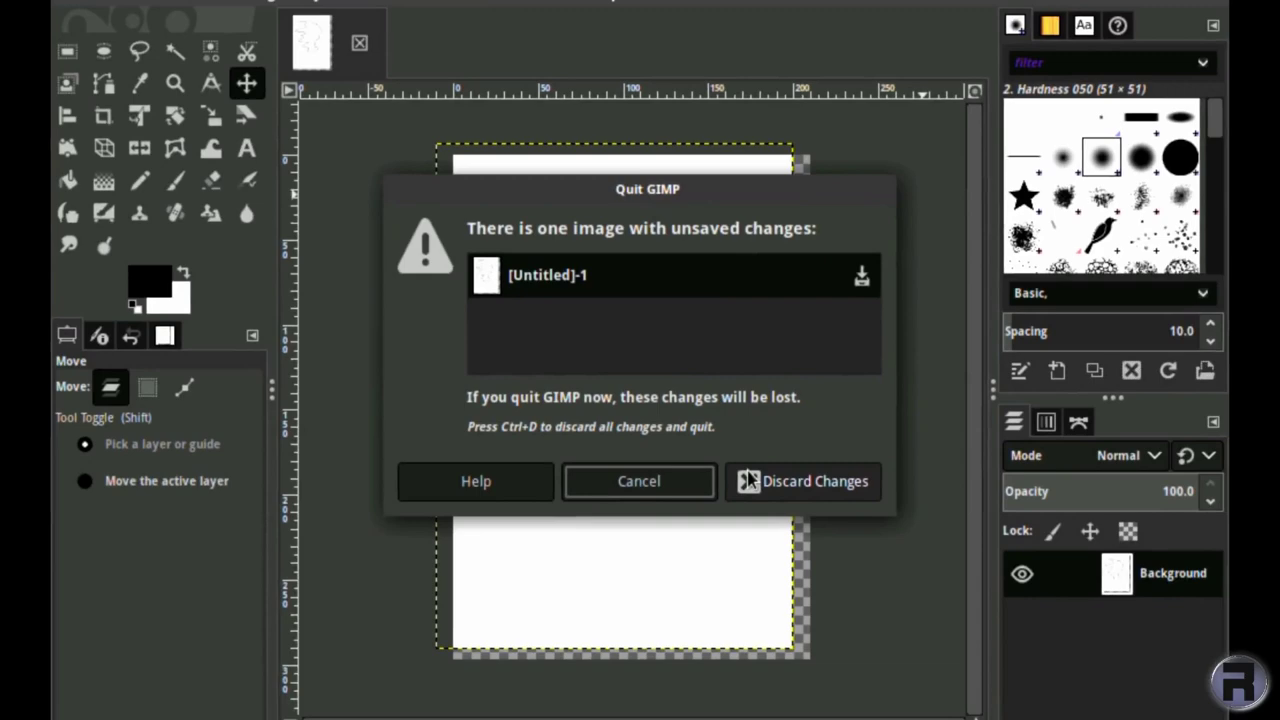
{"action": "key", "text": "ctrl+d"}
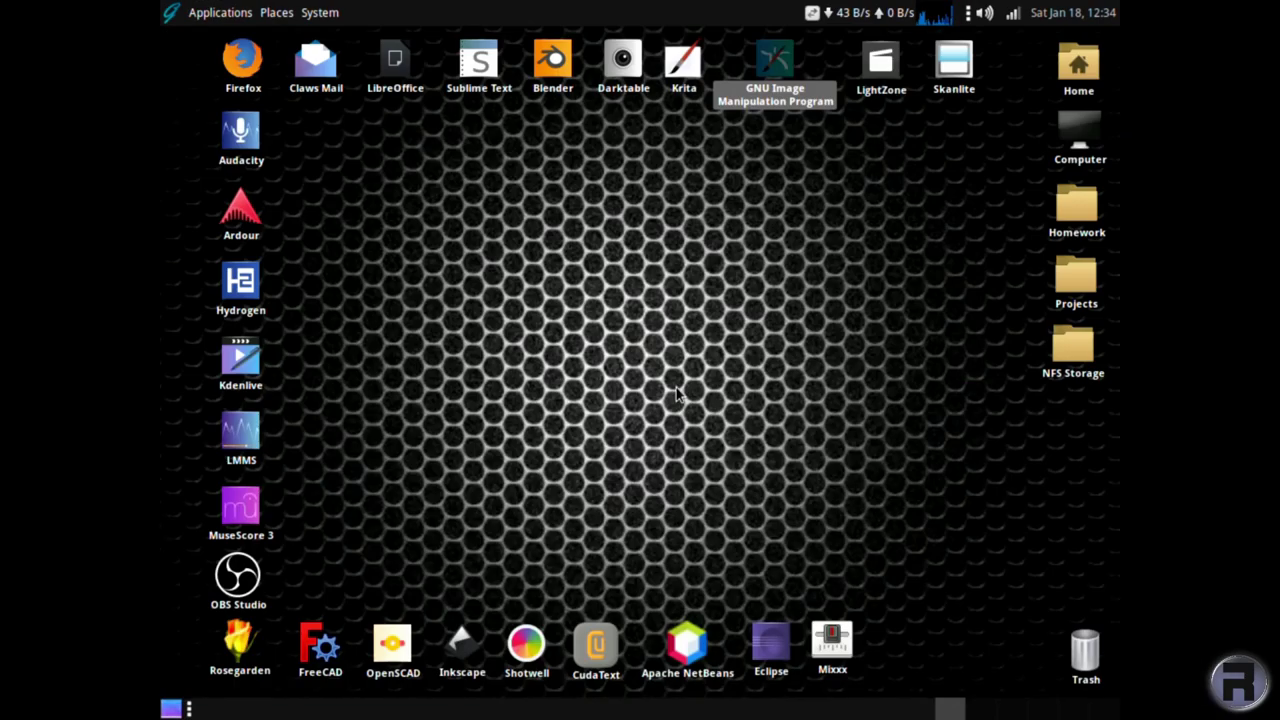
{"action": "left_click", "coordinate": [868, 70]}
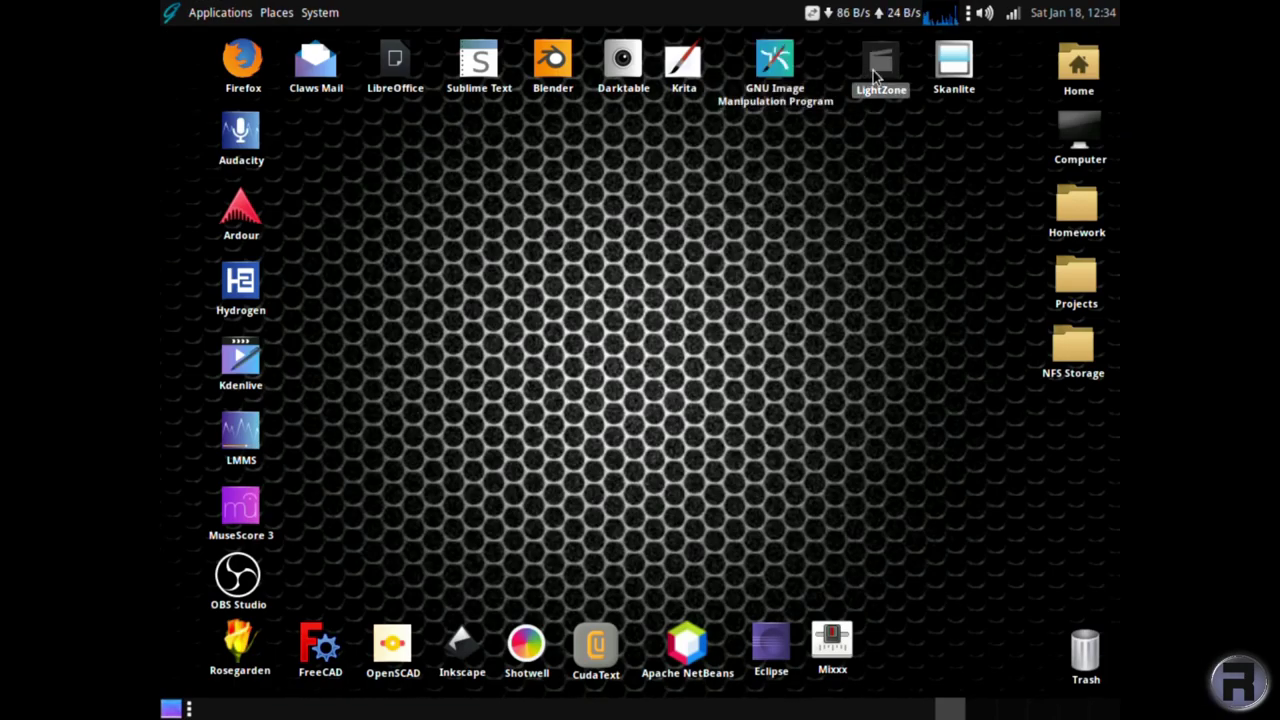
{"action": "double_click", "coordinate": [873, 70]}
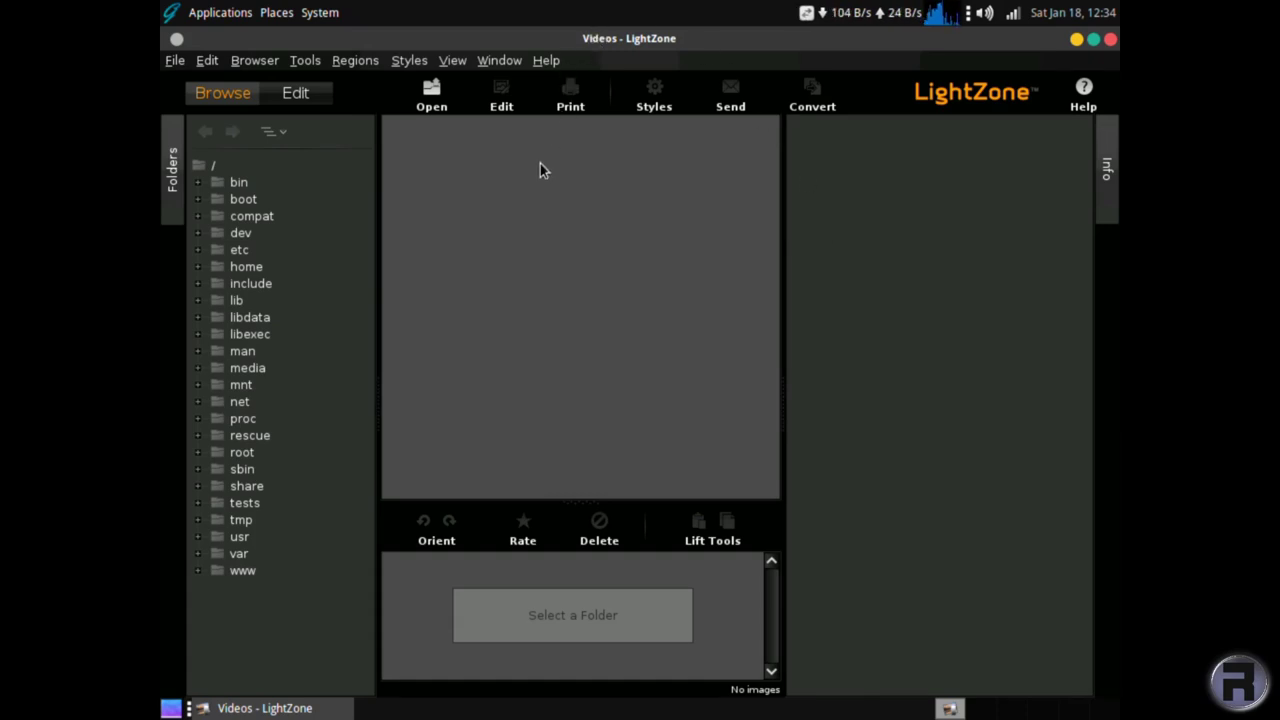
{"action": "left_click", "coordinate": [174, 61]}
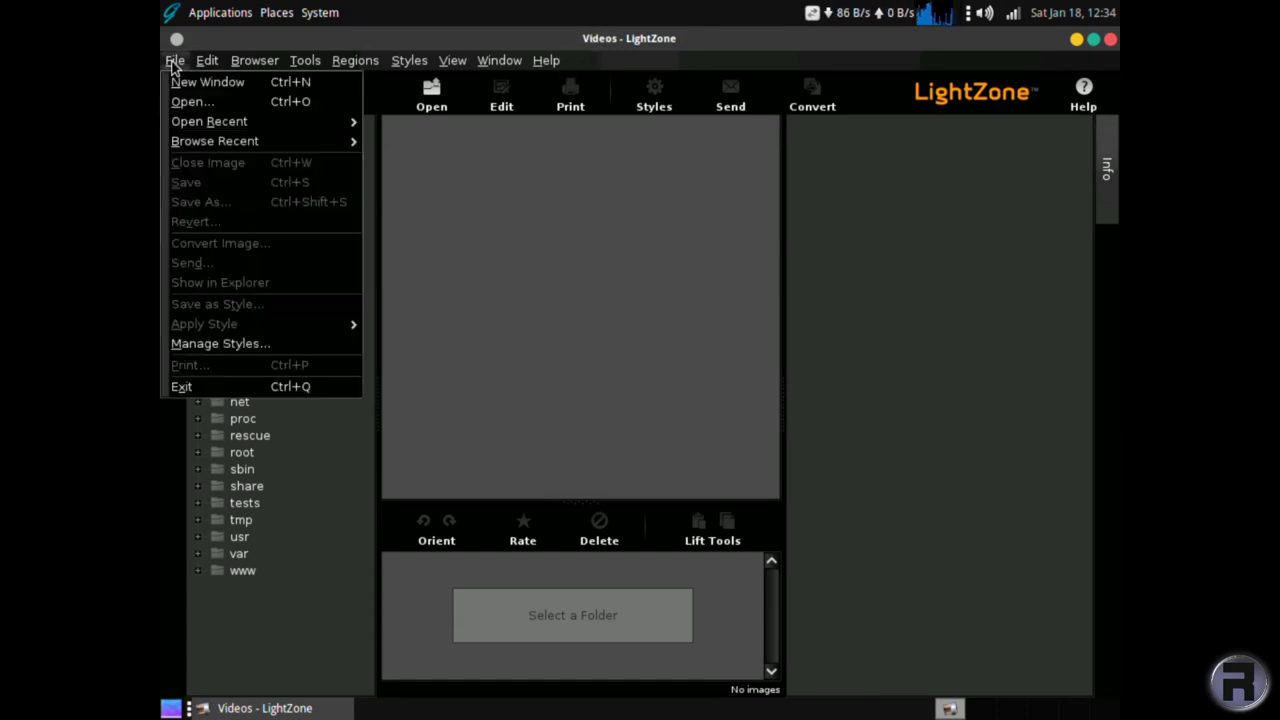
{"action": "mouse_move", "coordinate": [237, 68]}
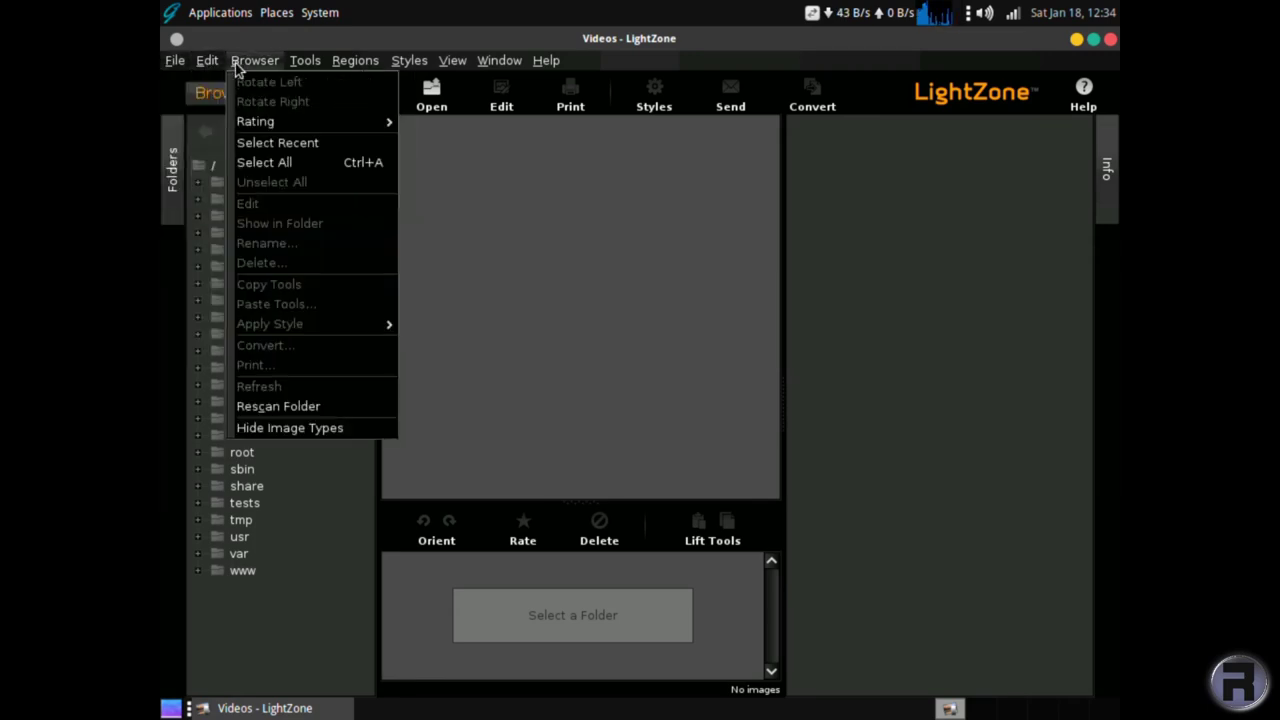
{"action": "mouse_move", "coordinate": [176, 62]}
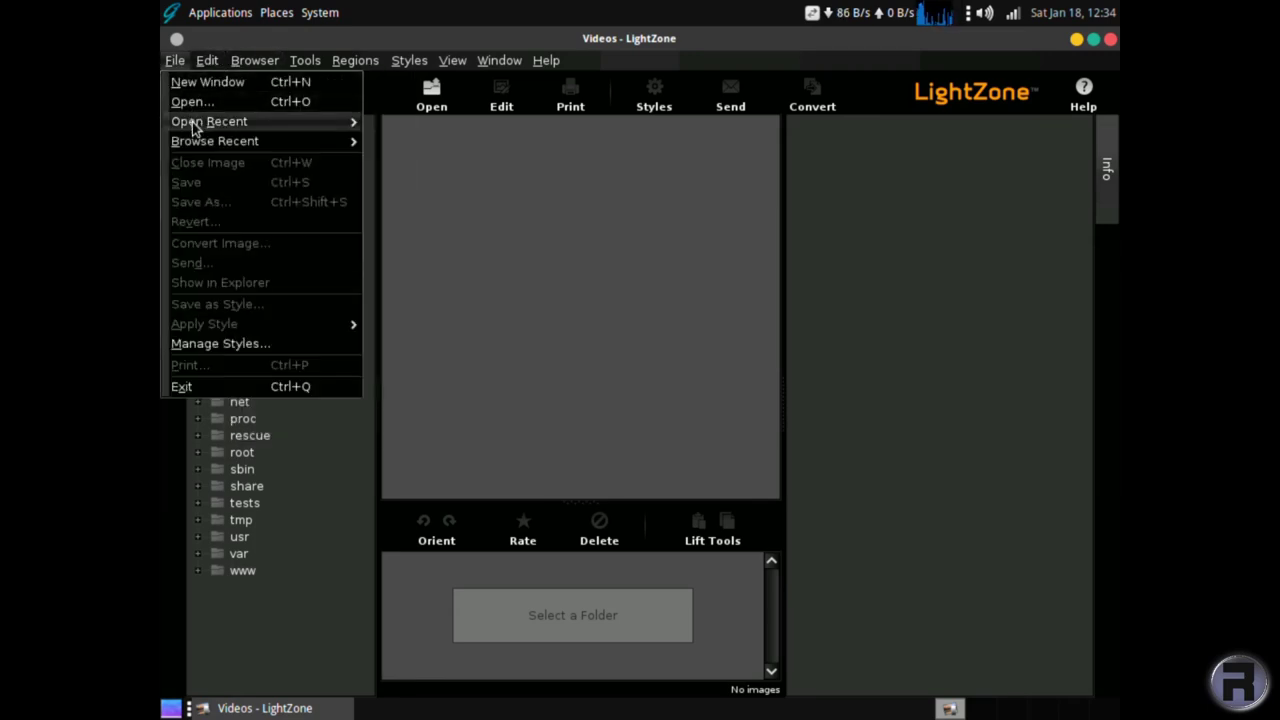
{"action": "mouse_move", "coordinate": [195, 125]}
{"action": "key", "text": "Escape"}
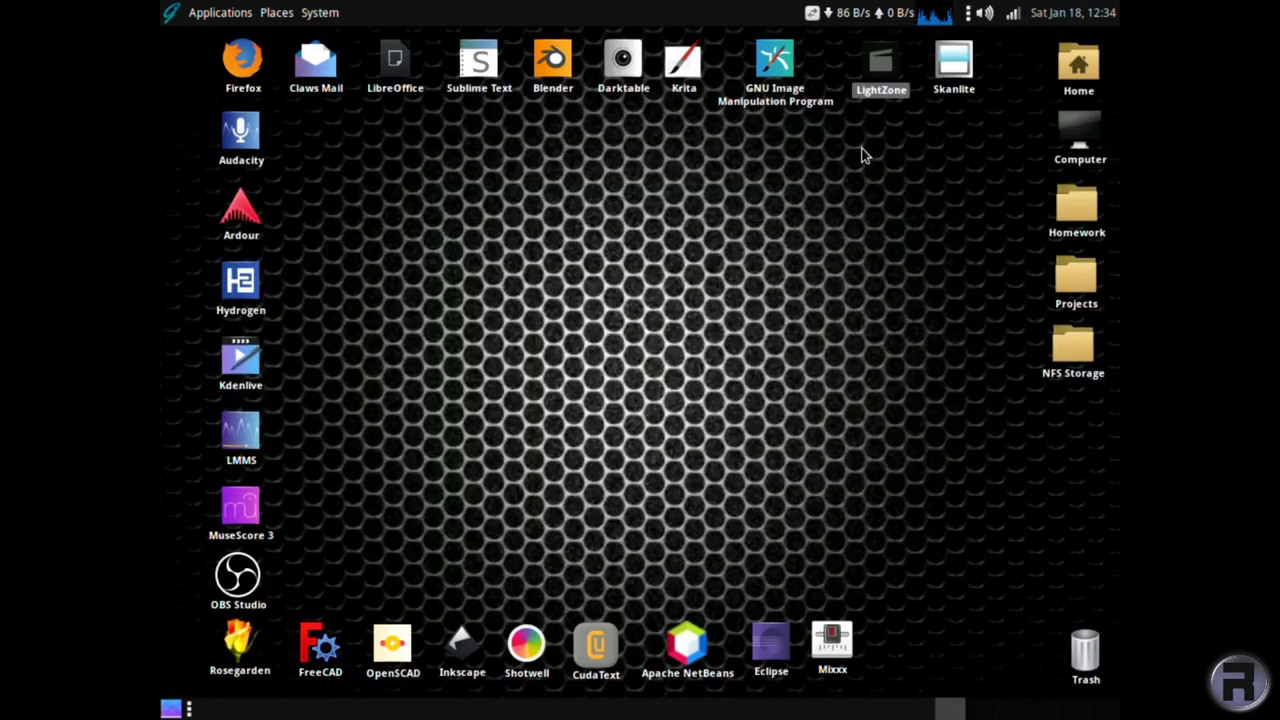
{"action": "double_click", "coordinate": [952, 70]}
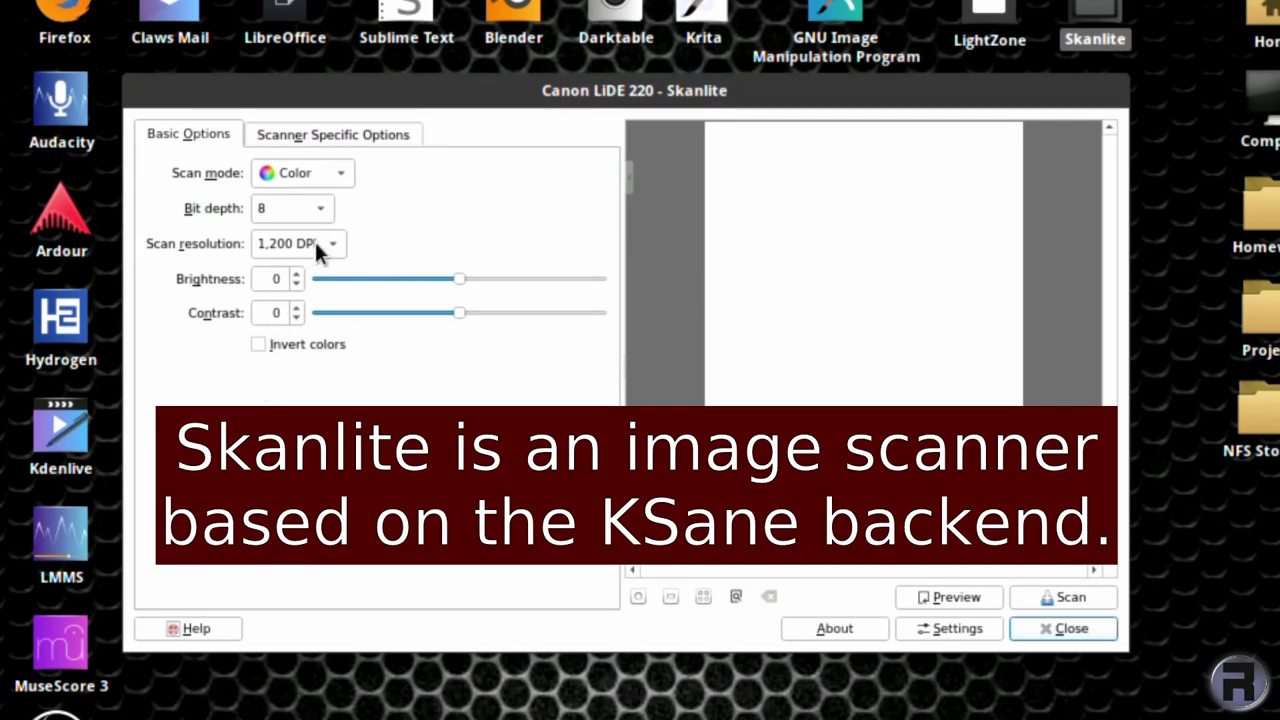
Scan the magazine cover in Skanlite at 600 DPI resolution
{"action": "left_click", "coordinate": [315, 242]}
{"action": "left_click", "coordinate": [310, 269]}
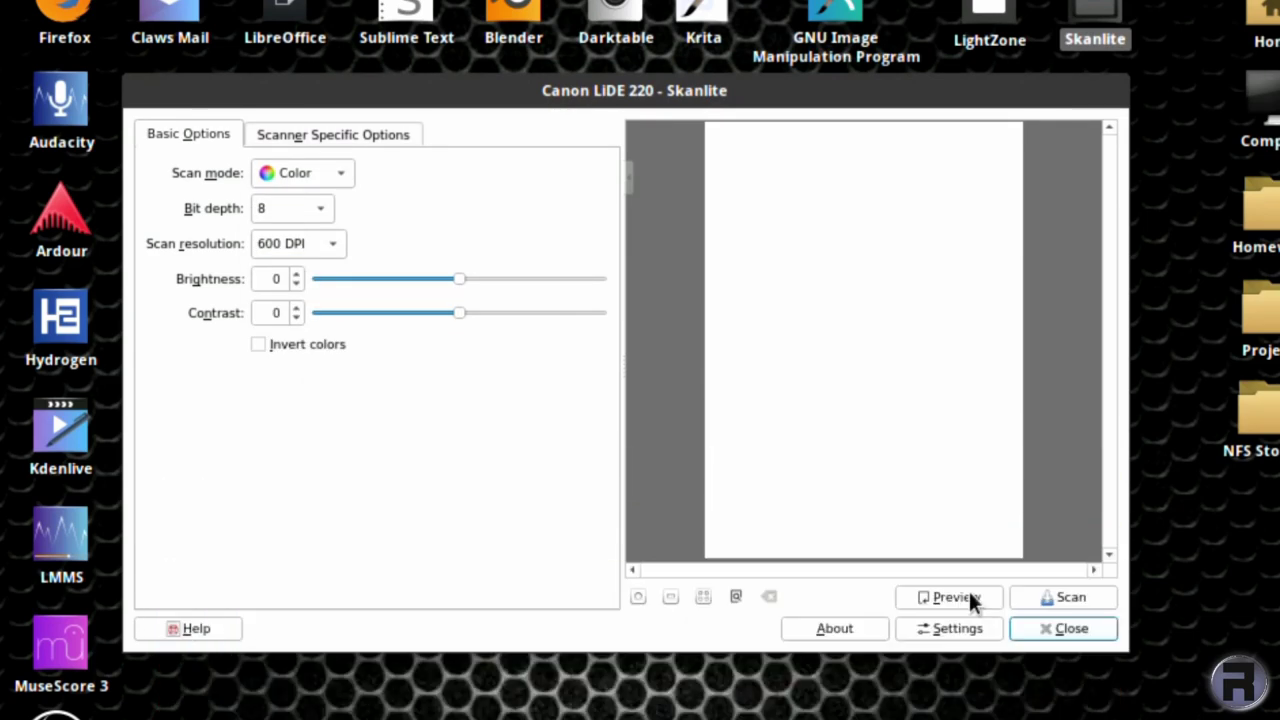
{"action": "left_click", "coordinate": [1045, 596]}
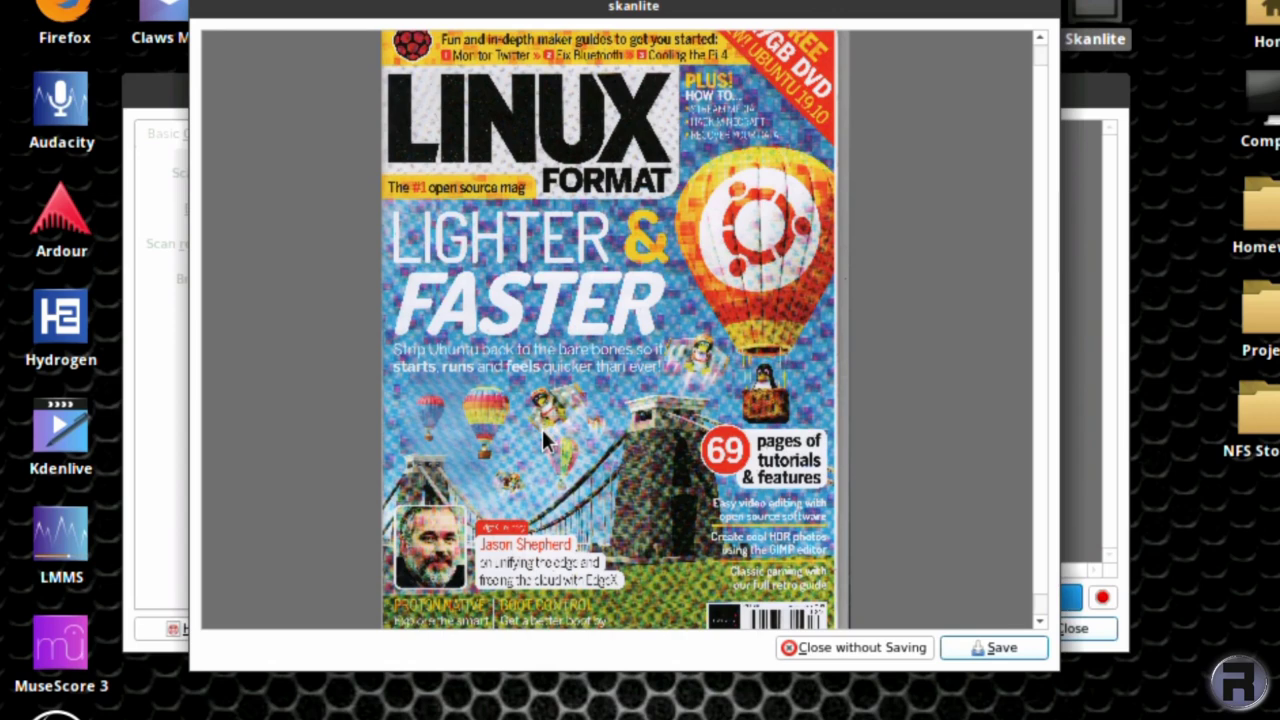
Save the scan to the Desktop as Image-0001.png and close Skanlite
{"action": "left_click", "coordinate": [1001, 648]}
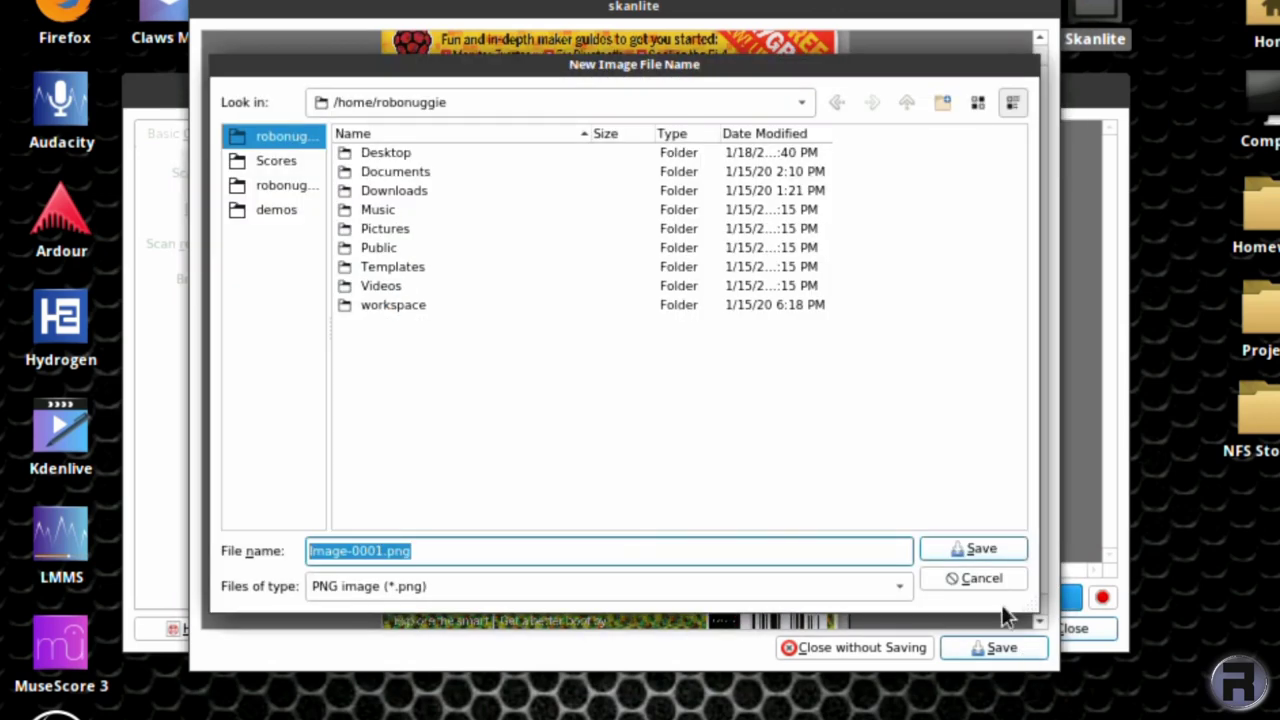
{"action": "left_click", "coordinate": [368, 153]}
{"action": "double_click", "coordinate": [368, 153]}
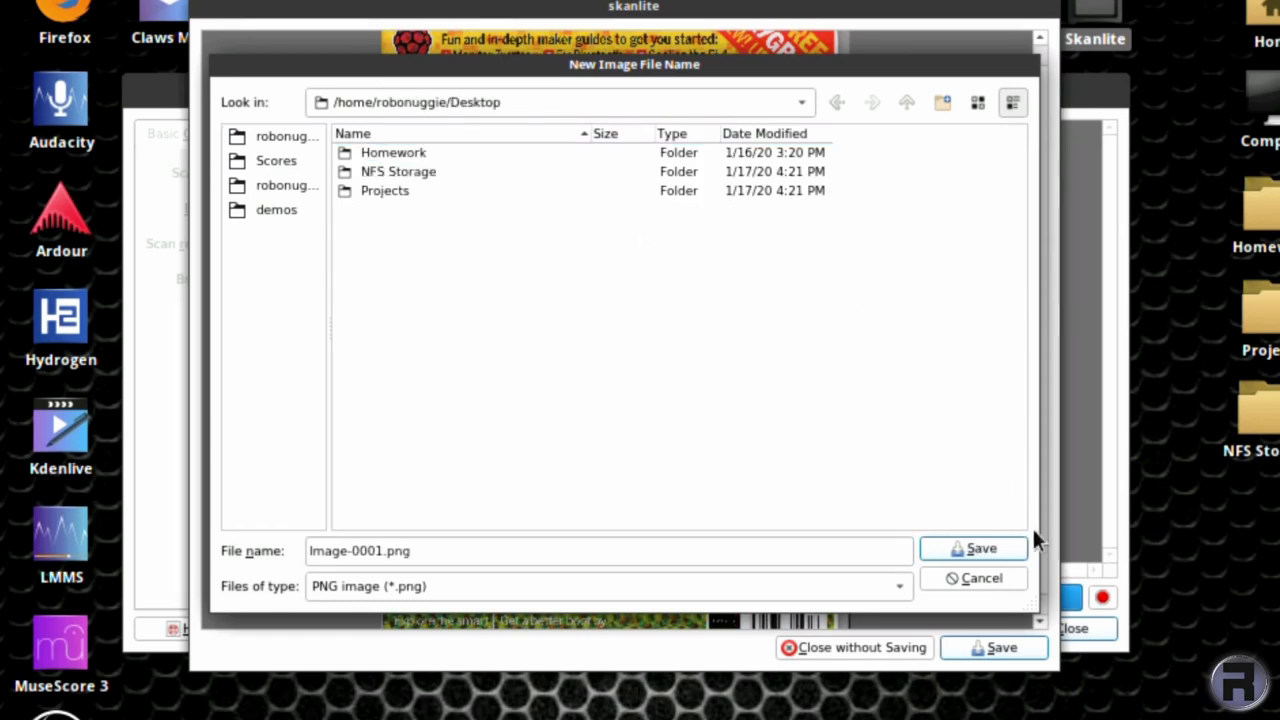
{"action": "left_click", "coordinate": [967, 552]}
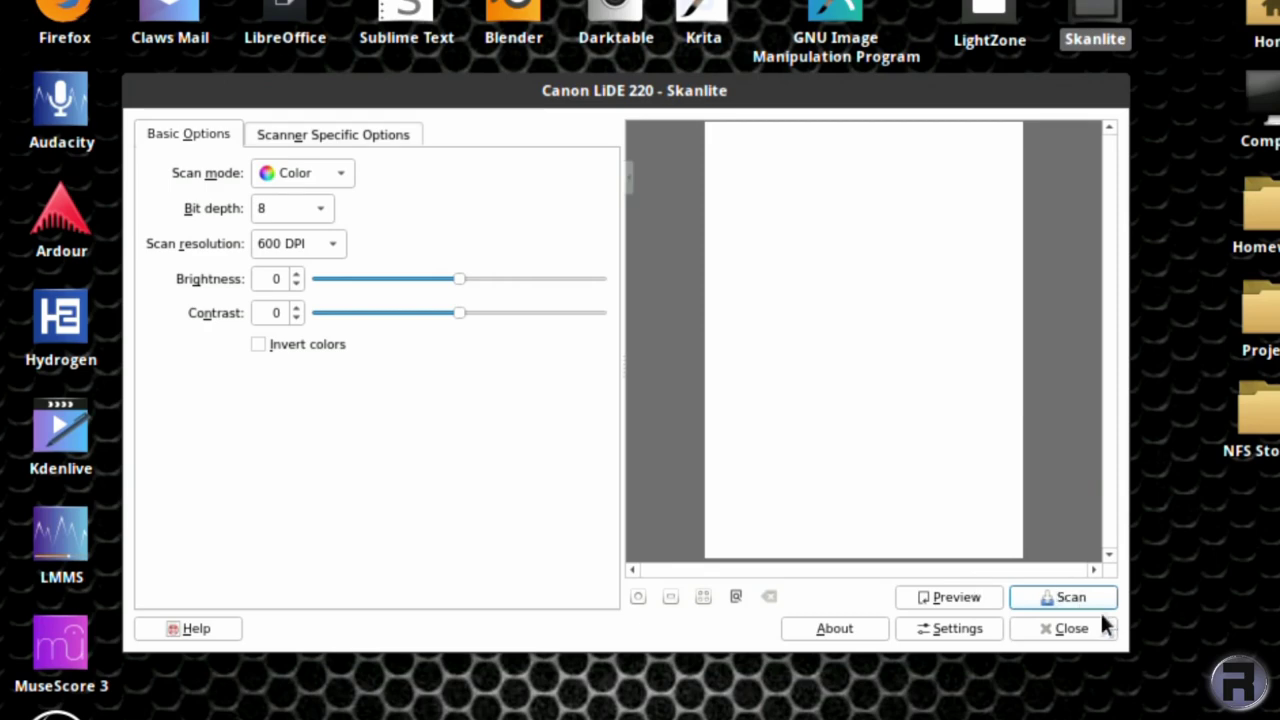
{"action": "left_click", "coordinate": [1068, 632]}
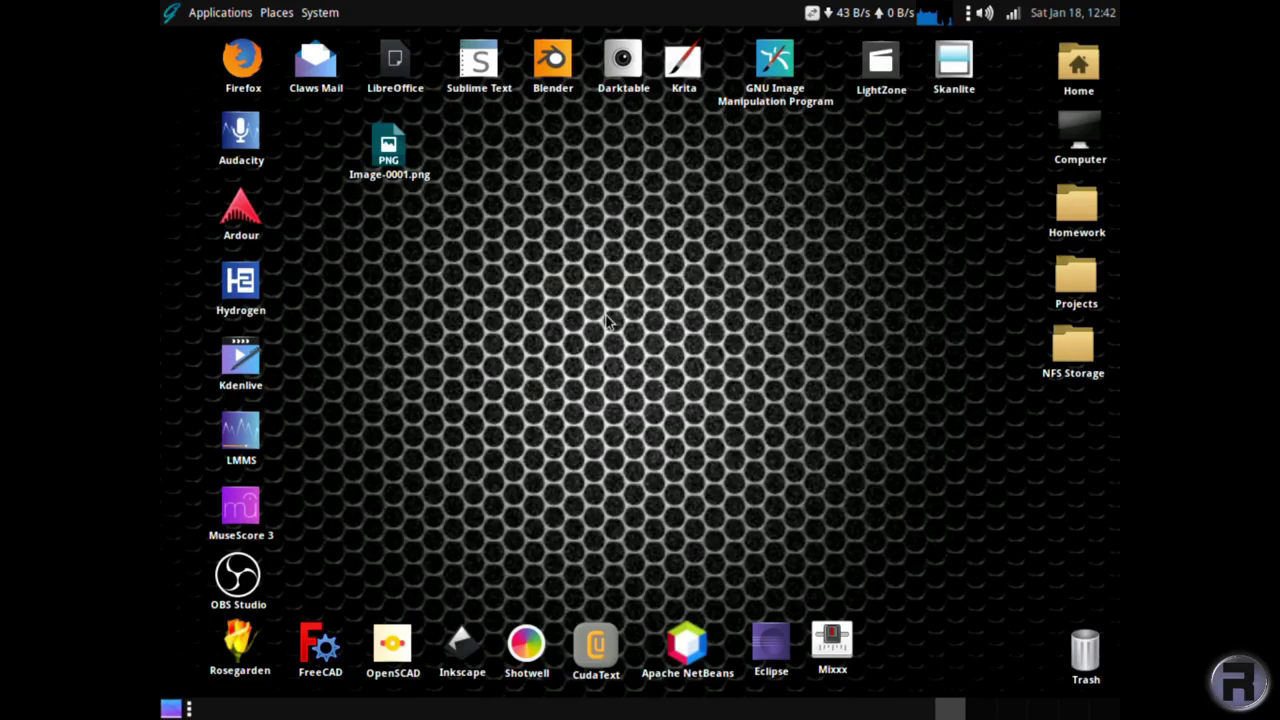
{"action": "right_click", "coordinate": [388, 147]}
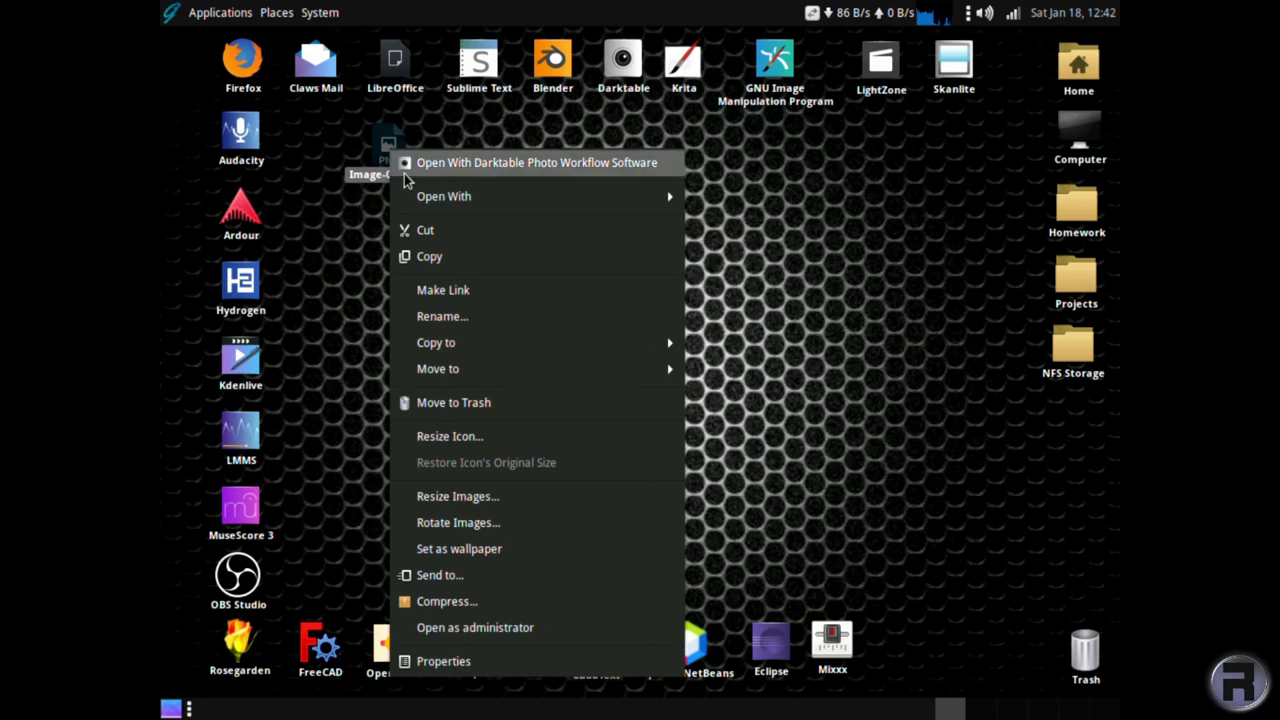
{"action": "mouse_move", "coordinate": [408, 196]}
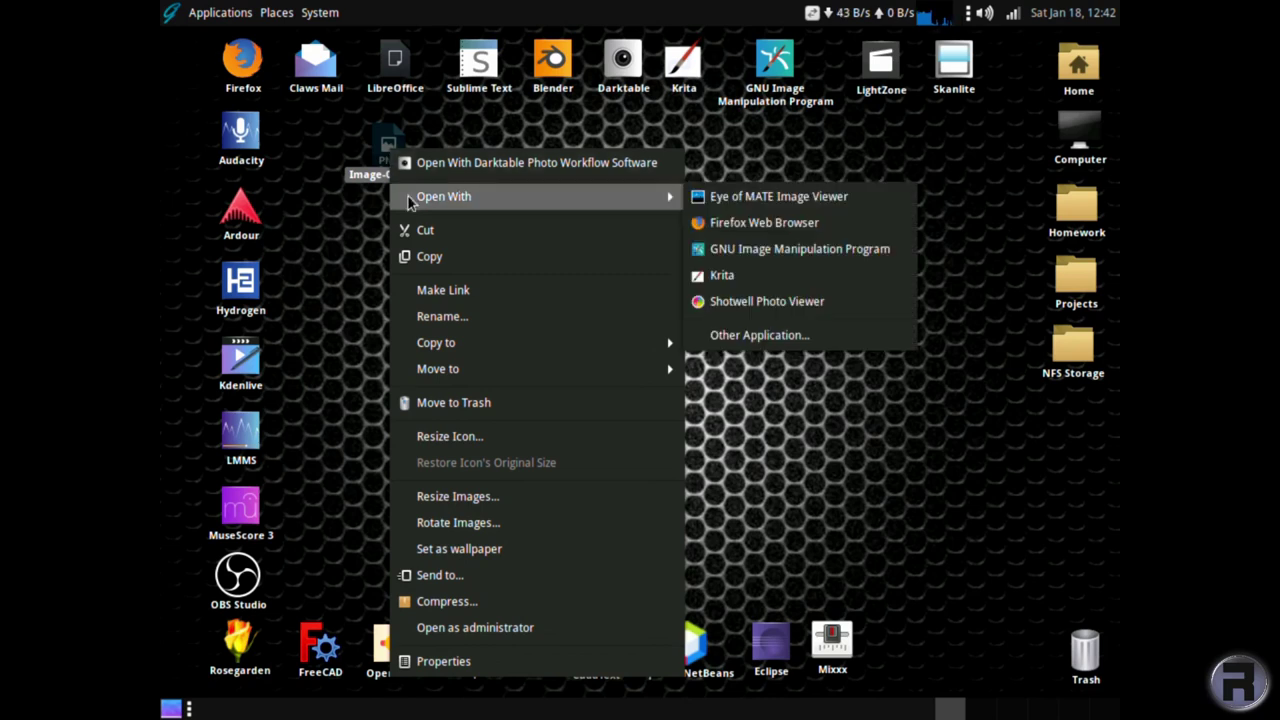
{"action": "left_click", "coordinate": [700, 249]}
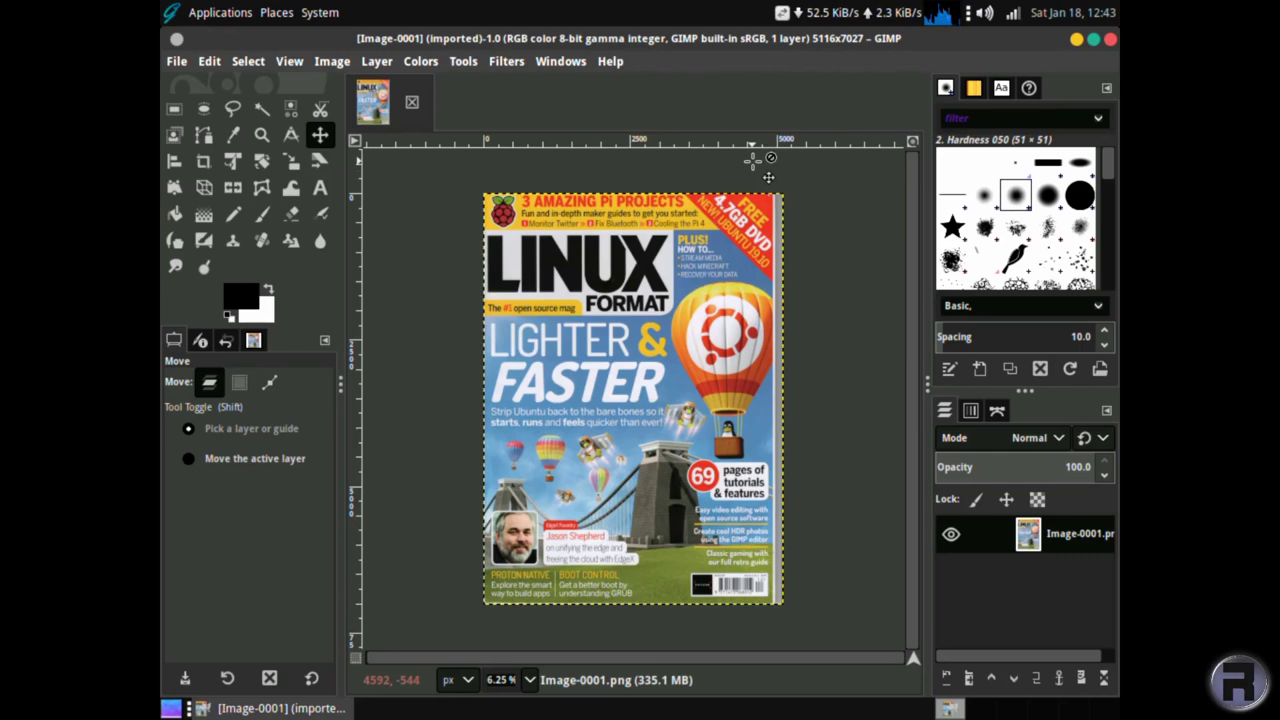
{"action": "left_click", "coordinate": [1110, 39]}
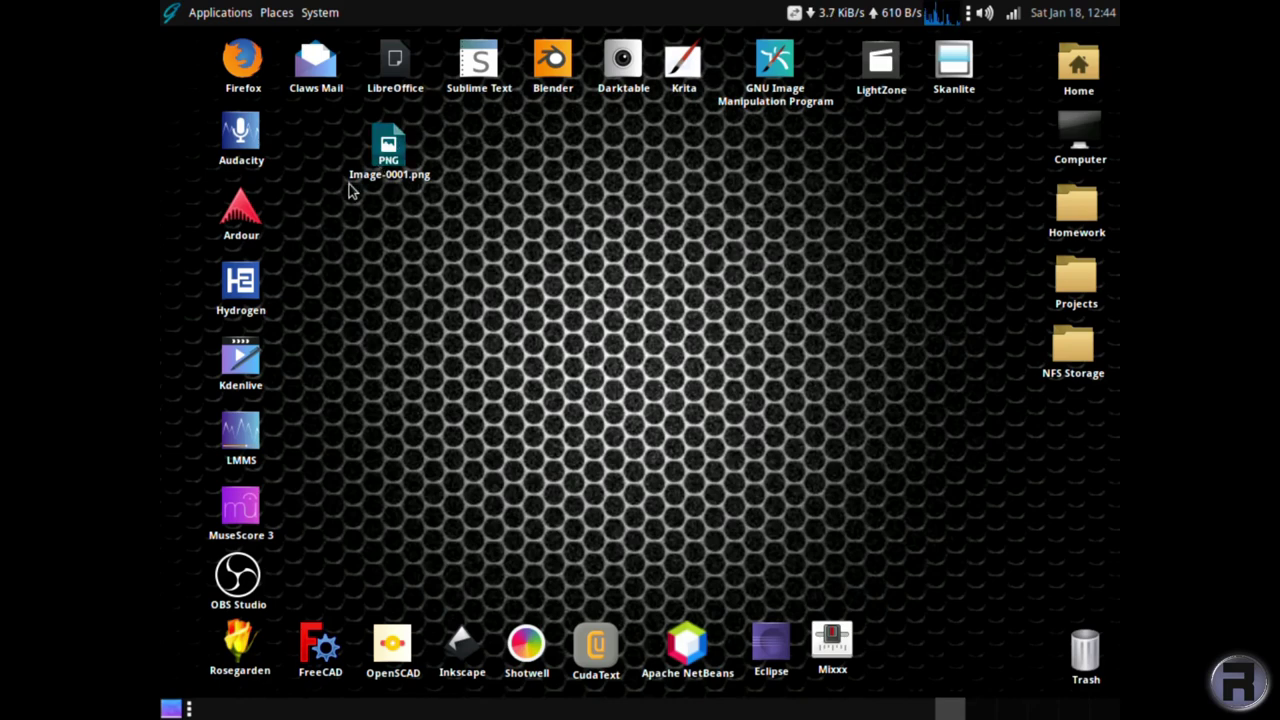
{"action": "double_click", "coordinate": [241, 140]}
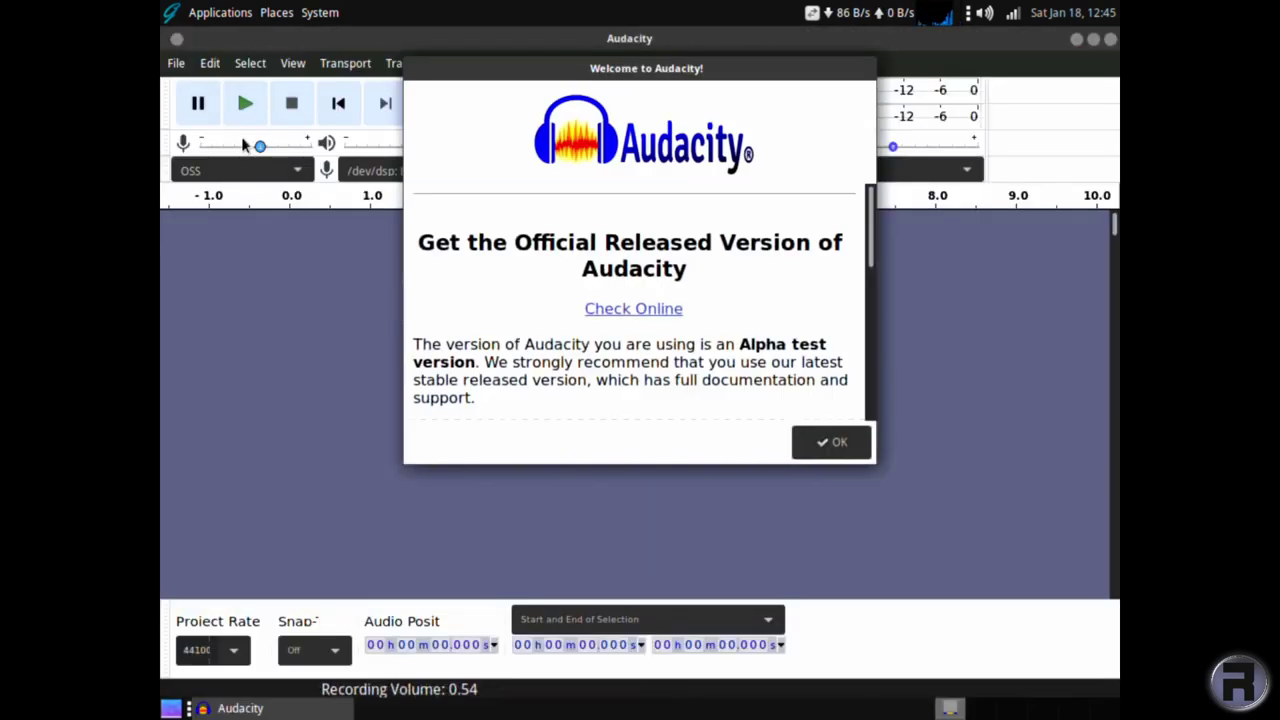
{"action": "left_click", "coordinate": [840, 443]}
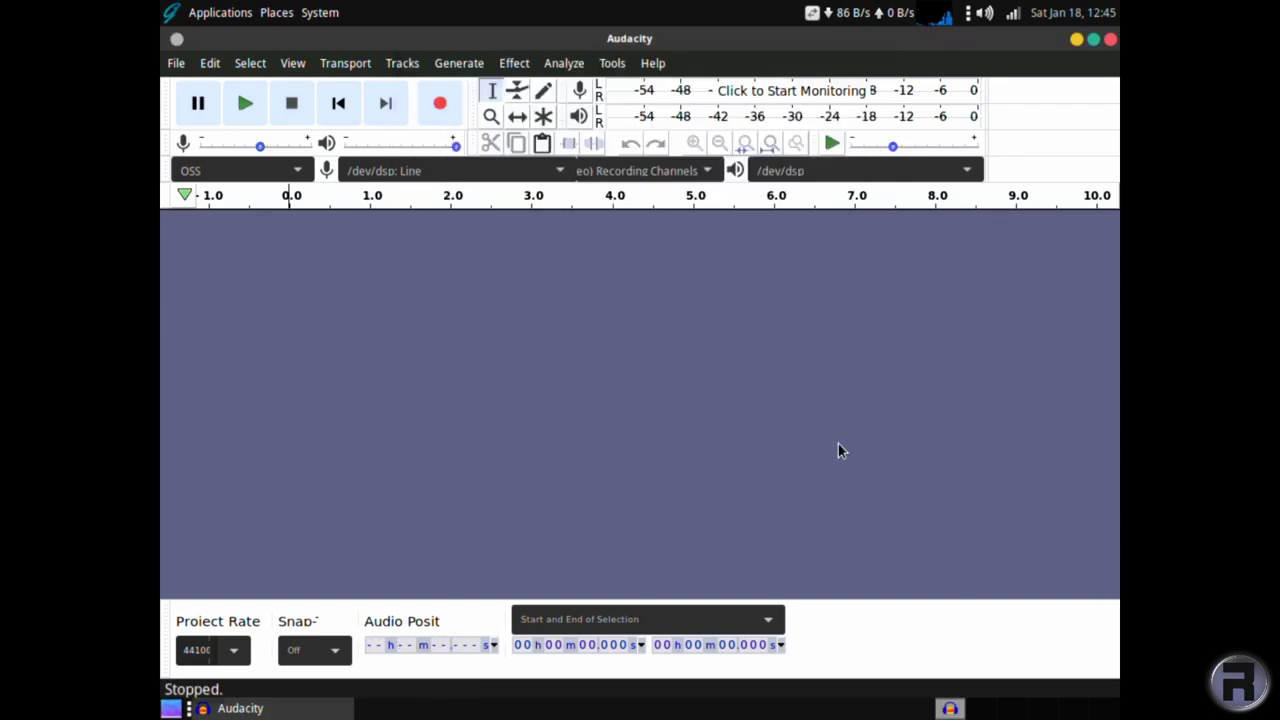
{"action": "left_click", "coordinate": [439, 108]}
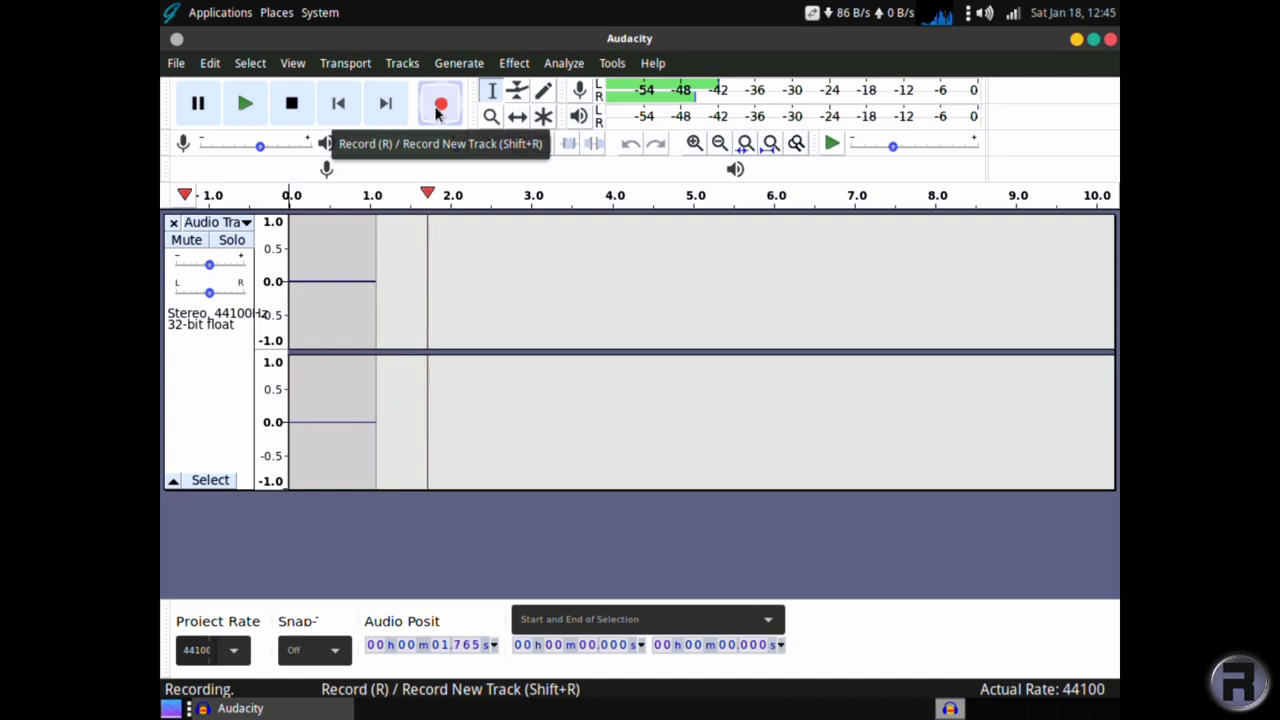
{"action": "left_click", "coordinate": [297, 112]}
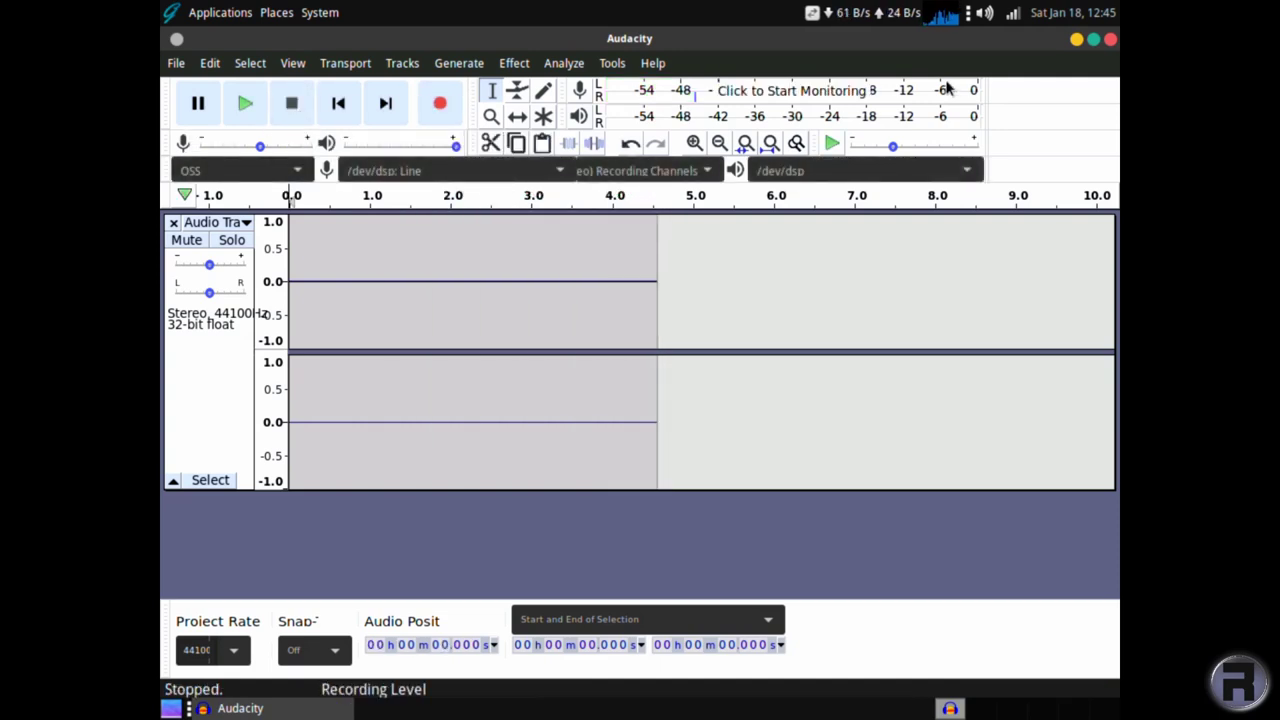
{"action": "left_click", "coordinate": [652, 62]}
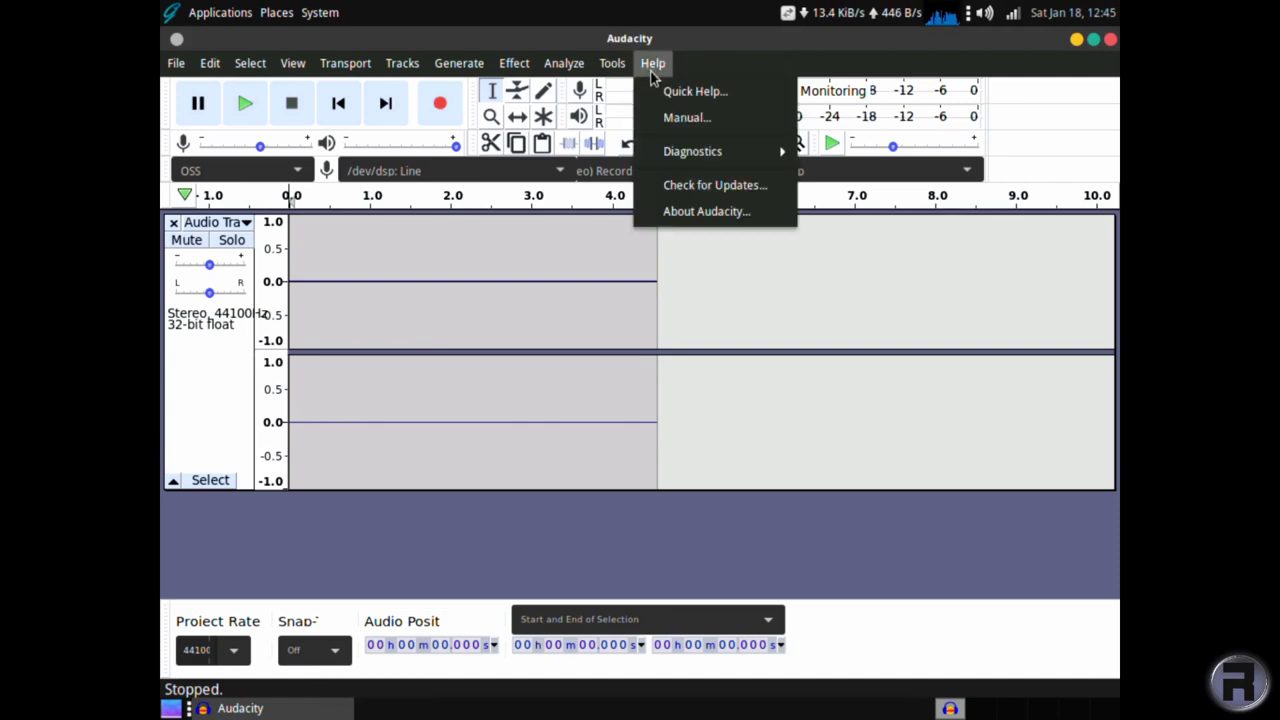
{"action": "left_click", "coordinate": [690, 210]}
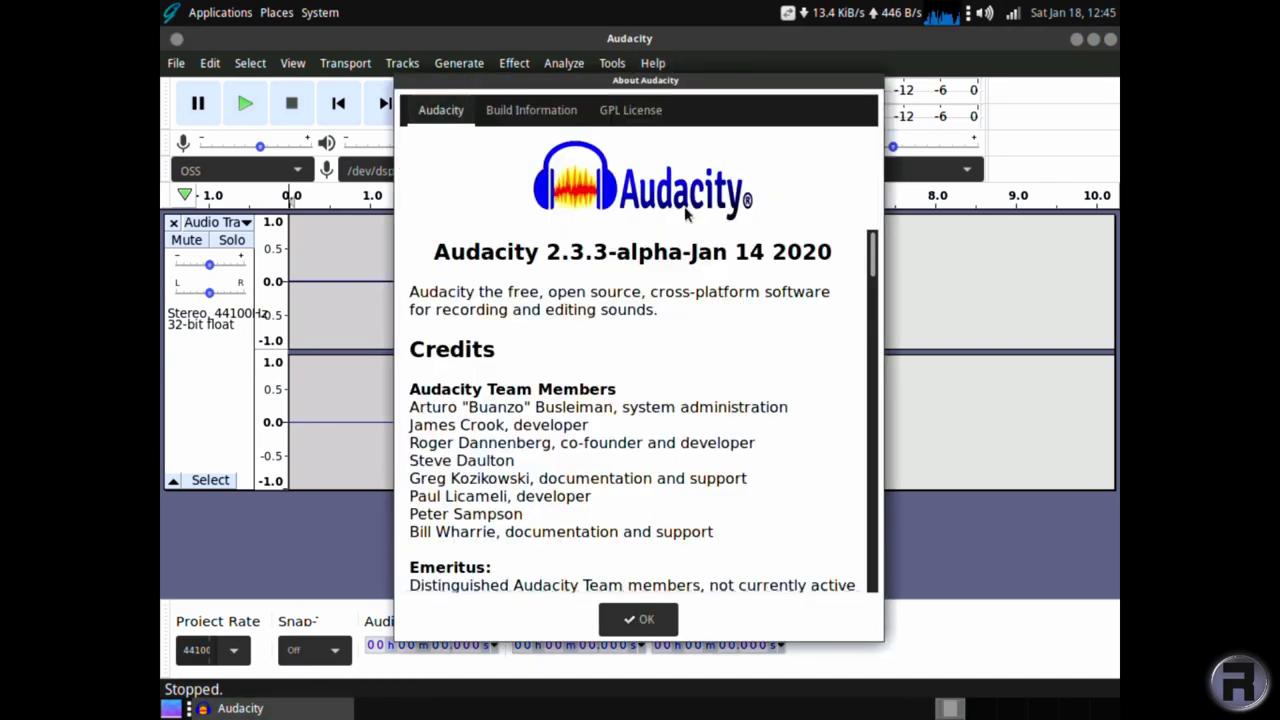
{"action": "left_click", "coordinate": [612, 112]}
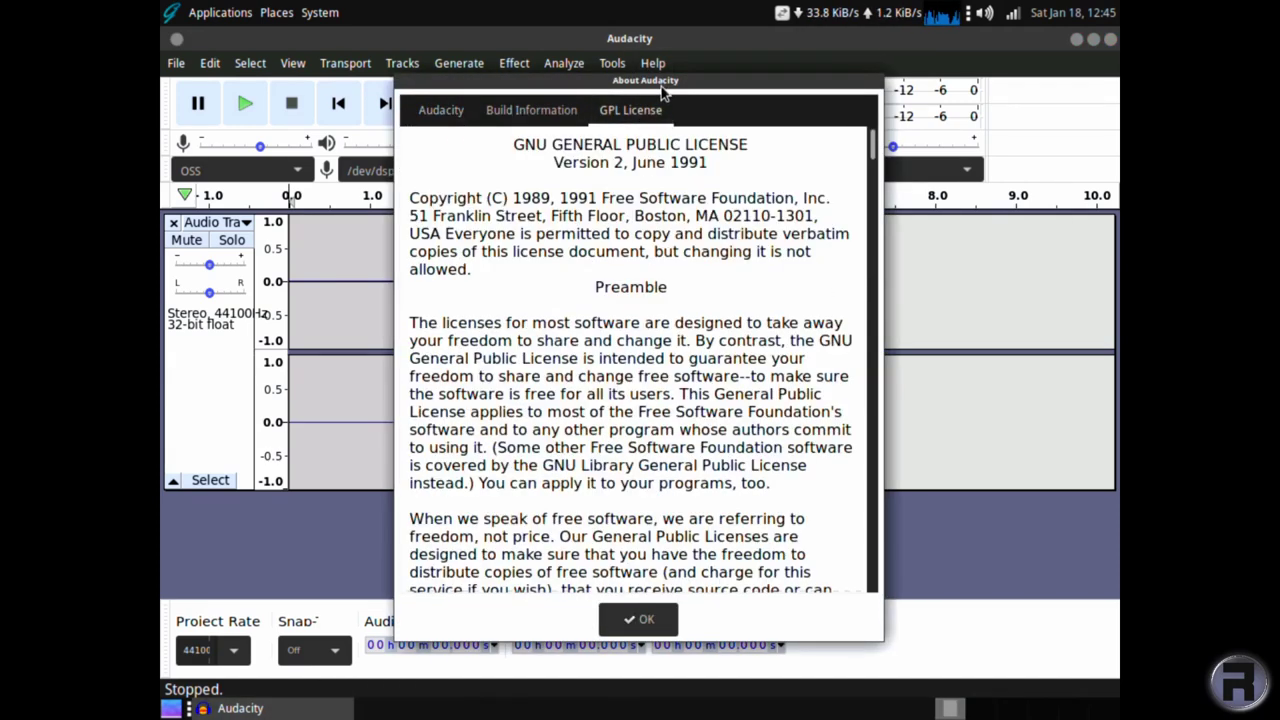
{"action": "left_click", "coordinate": [441, 112]}
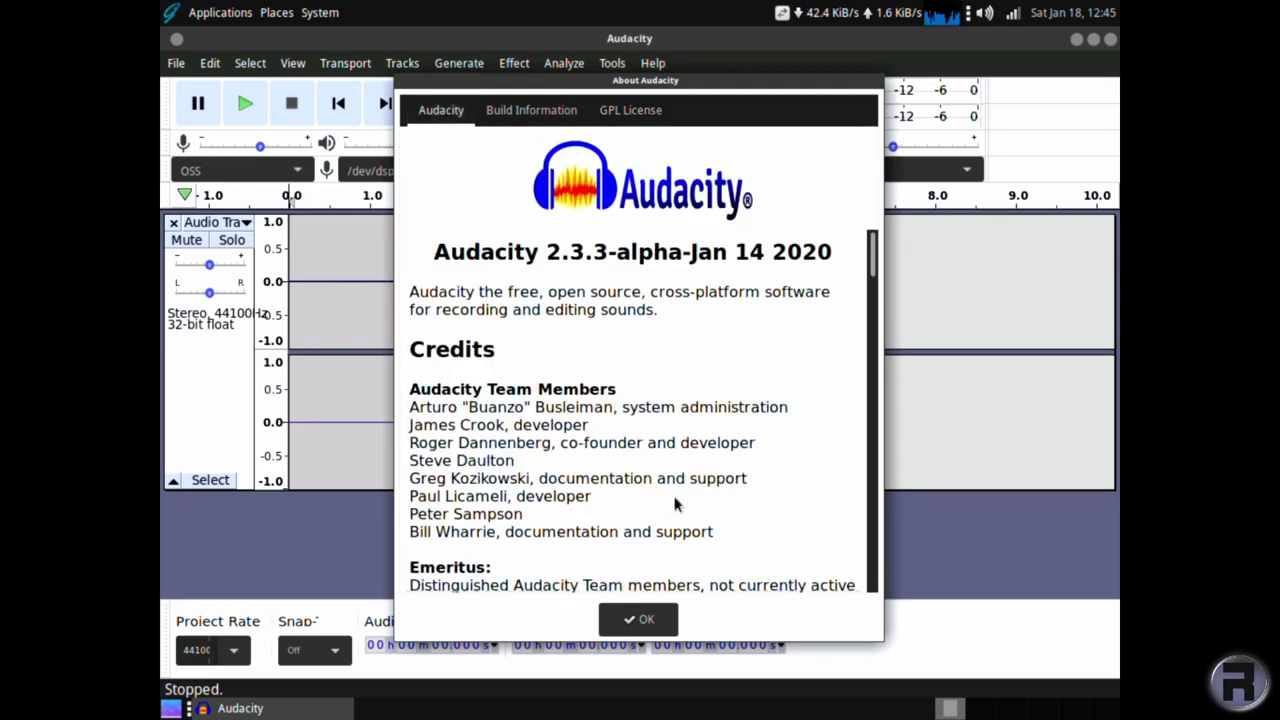
{"action": "left_click", "coordinate": [643, 619]}
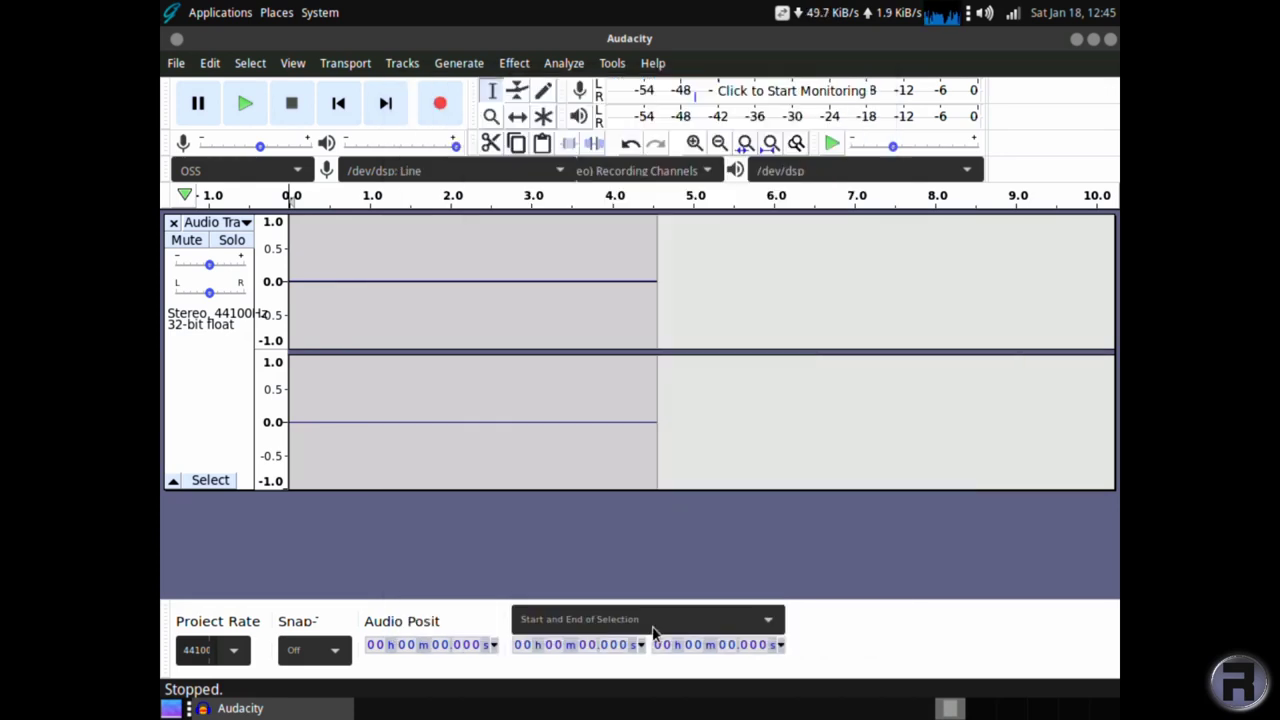
{"action": "left_click", "coordinate": [1110, 38]}
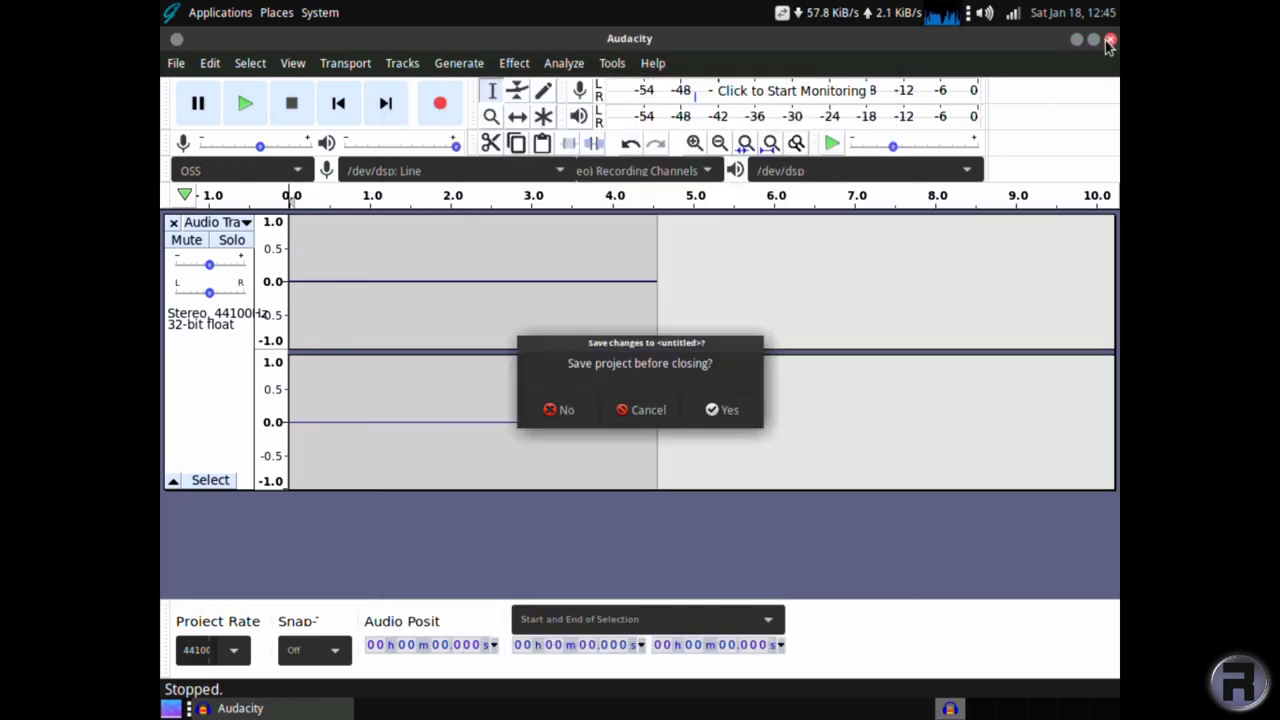
{"action": "left_click", "coordinate": [564, 418]}
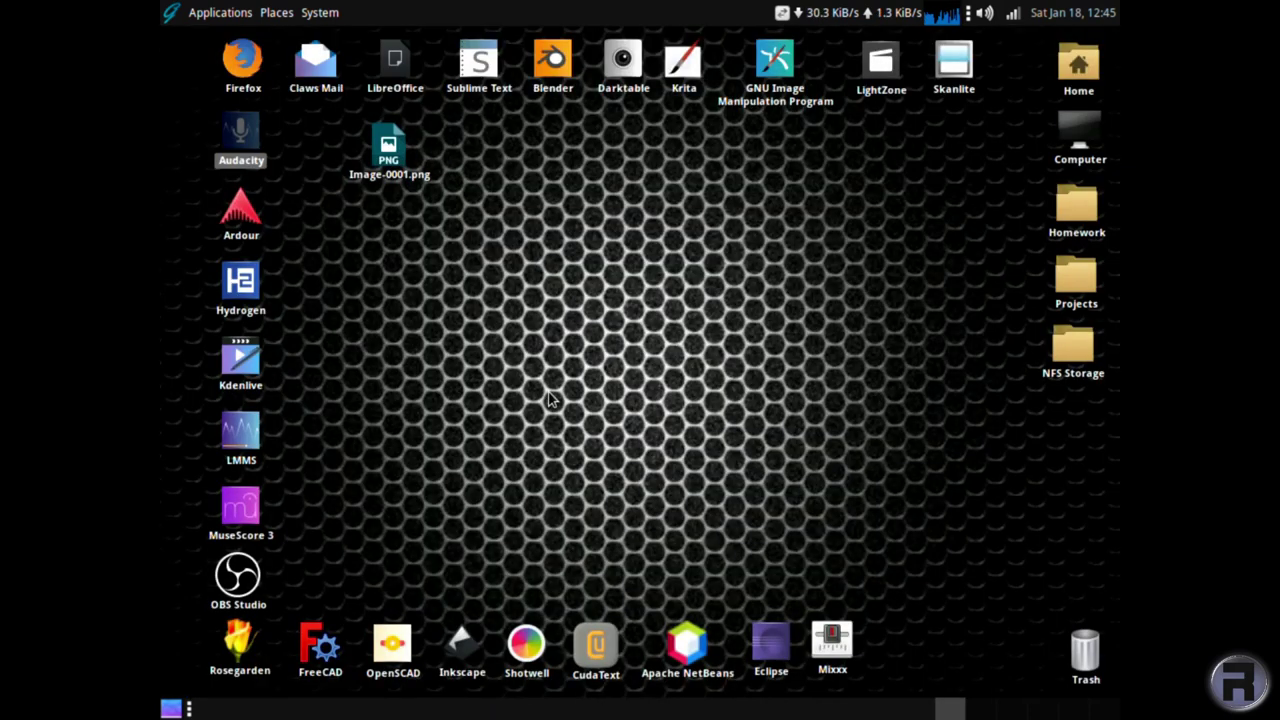
{"action": "left_click", "coordinate": [239, 211]}
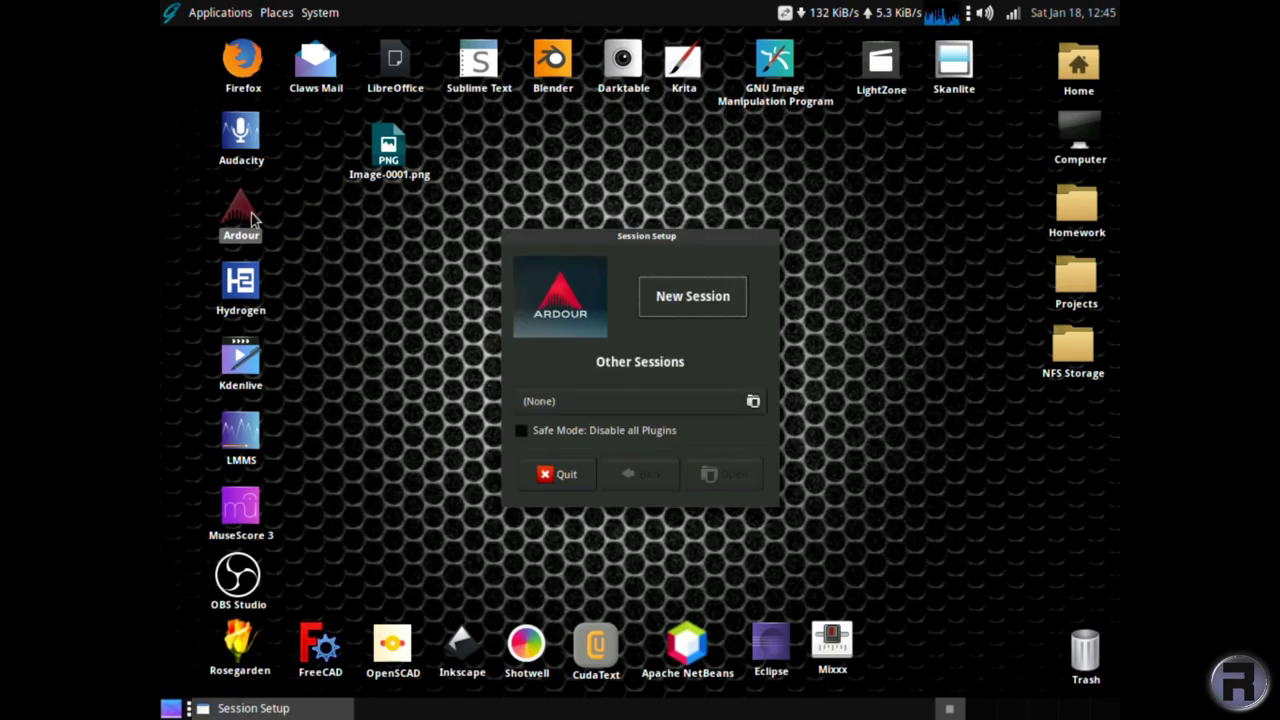
{"action": "left_click", "coordinate": [664, 401]}
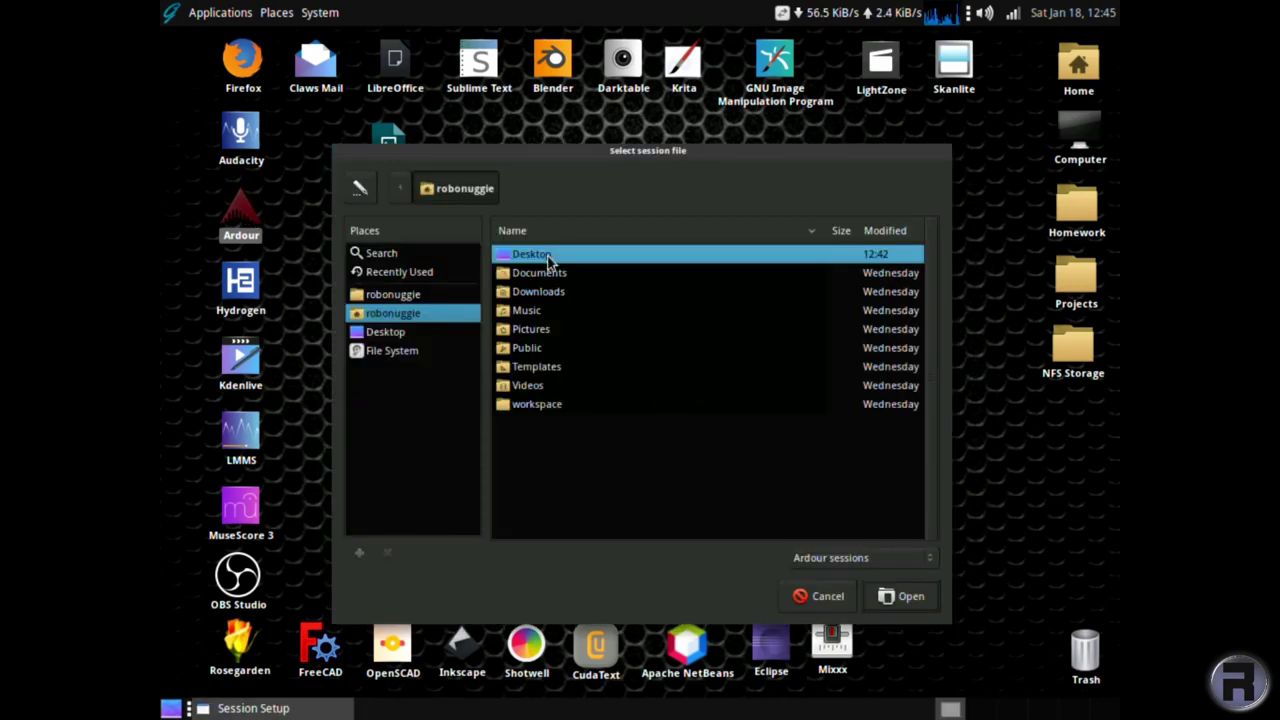
{"action": "left_click", "coordinate": [824, 584]}
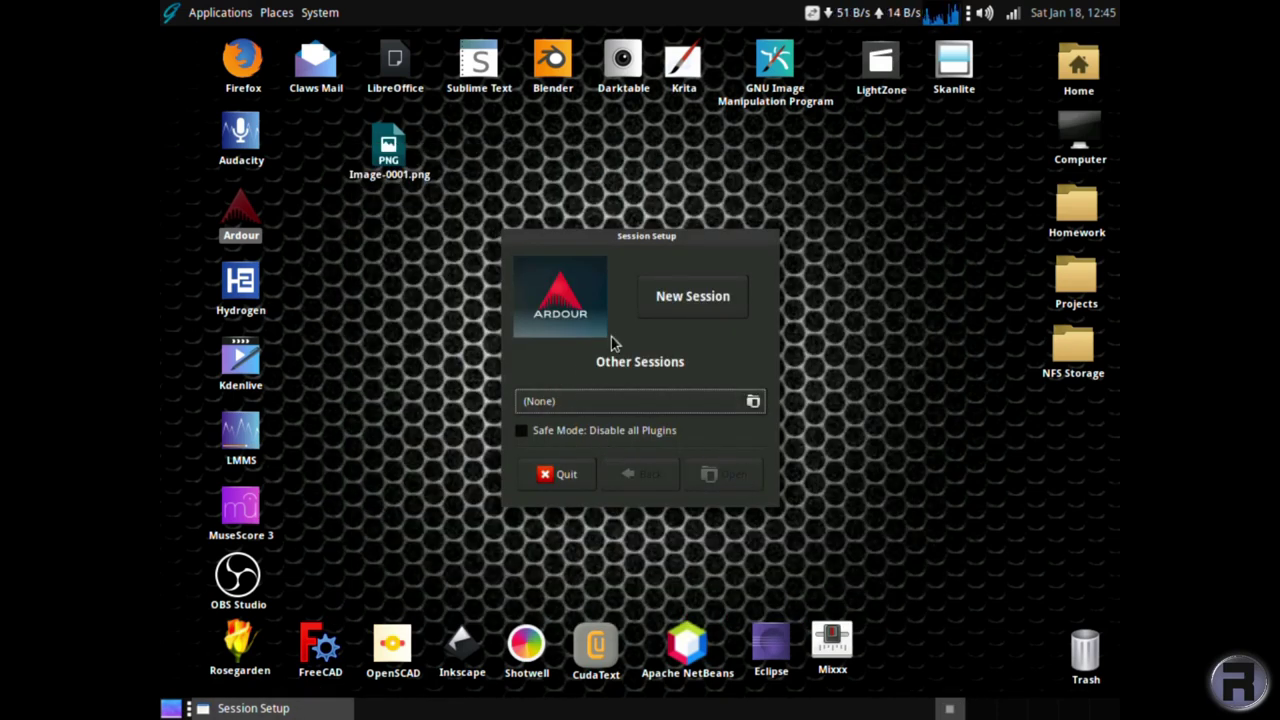
{"action": "left_click", "coordinate": [672, 297]}
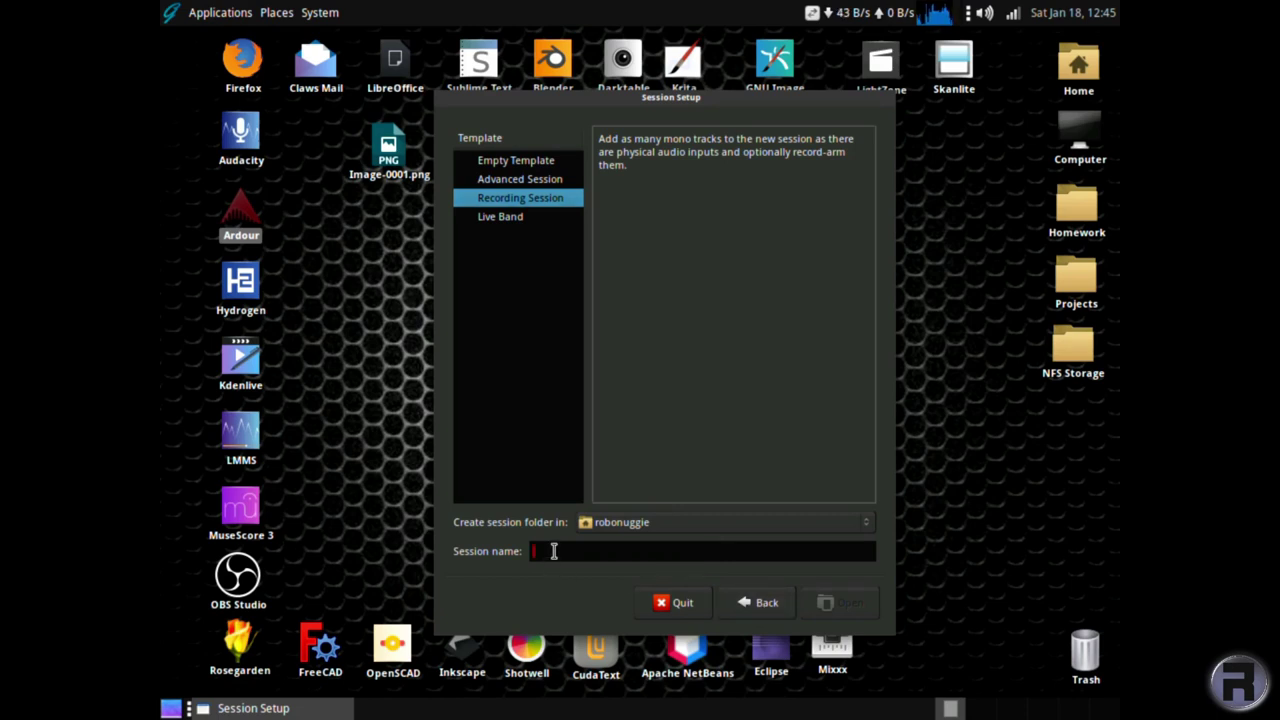
{"action": "type", "text": "test"}
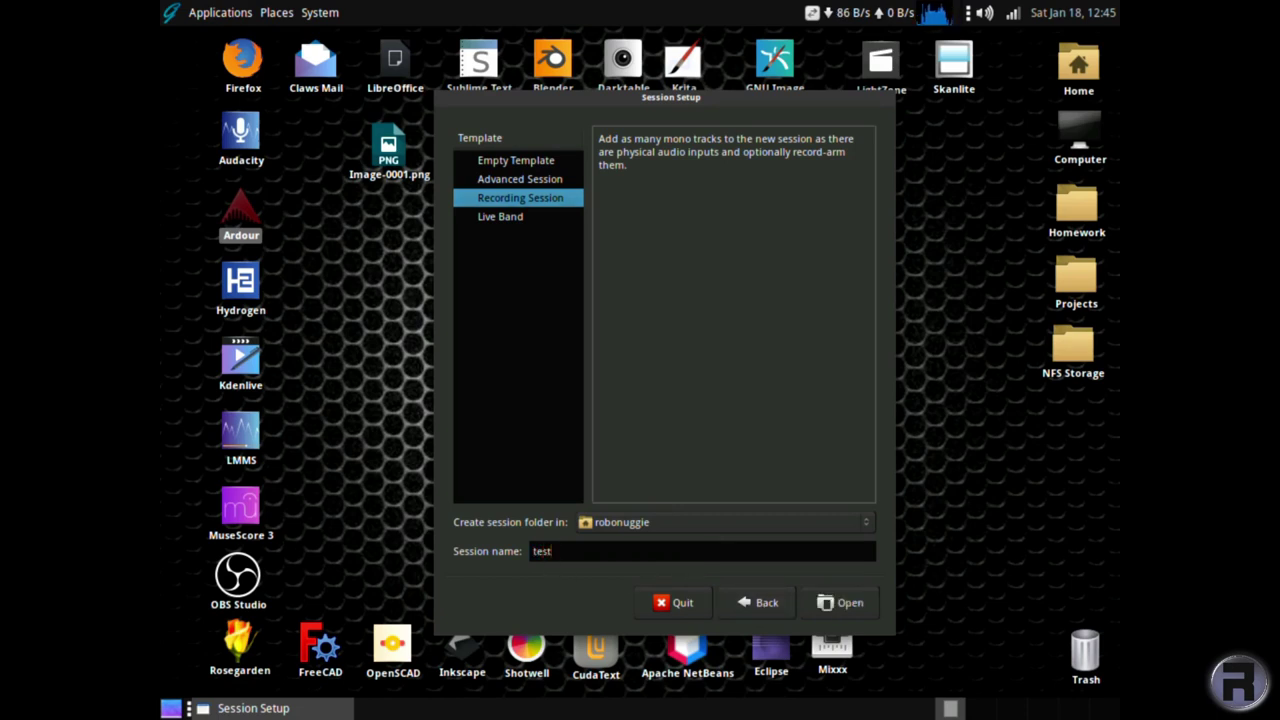
{"action": "left_click", "coordinate": [835, 602]}
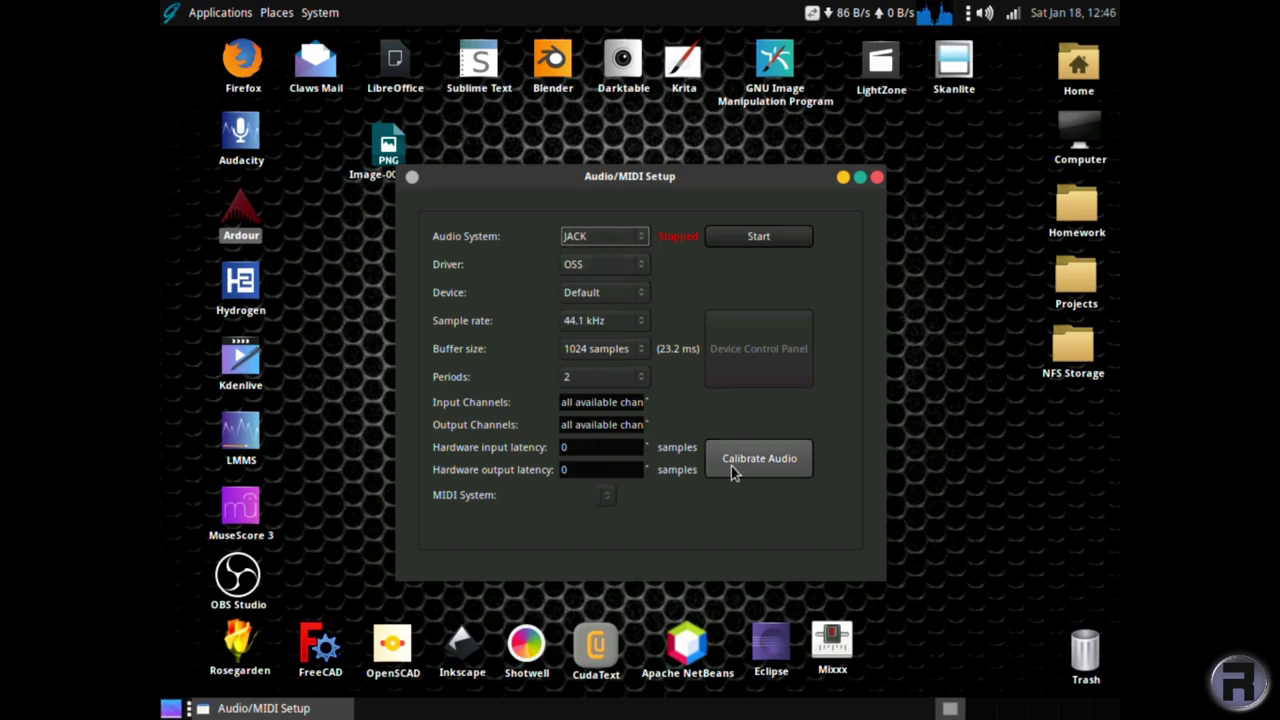
{"action": "left_click", "coordinate": [755, 233]}
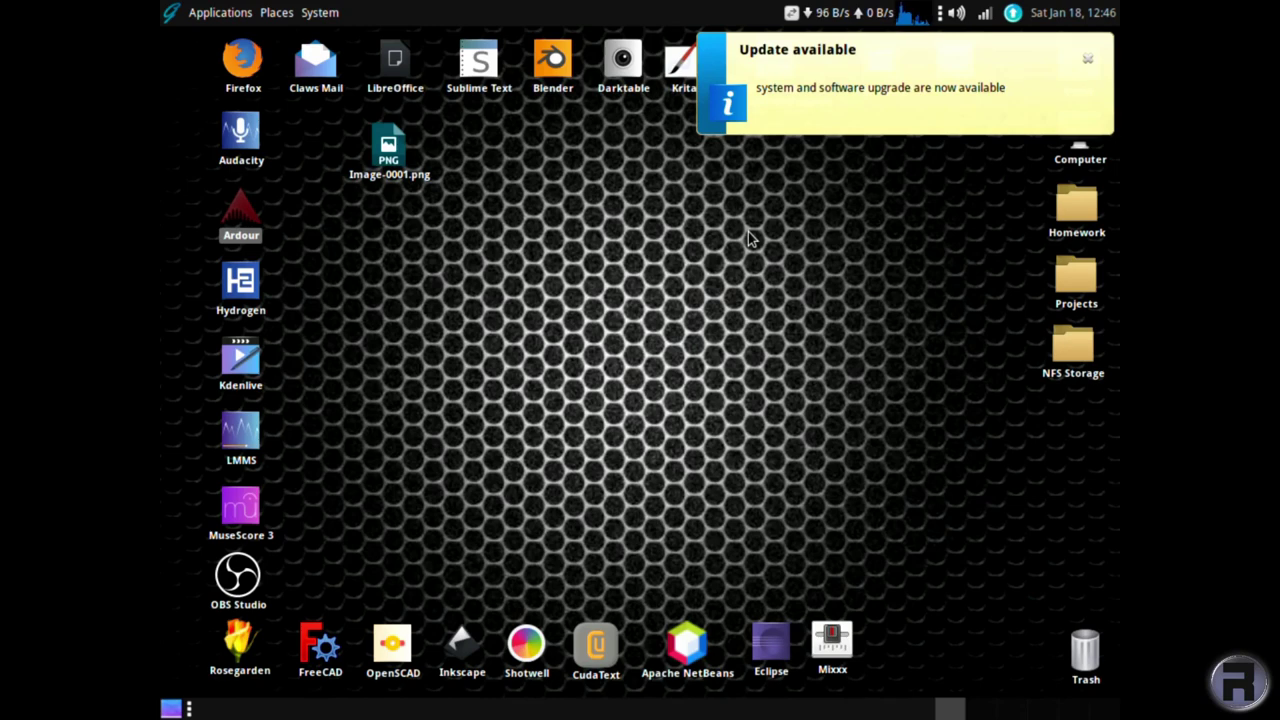
{"action": "left_click", "coordinate": [1088, 62]}
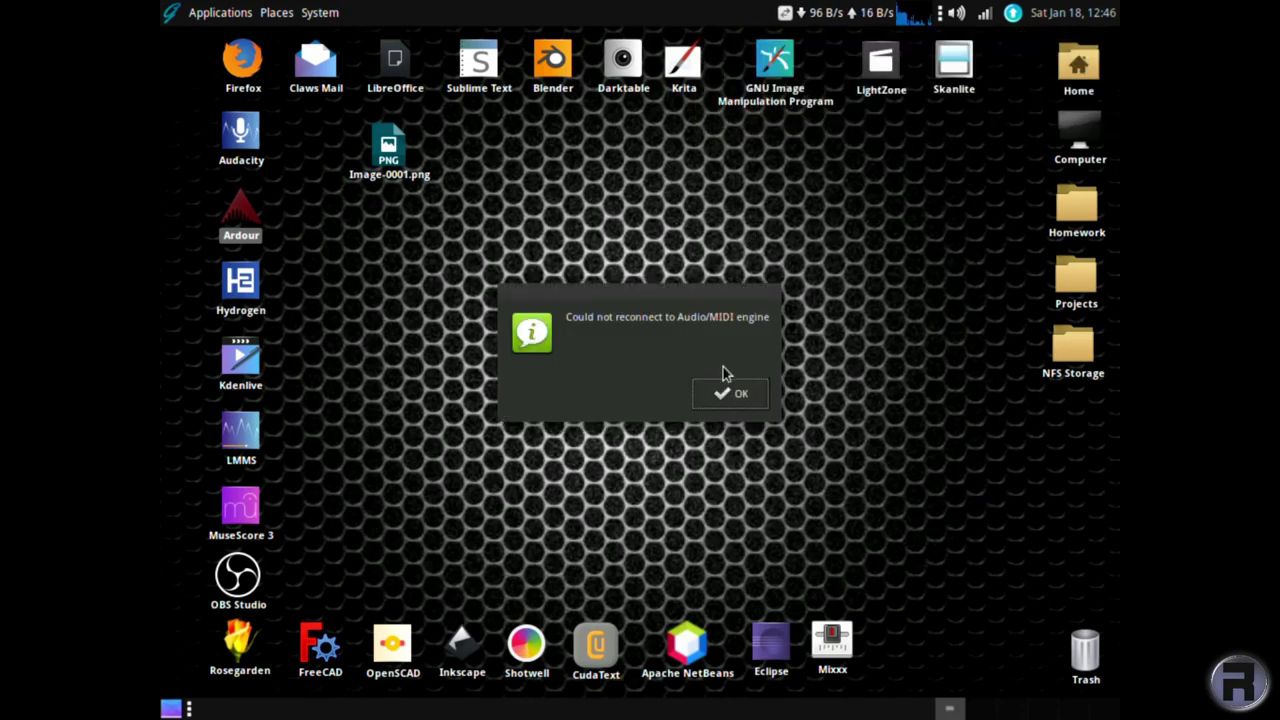
{"action": "left_click", "coordinate": [755, 400]}
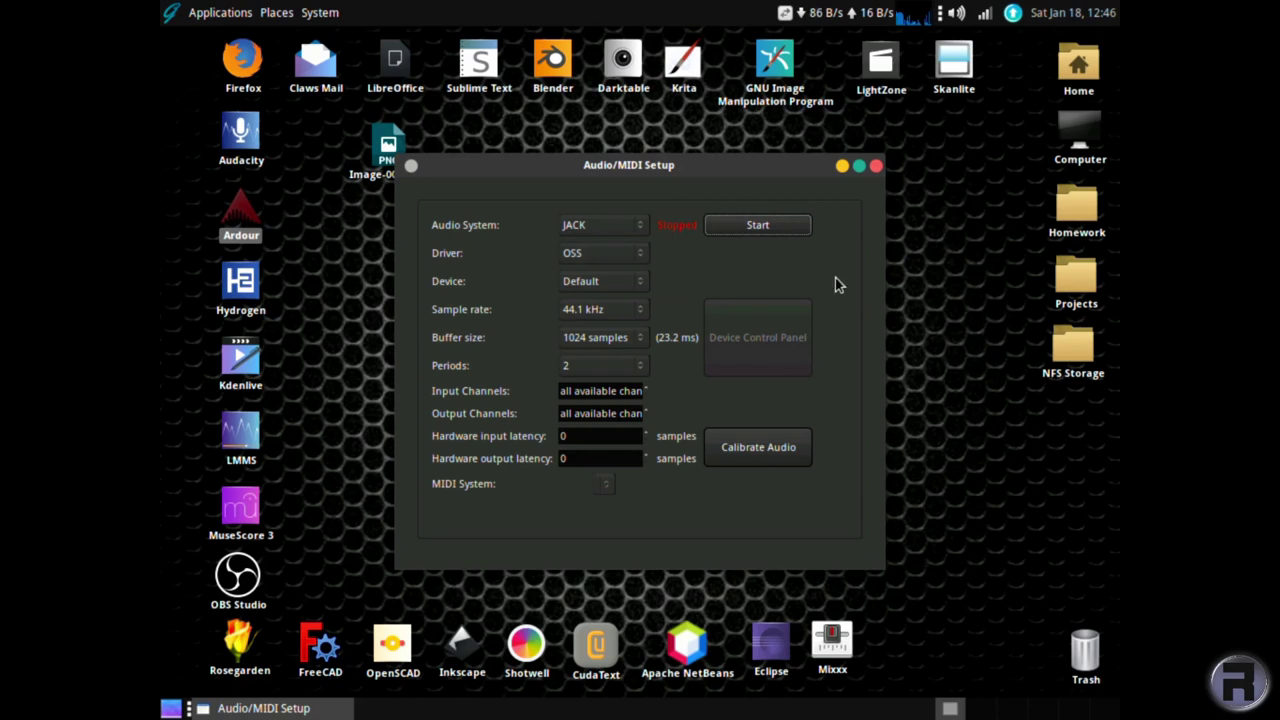
{"action": "left_click", "coordinate": [876, 165]}
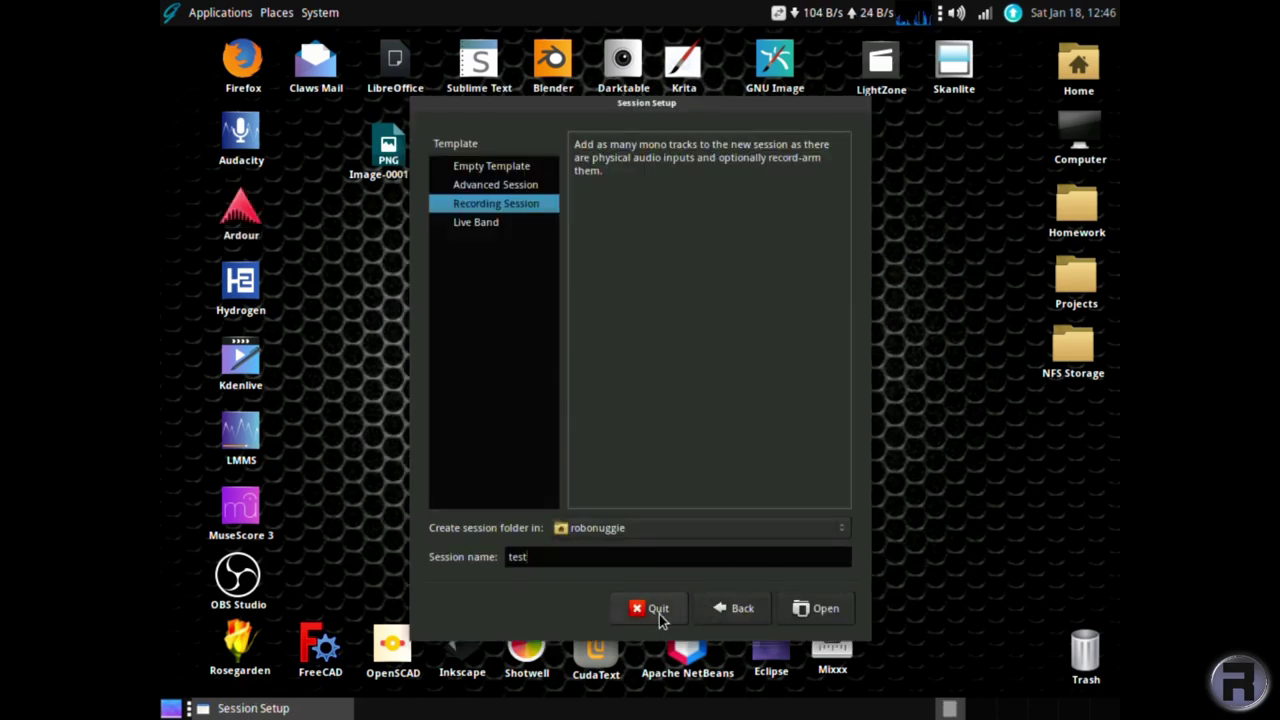
{"action": "left_click", "coordinate": [658, 610]}
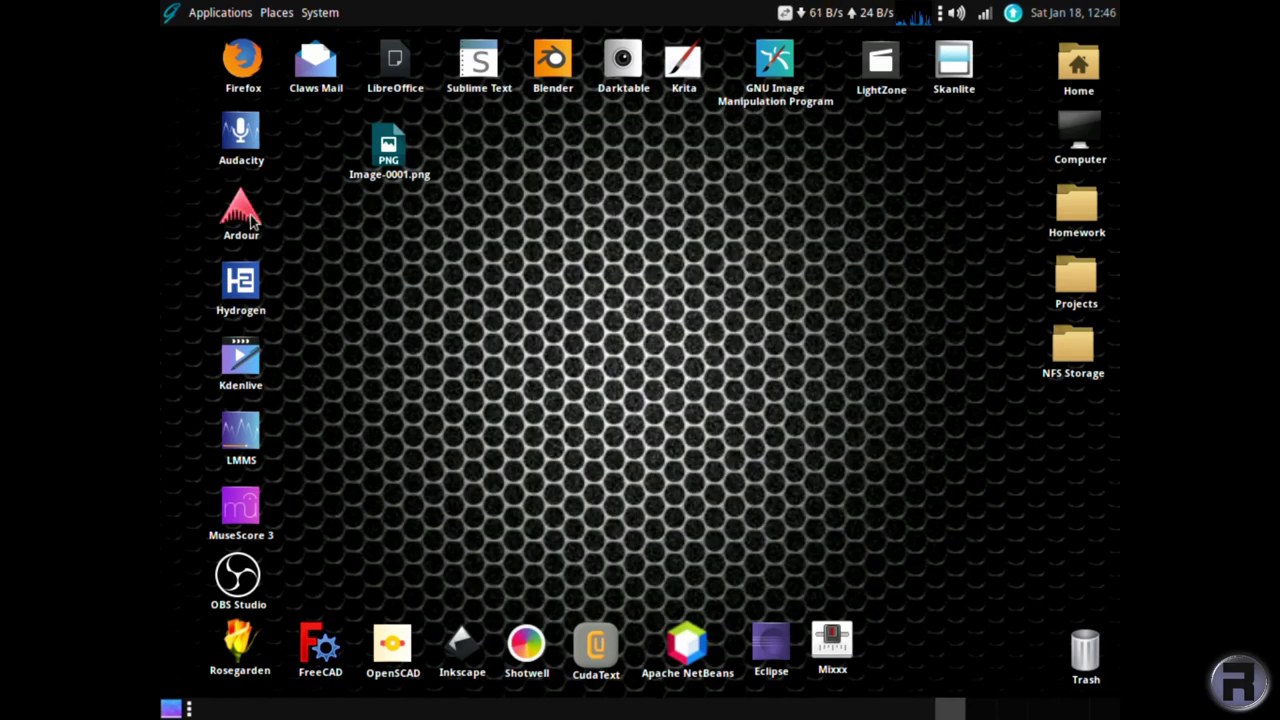
{"action": "double_click", "coordinate": [239, 284]}
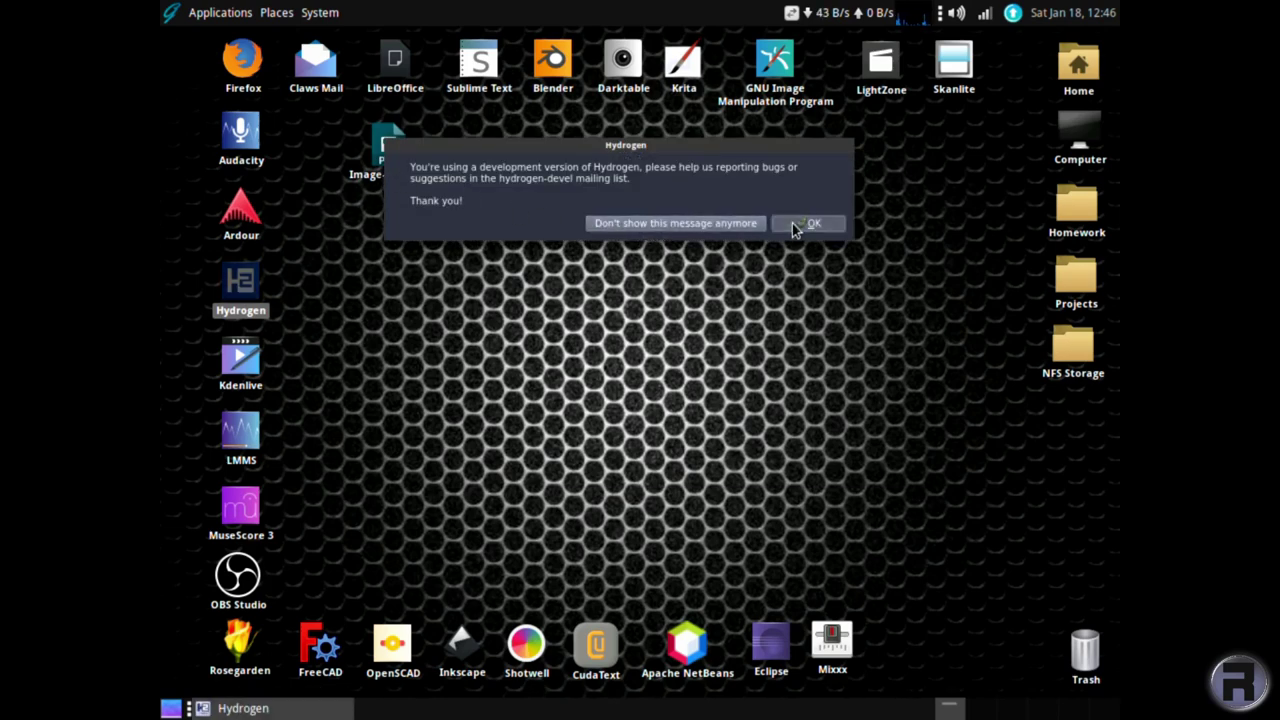
{"action": "left_click", "coordinate": [795, 224]}
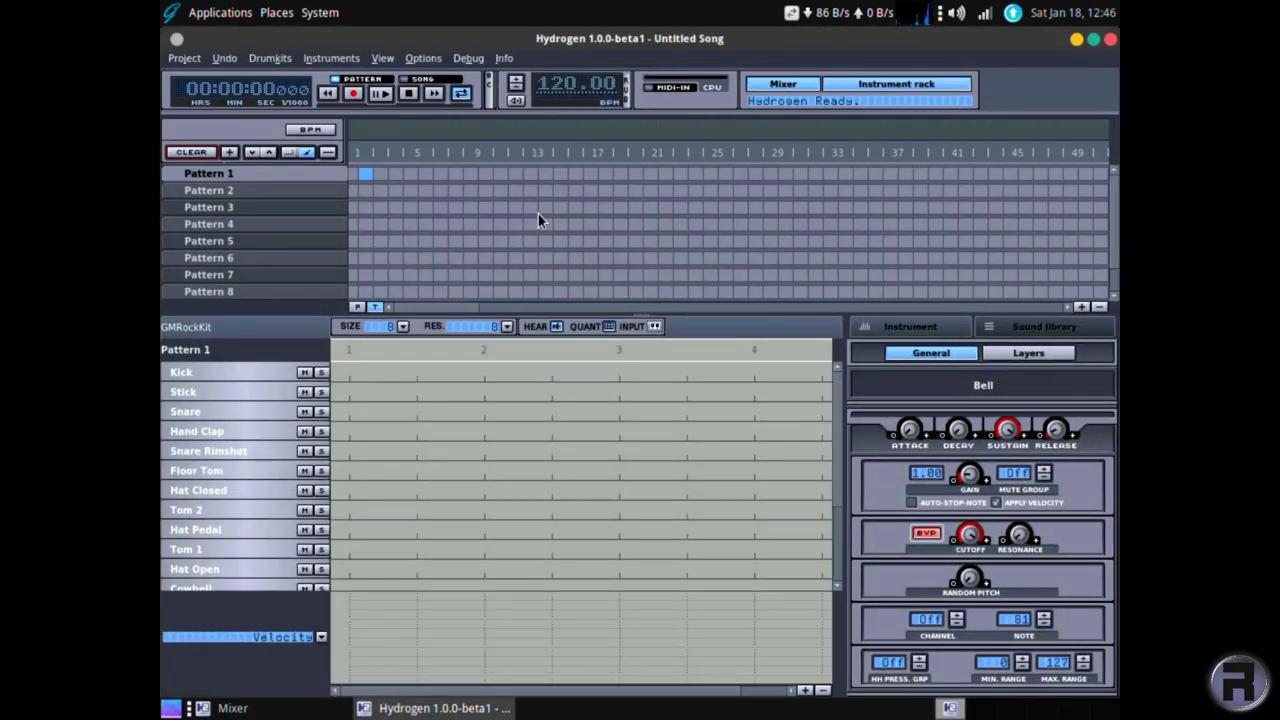
{"action": "left_click", "coordinate": [545, 207]}
{"action": "left_click", "coordinate": [455, 224]}
{"action": "left_click", "coordinate": [620, 258]}
{"action": "left_click", "coordinate": [635, 207]}
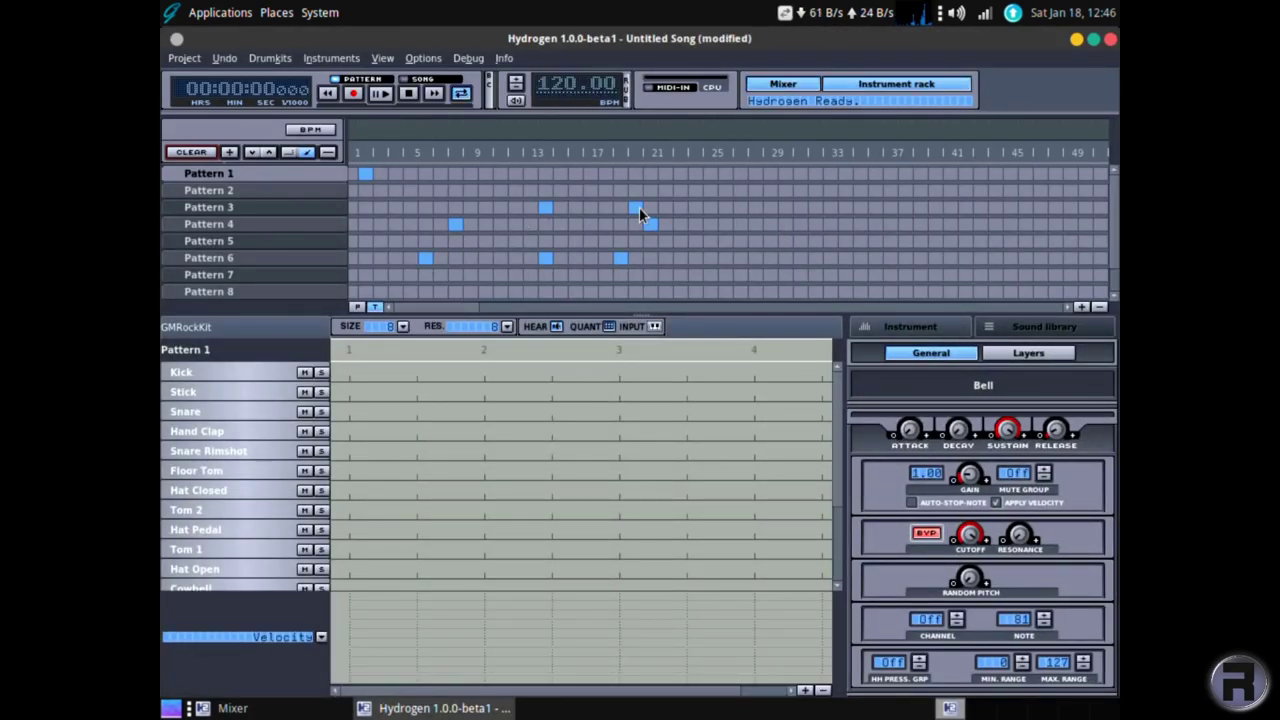
{"action": "left_click", "coordinate": [651, 224]}
{"action": "left_click", "coordinate": [1110, 38]}
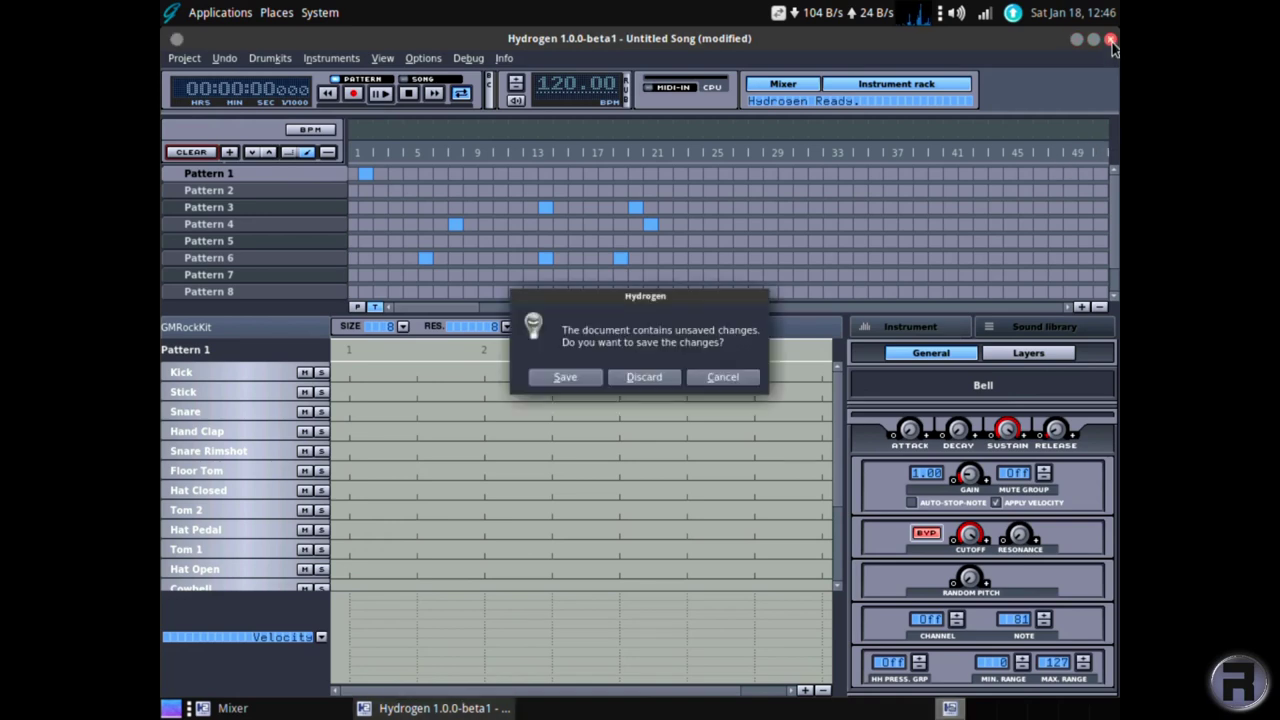
{"action": "left_click", "coordinate": [705, 377]}
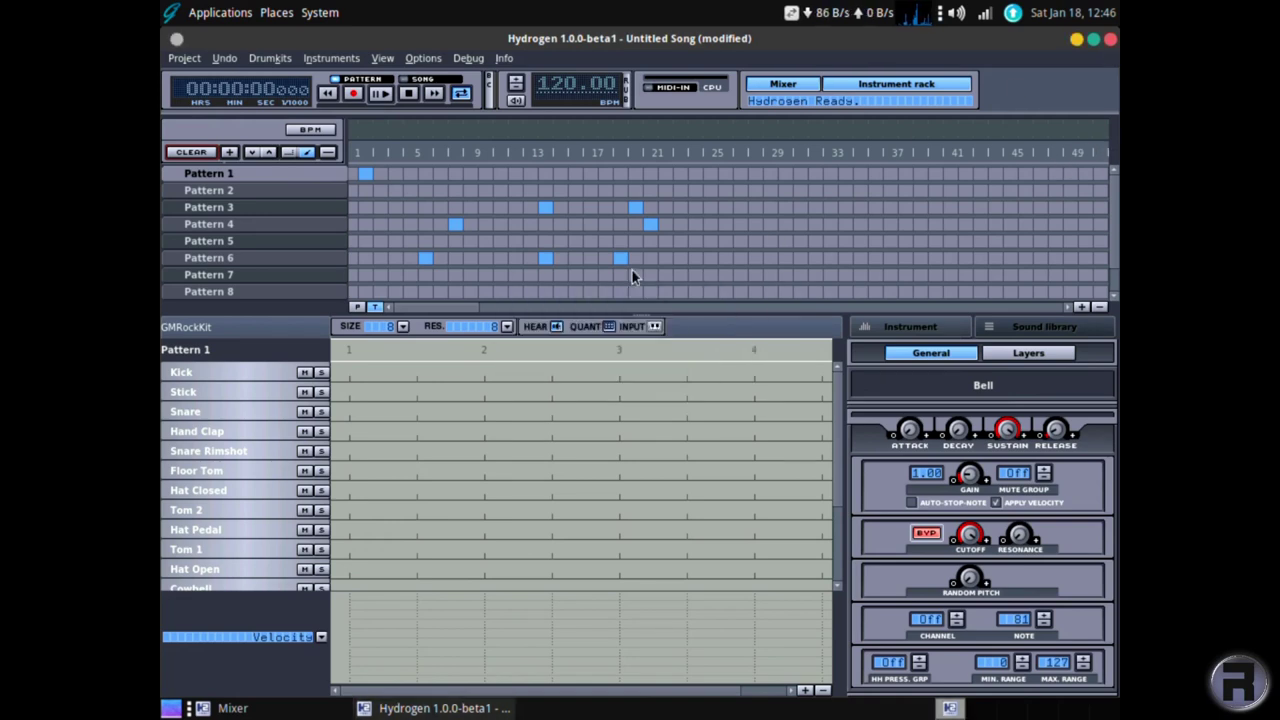
{"action": "mouse_move", "coordinate": [503, 58]}
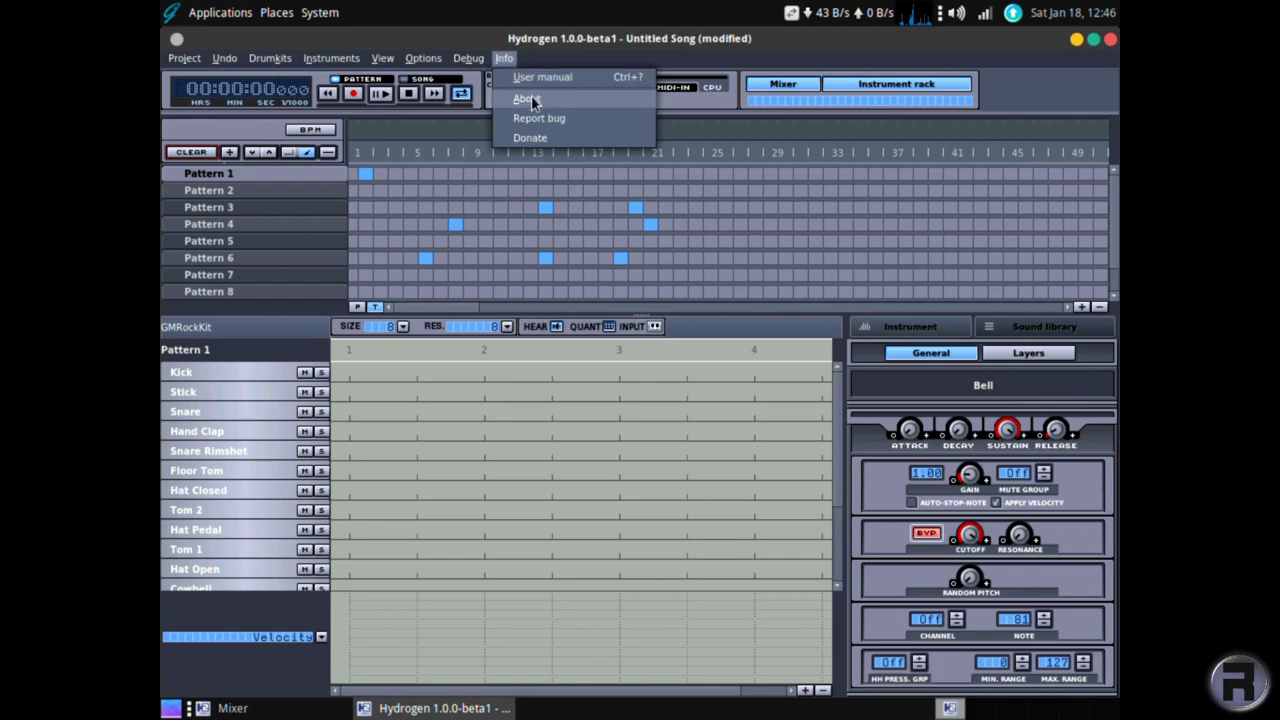
{"action": "left_click", "coordinate": [543, 98]}
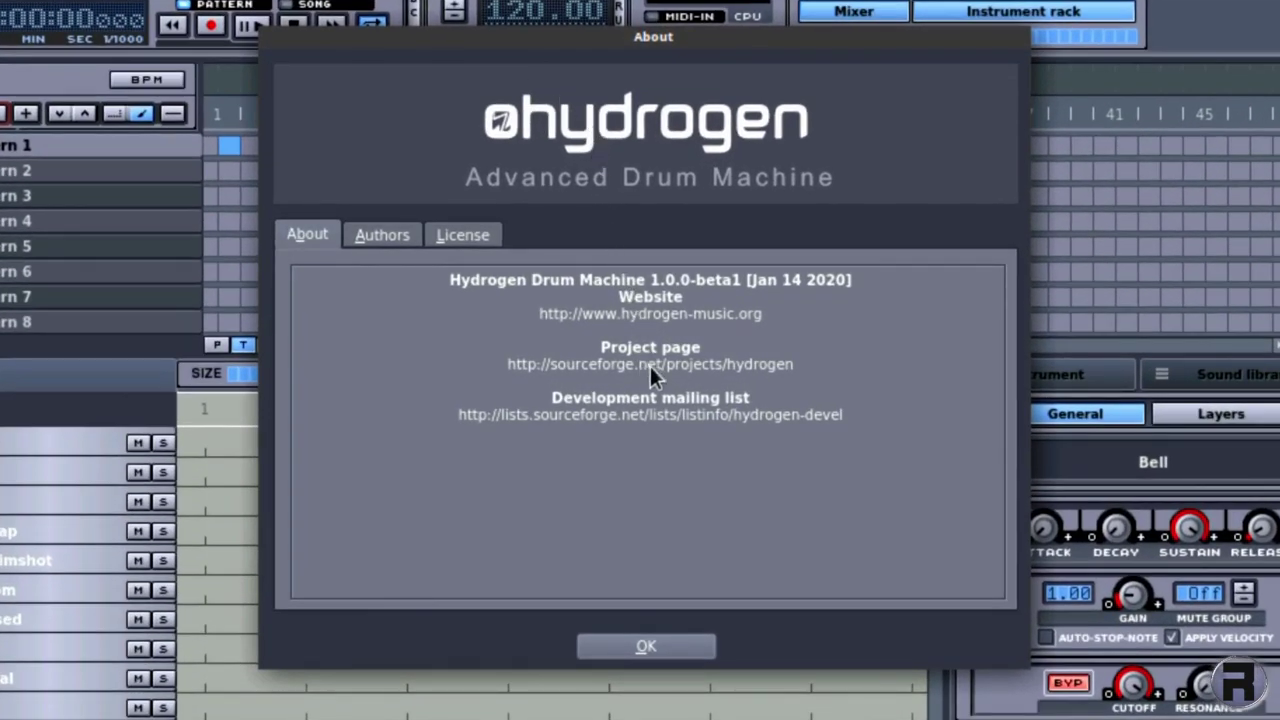
{"action": "left_click", "coordinate": [662, 646]}
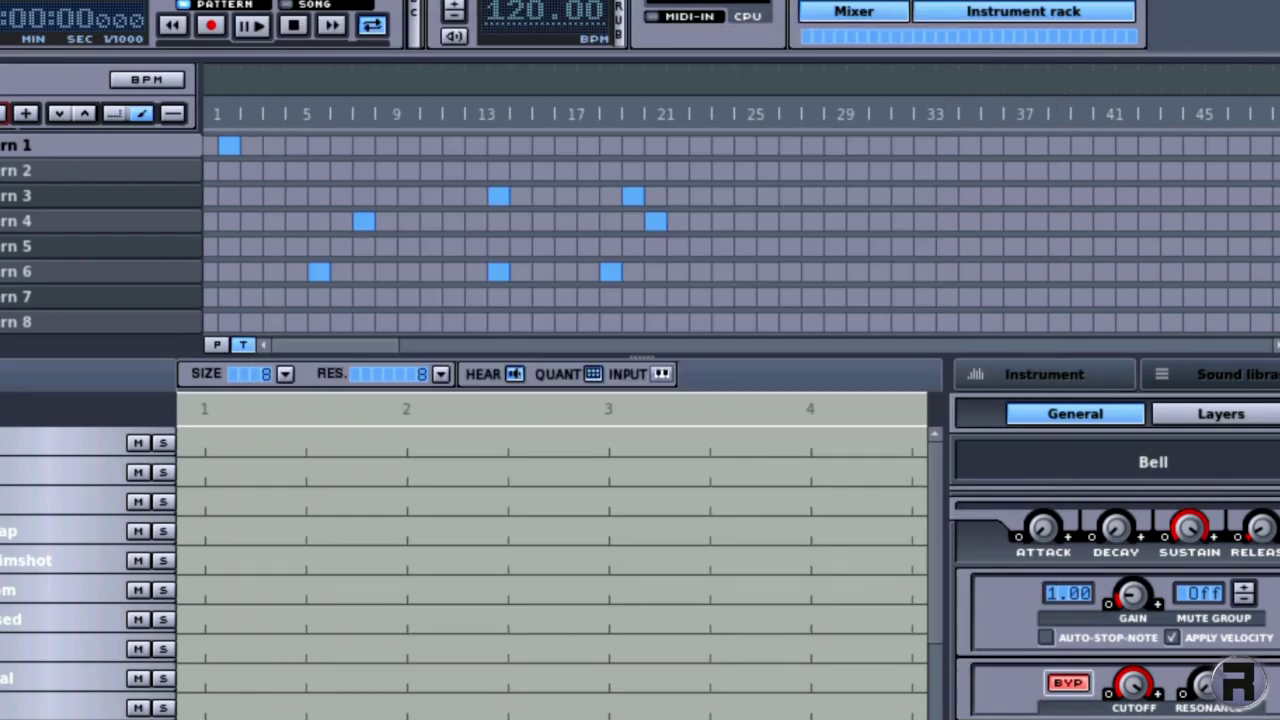
{"action": "key", "text": "ctrl+q"}
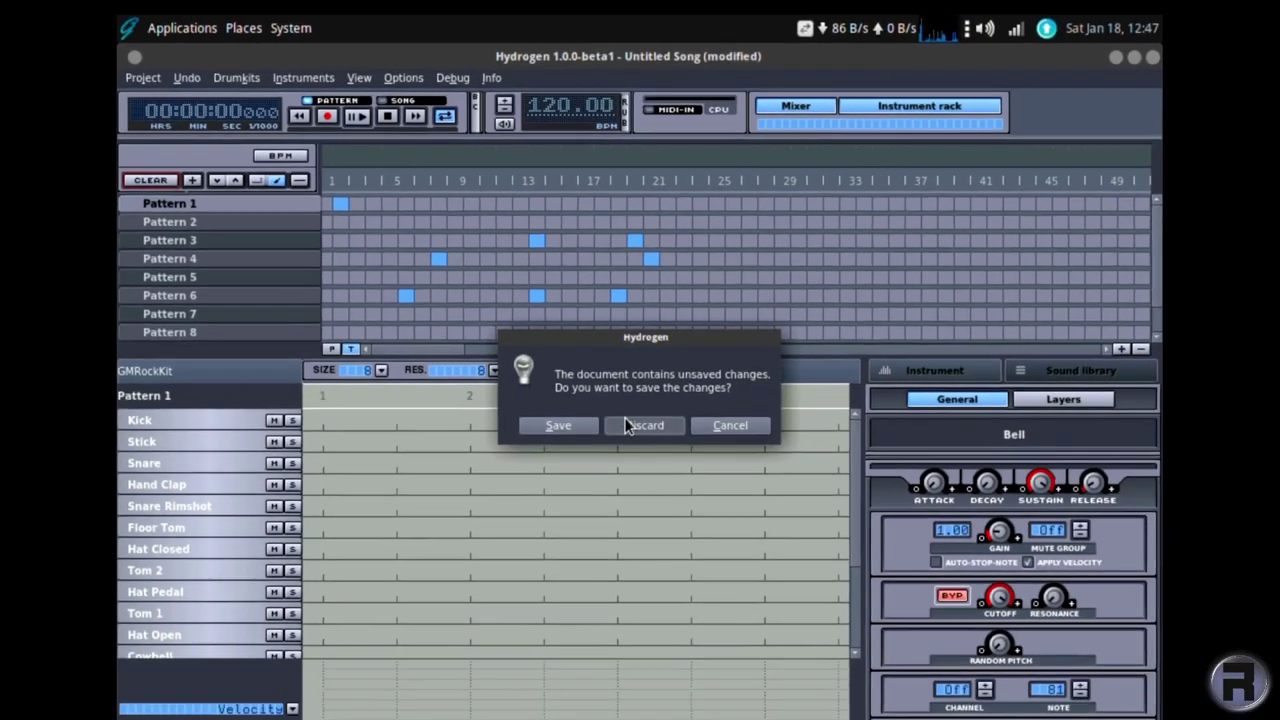
{"action": "left_click", "coordinate": [646, 449]}
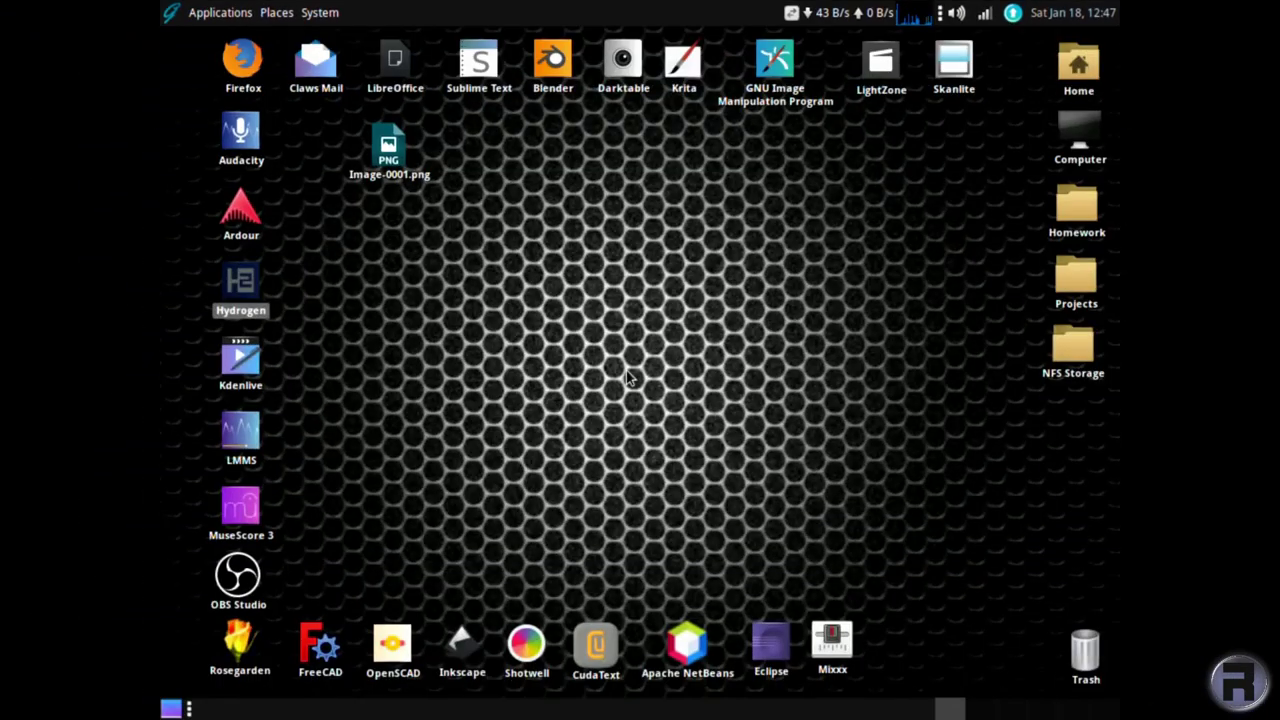
Launch Kdenlive, apply the Krita blender colour theme from Settings, then close the window
{"action": "left_click", "coordinate": [255, 360]}
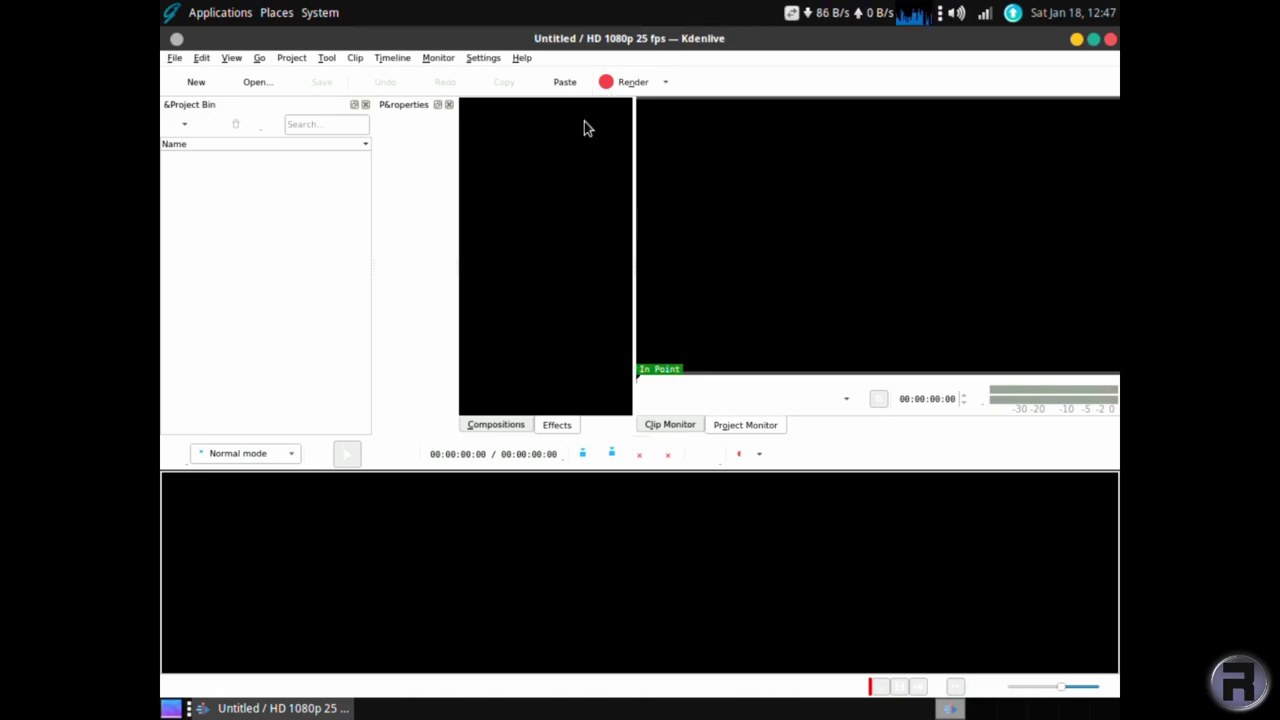
{"action": "left_click", "coordinate": [474, 58]}
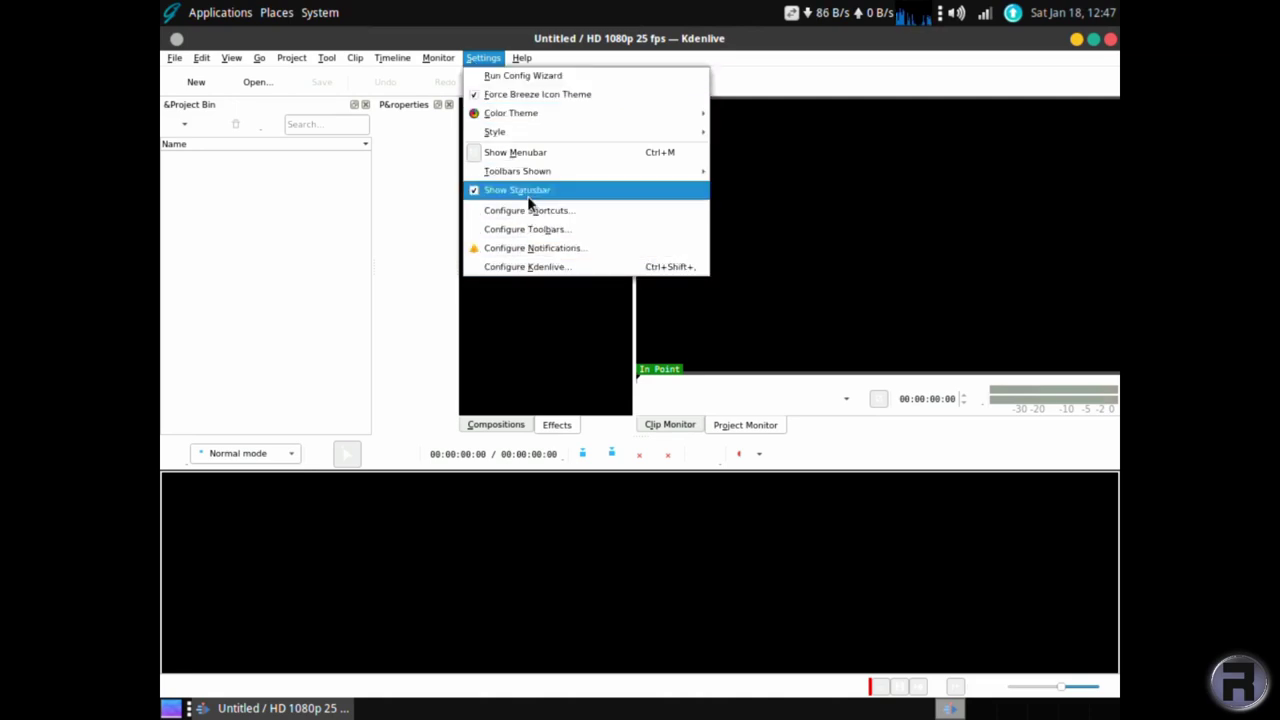
{"action": "mouse_move", "coordinate": [522, 134]}
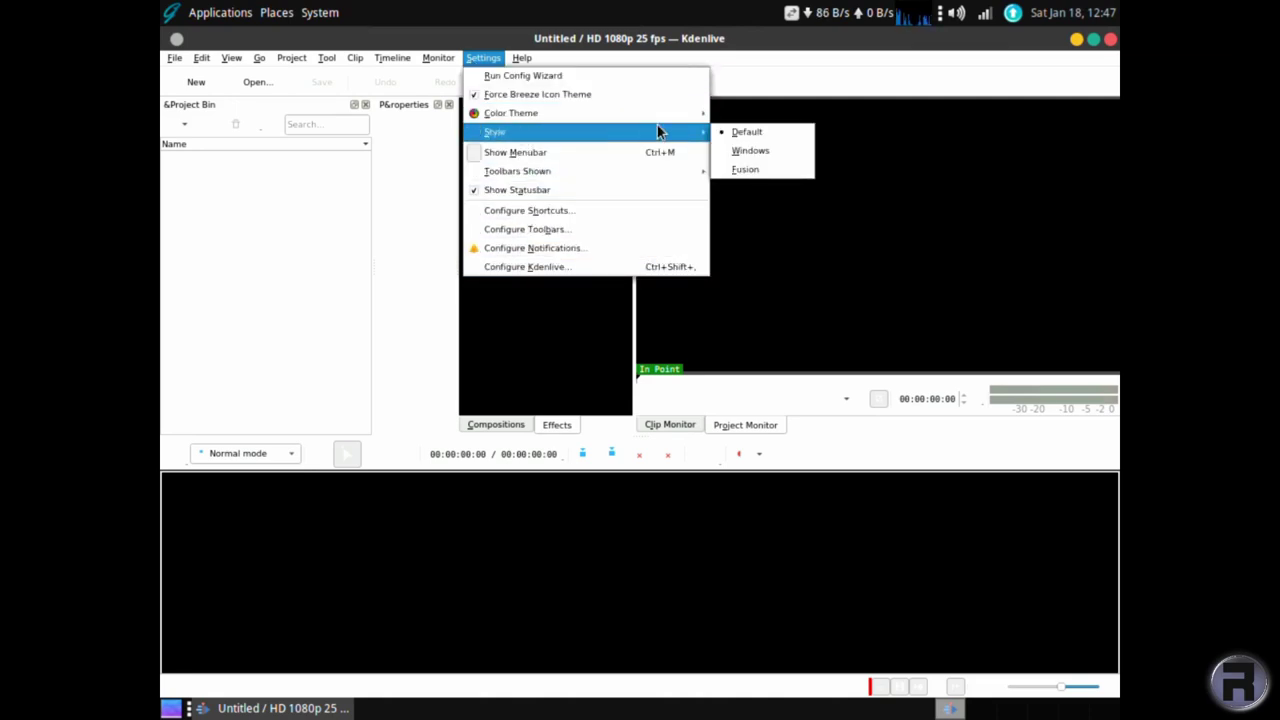
{"action": "mouse_move", "coordinate": [628, 116]}
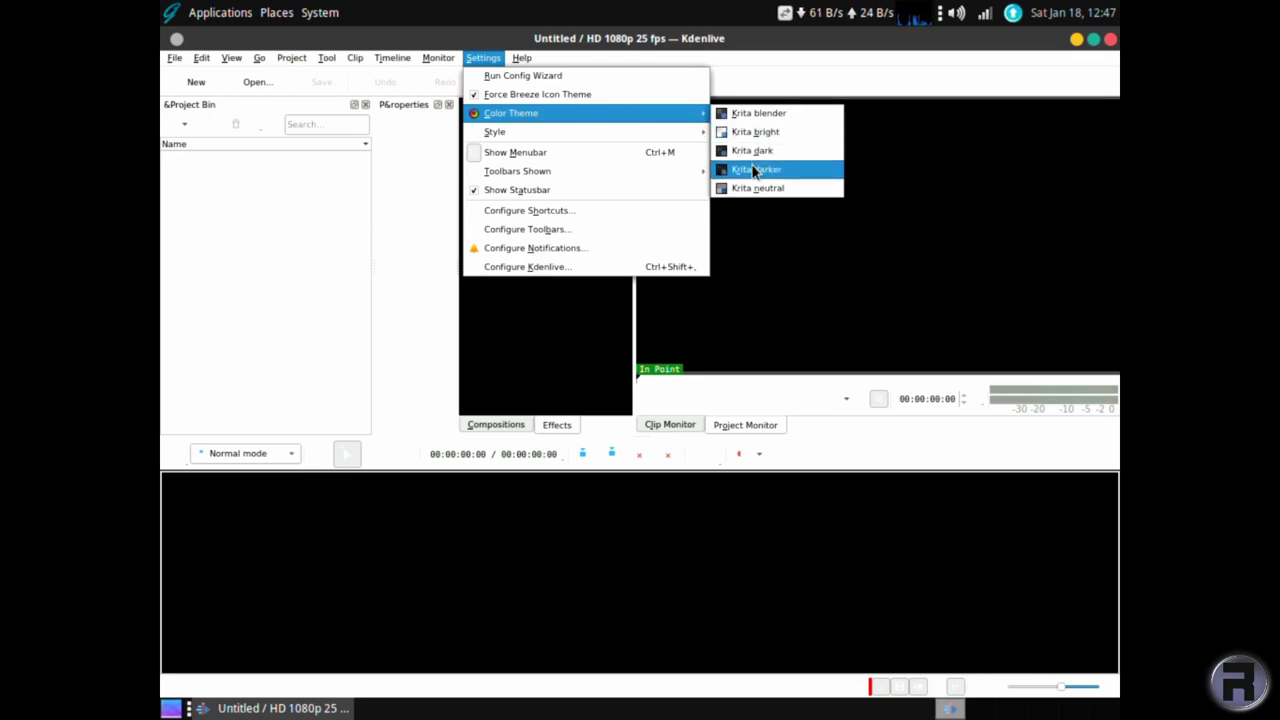
{"action": "left_click", "coordinate": [752, 118]}
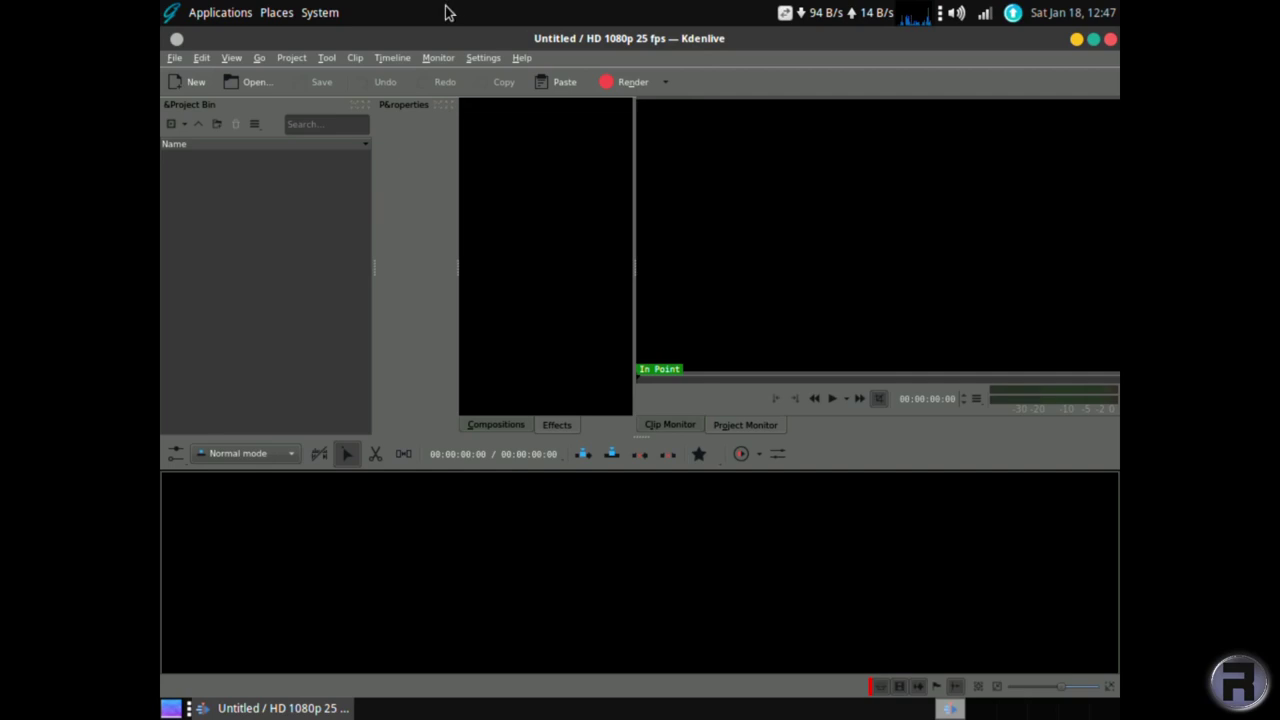
{"action": "left_click", "coordinate": [1111, 40]}
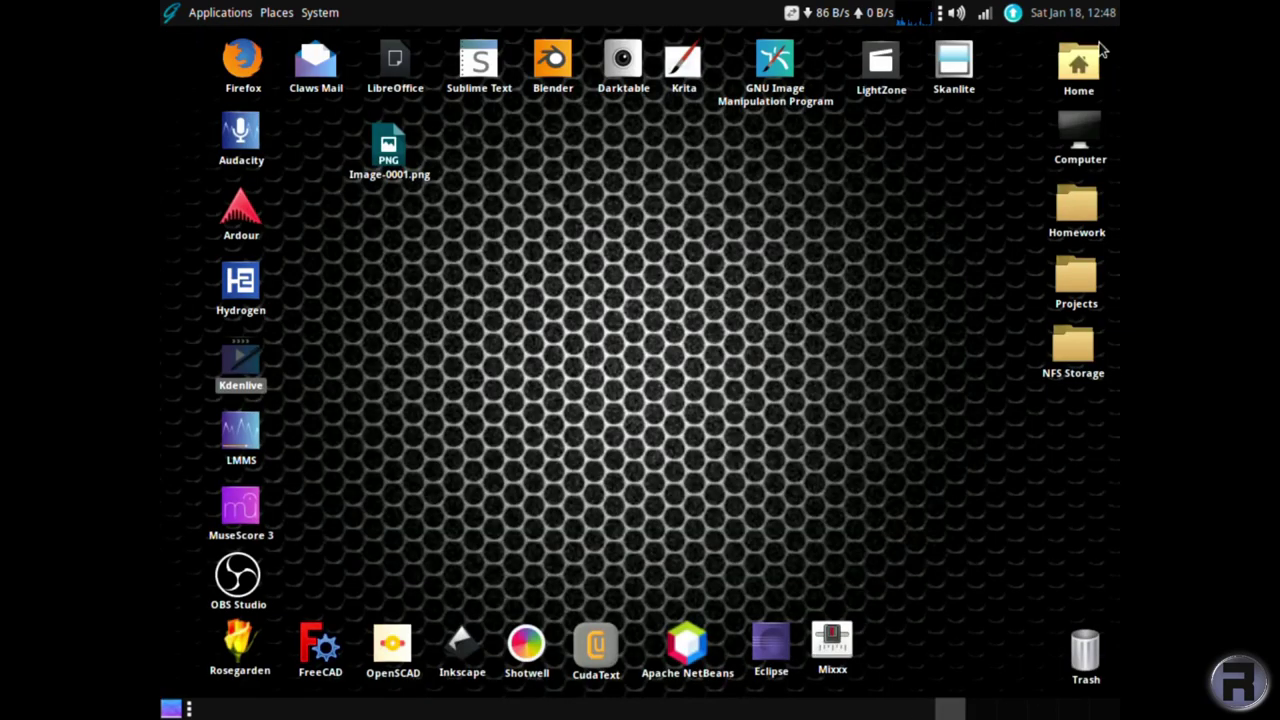
{"action": "left_click", "coordinate": [242, 427]}
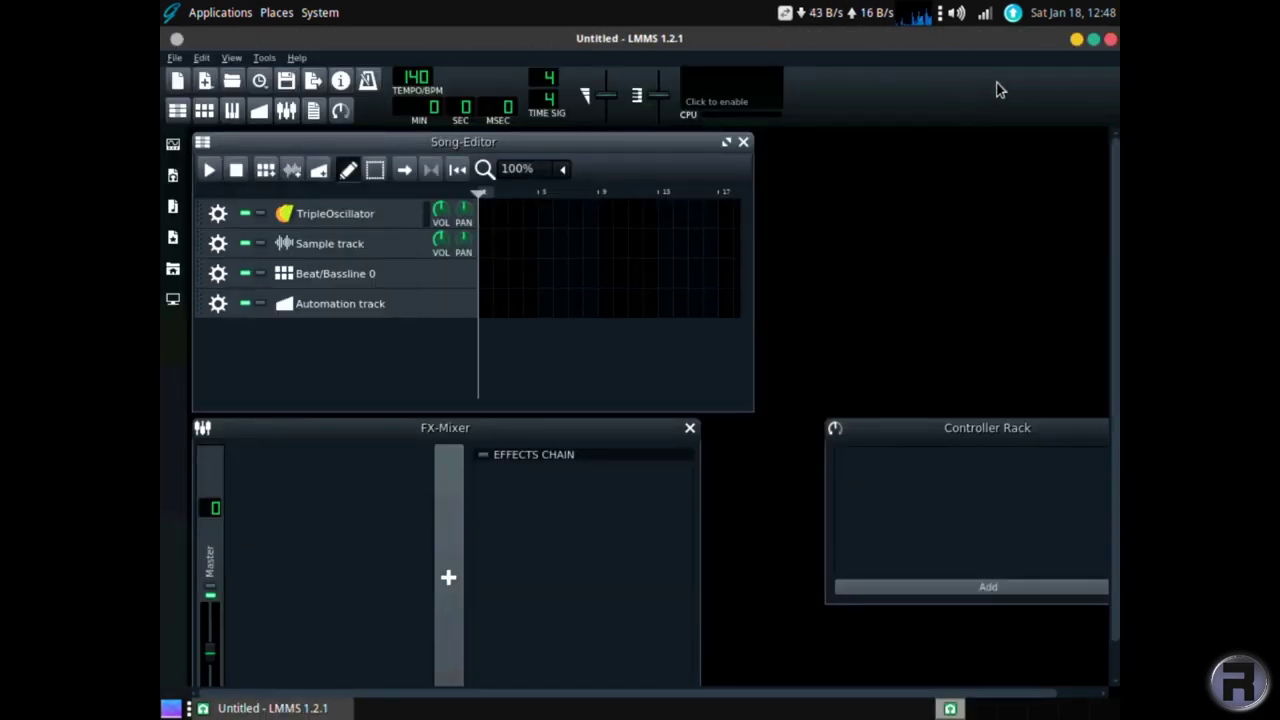
{"action": "left_click", "coordinate": [1110, 40]}
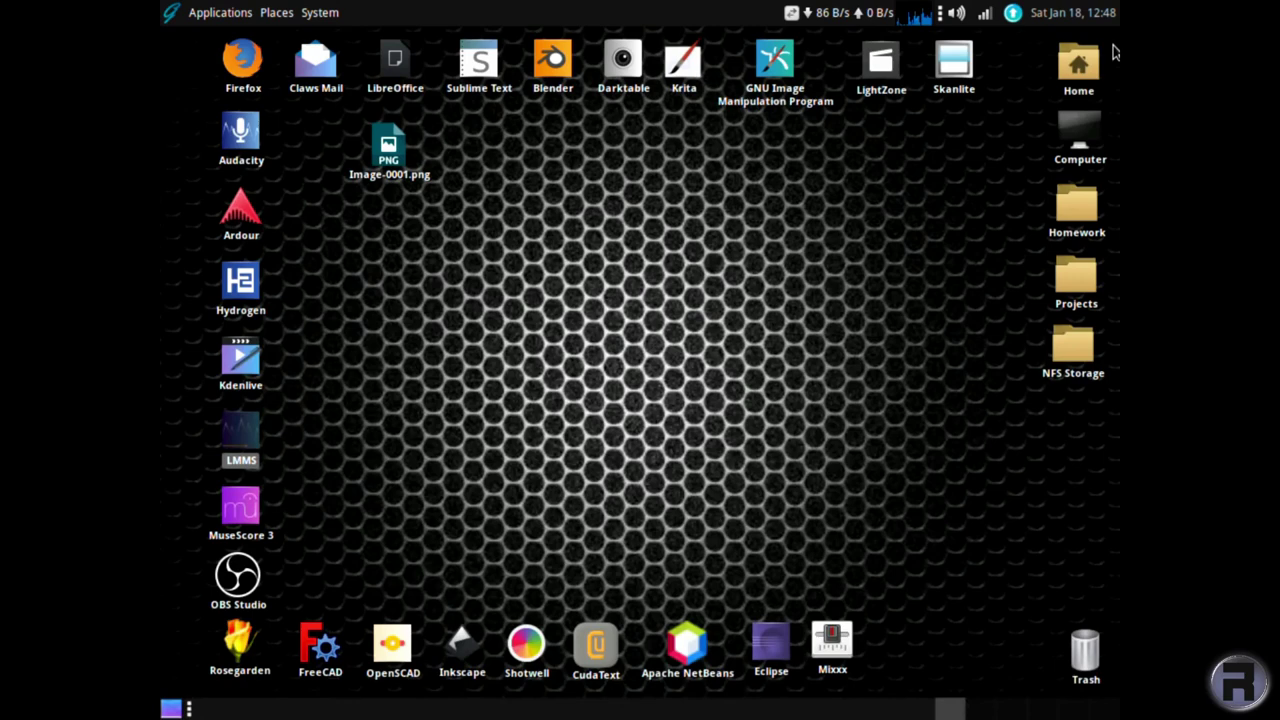
{"action": "double_click", "coordinate": [252, 494]}
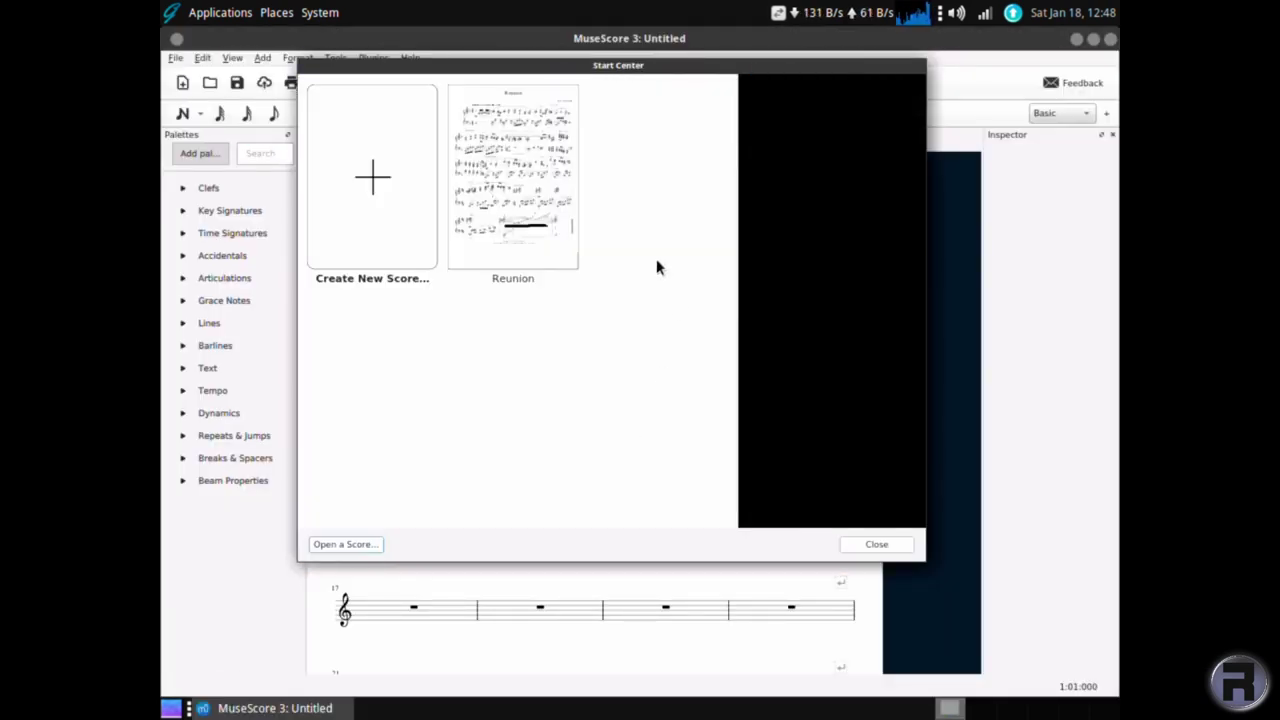
{"action": "left_click", "coordinate": [510, 187]}
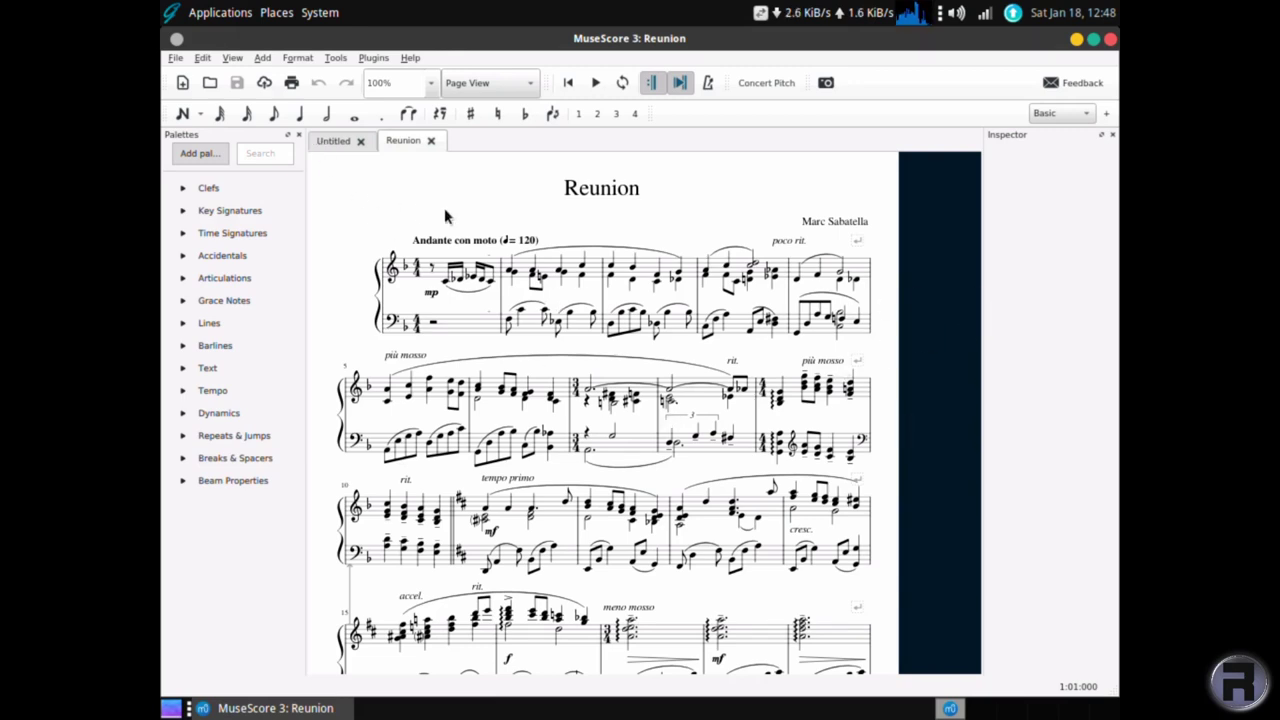
{"action": "left_click", "coordinate": [595, 86]}
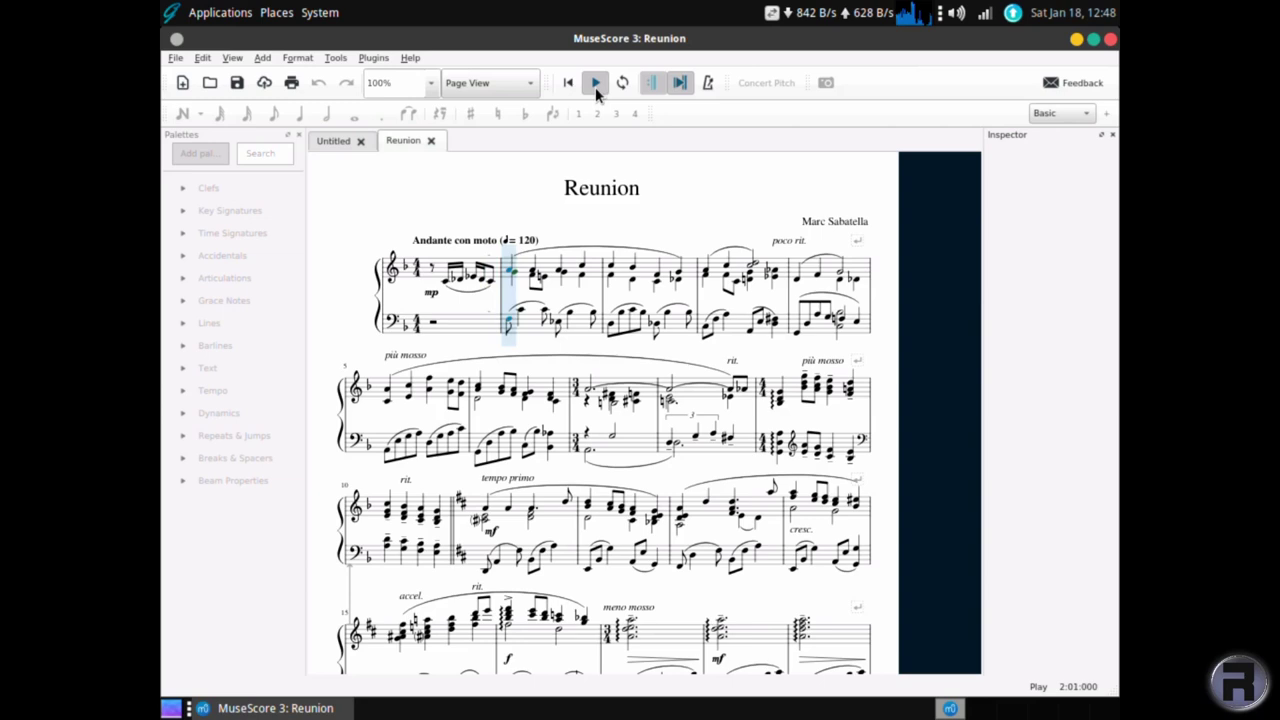
{"action": "left_click", "coordinate": [595, 87]}
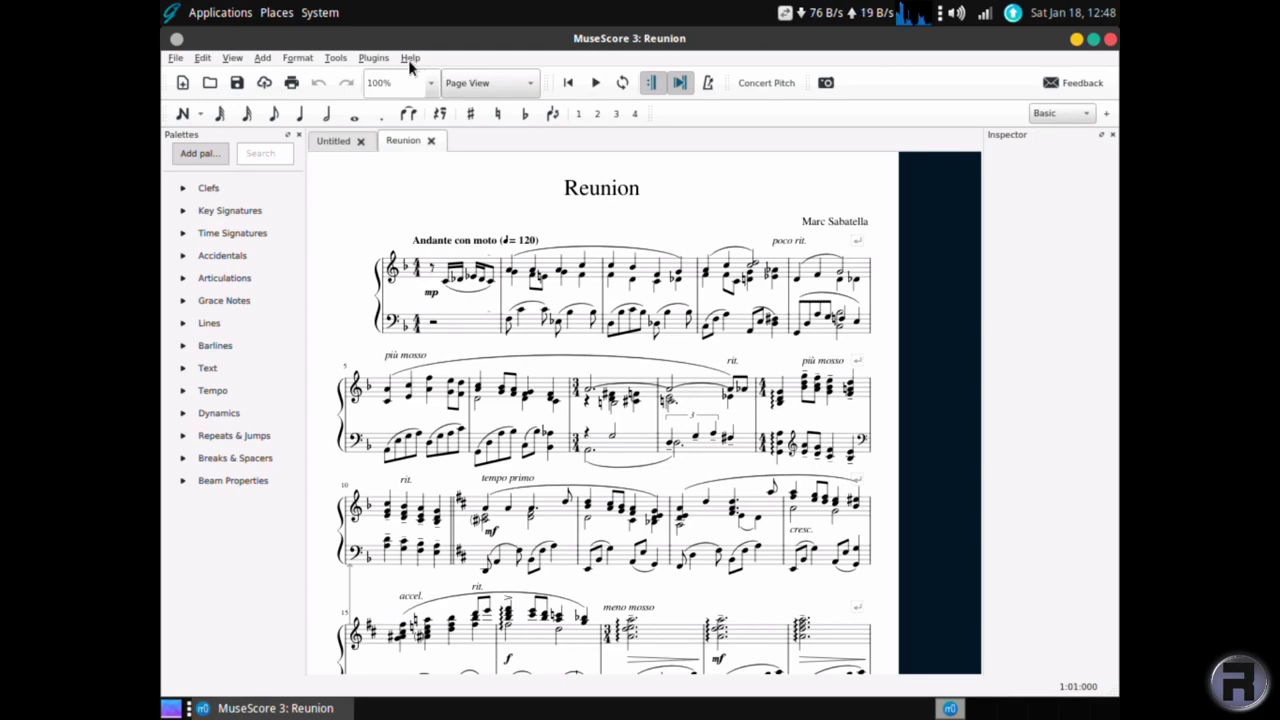
{"action": "left_click", "coordinate": [1110, 38]}
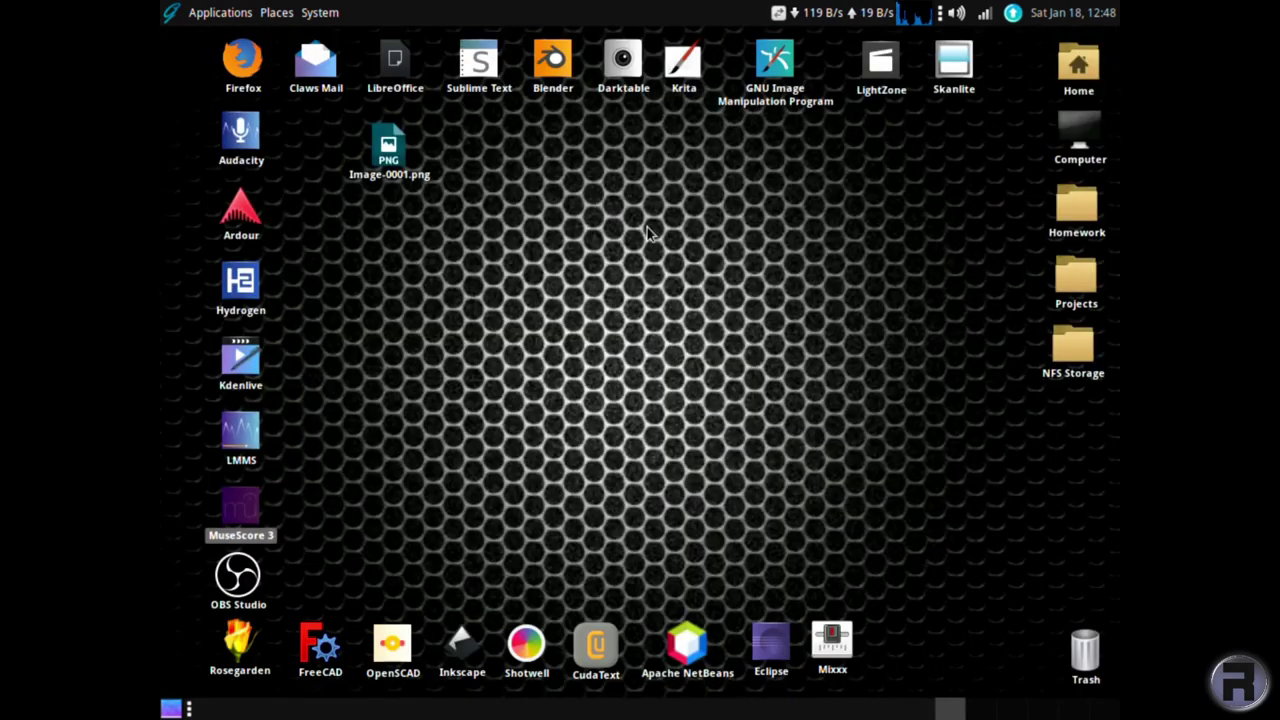
{"action": "double_click", "coordinate": [241, 575]}
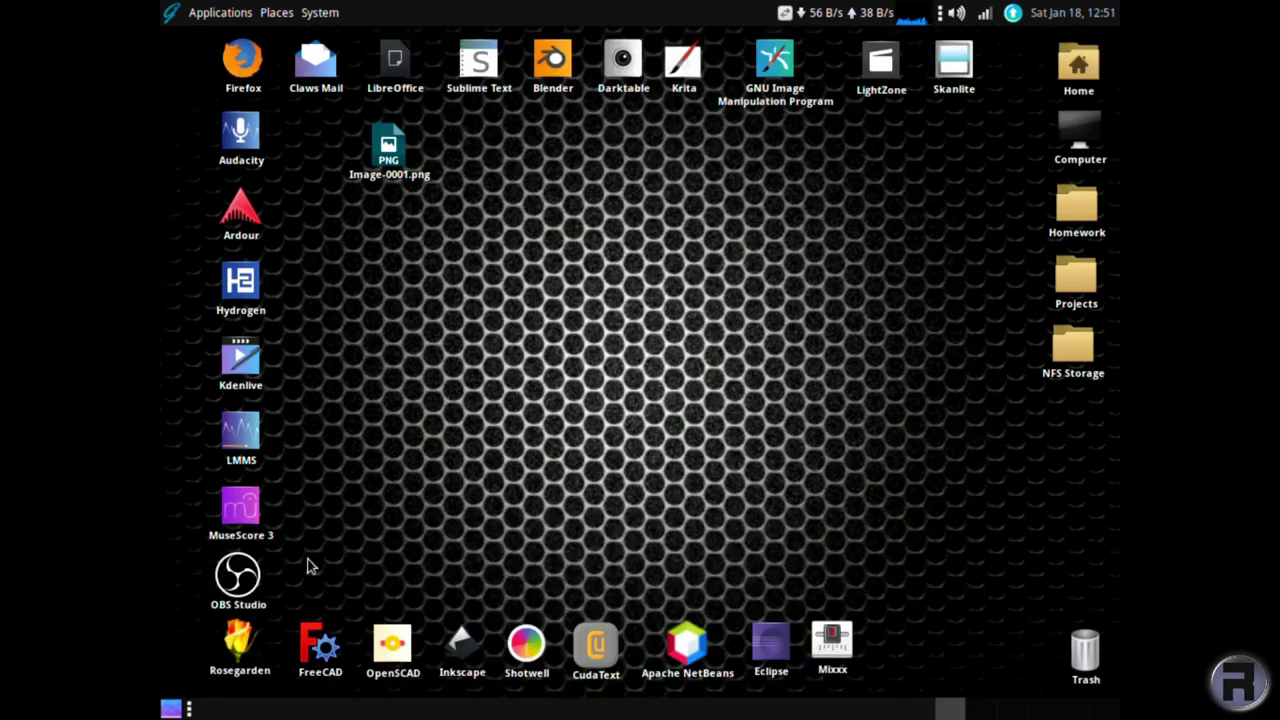
{"action": "left_click", "coordinate": [245, 655]}
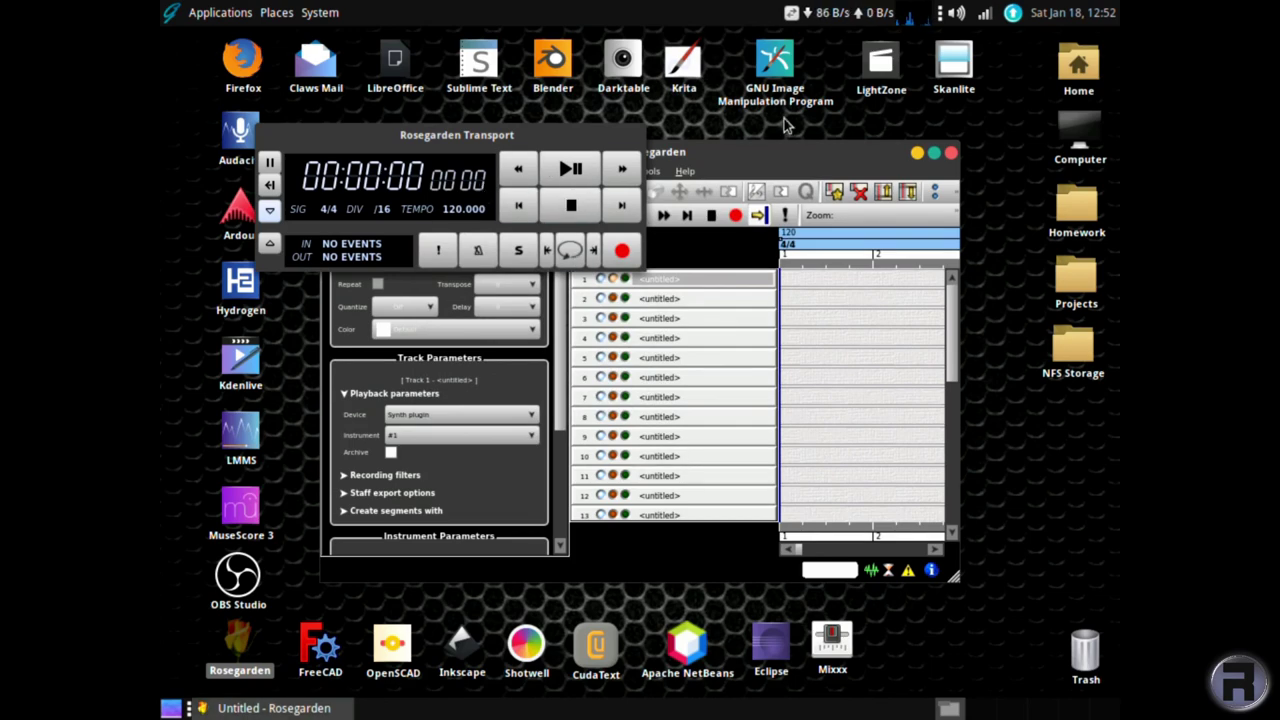
Maximise Rosegarden, move the Transport aside, and briefly open the MIDI device manager
{"action": "left_click", "coordinate": [935, 155]}
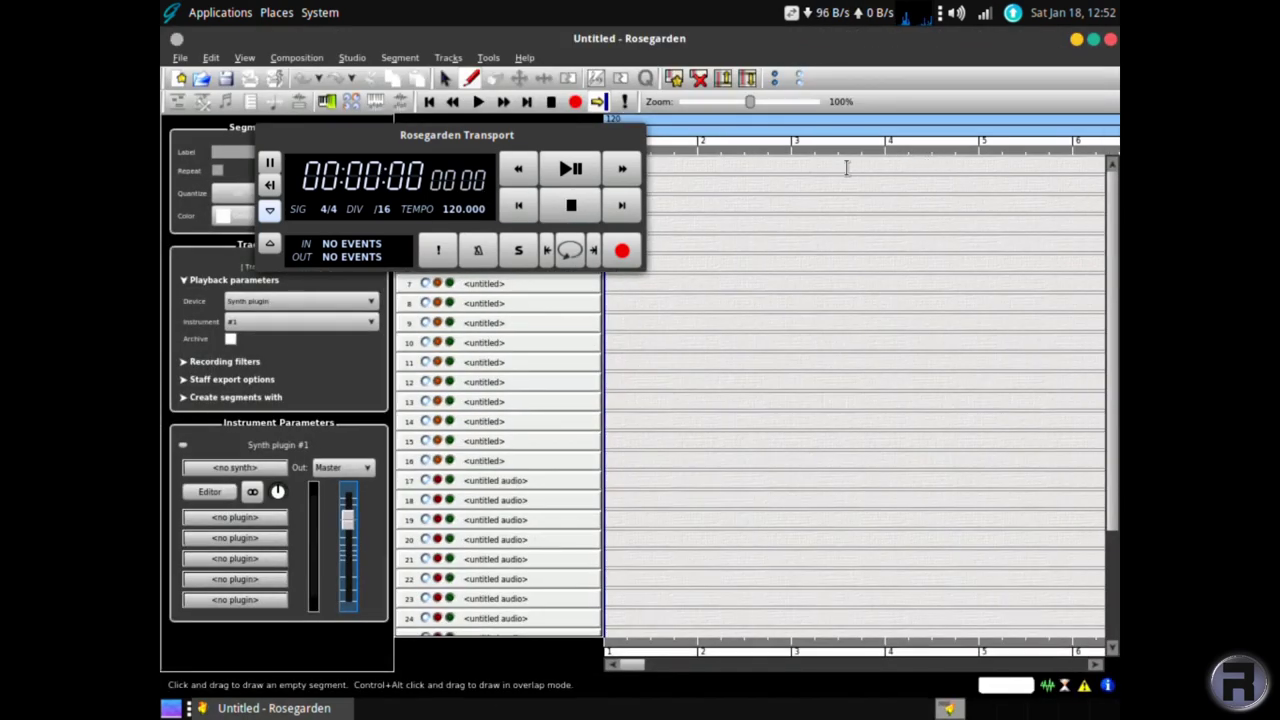
{"action": "left_click_drag", "start_coordinate": [456, 137], "coordinate": [817, 357]}
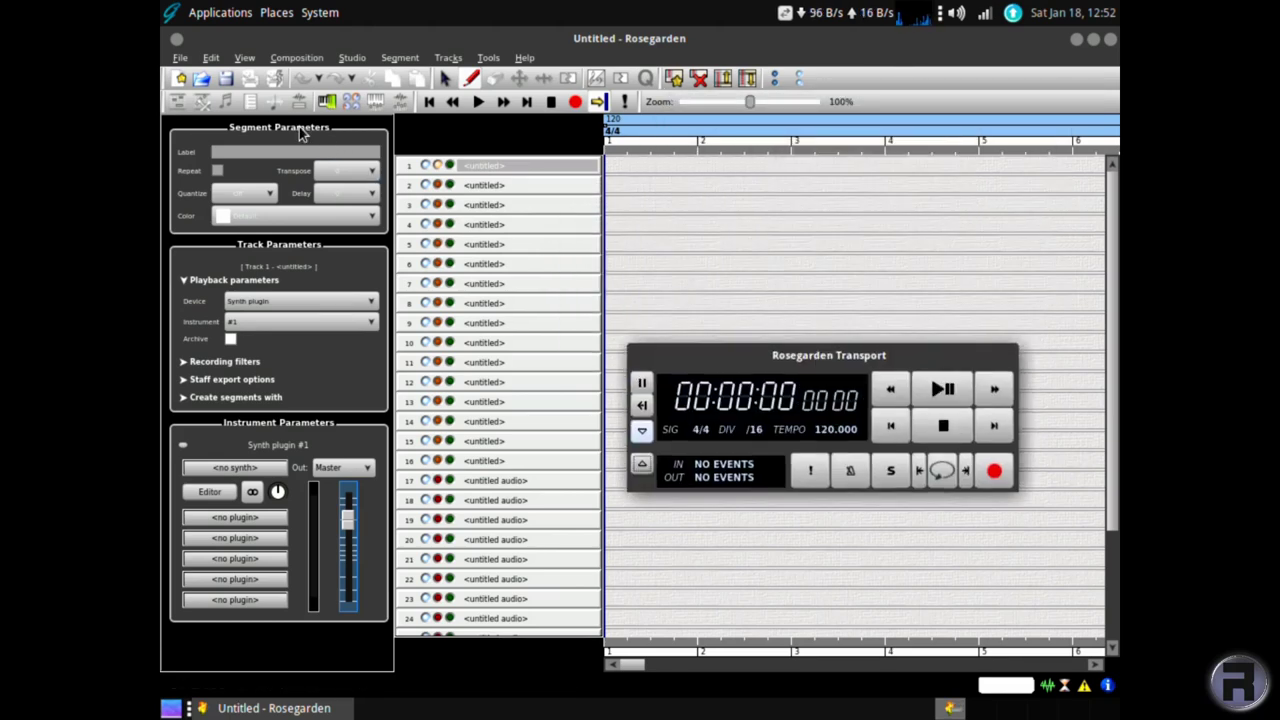
{"action": "left_click", "coordinate": [326, 101]}
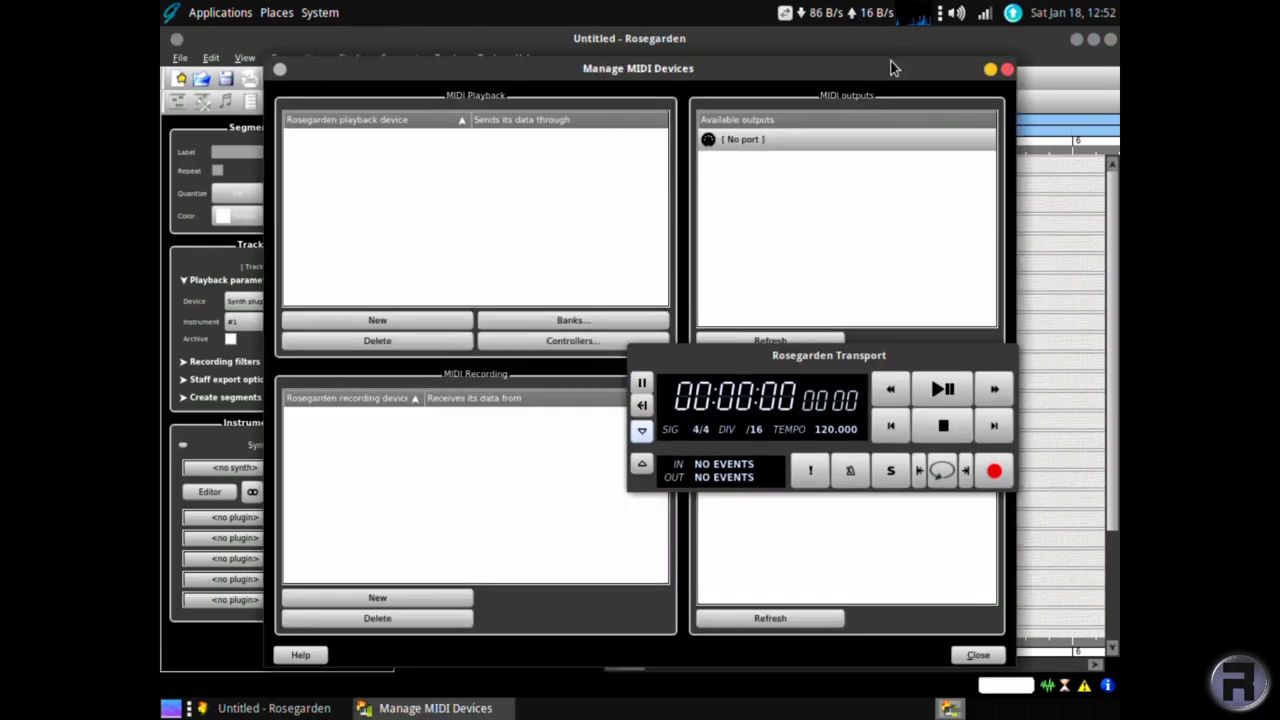
{"action": "left_click", "coordinate": [1008, 69]}
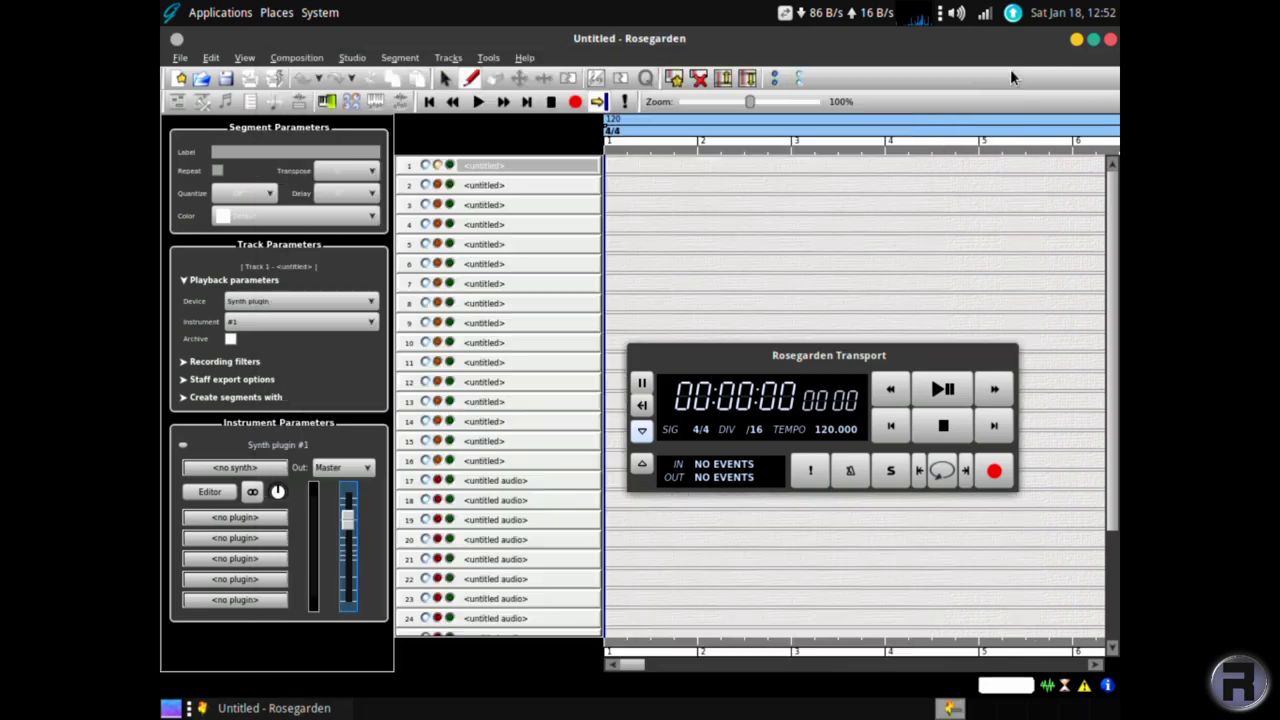
Draw one-bar segments on tracks 3, 4, 5, 7 and 9 across bars 1–4
{"action": "left_click", "coordinate": [631, 204]}
{"action": "left_click", "coordinate": [640, 244]}
{"action": "left_click", "coordinate": [720, 244]}
{"action": "left_click", "coordinate": [745, 224]}
{"action": "left_click", "coordinate": [745, 204]}
{"action": "left_click", "coordinate": [820, 246]}
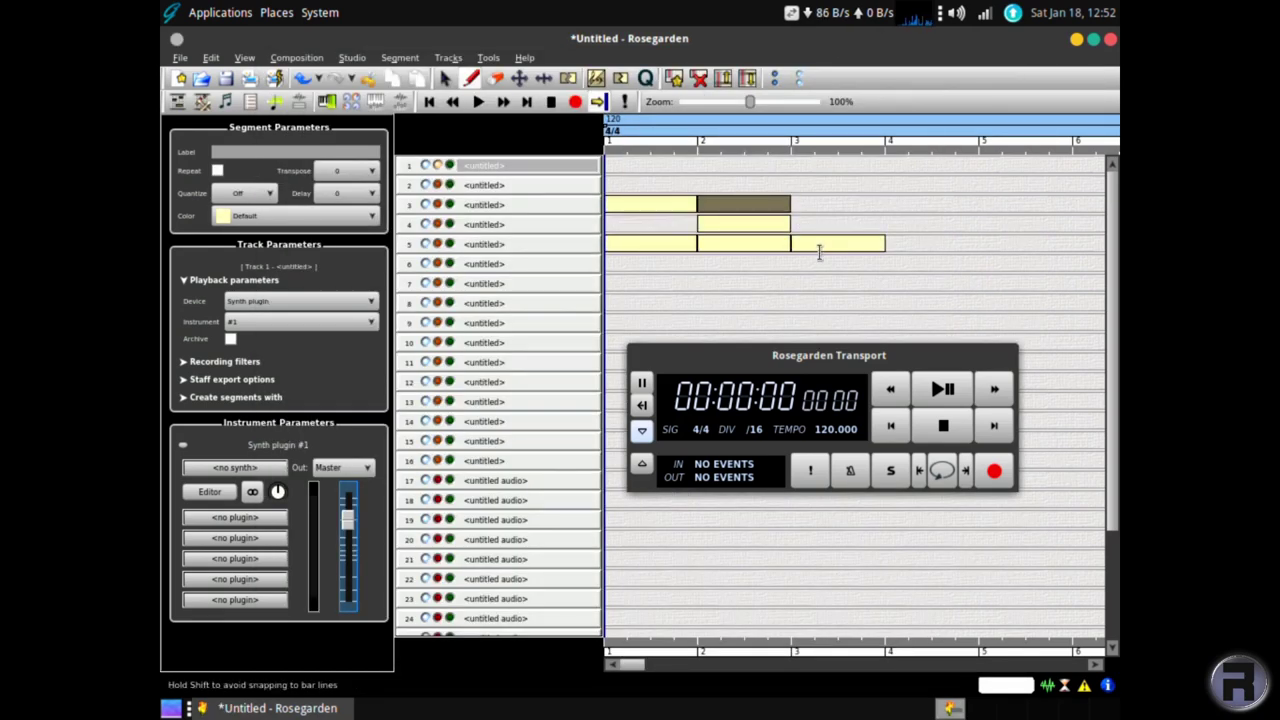
{"action": "left_click", "coordinate": [930, 283]}
{"action": "left_click", "coordinate": [754, 320]}
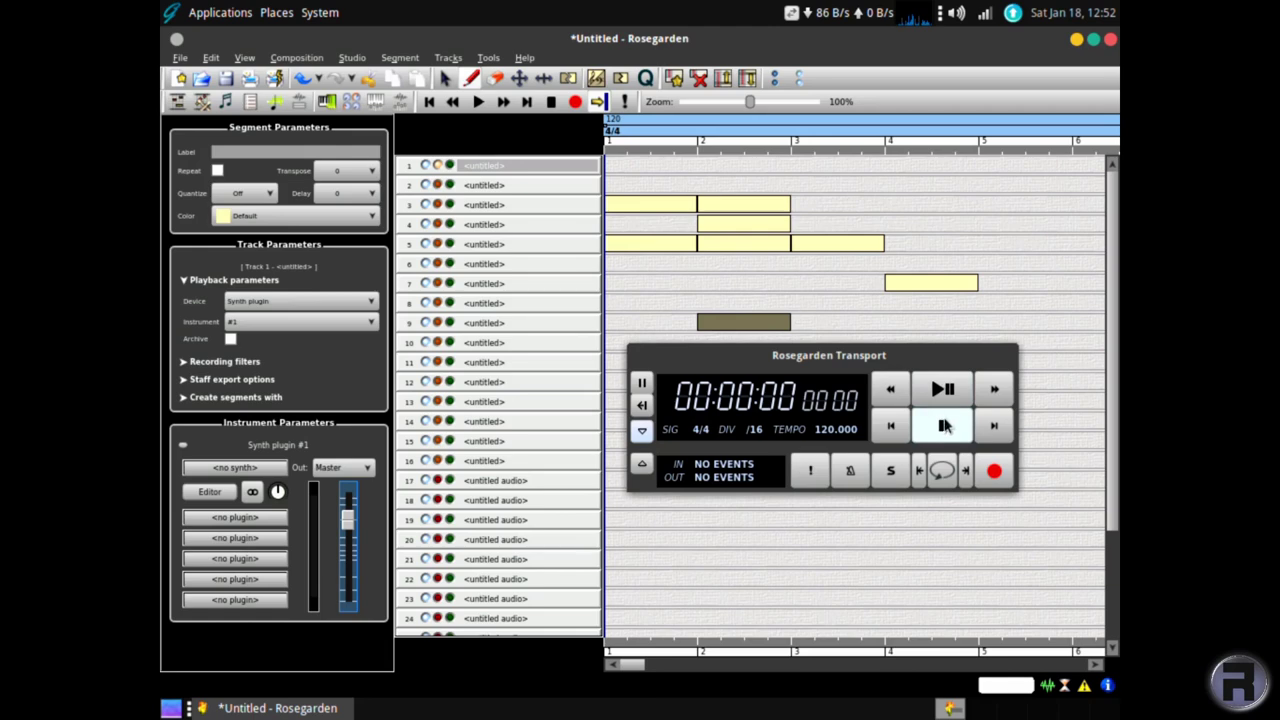
Play the composition and view Rosegarden's About information
{"action": "left_click", "coordinate": [932, 402]}
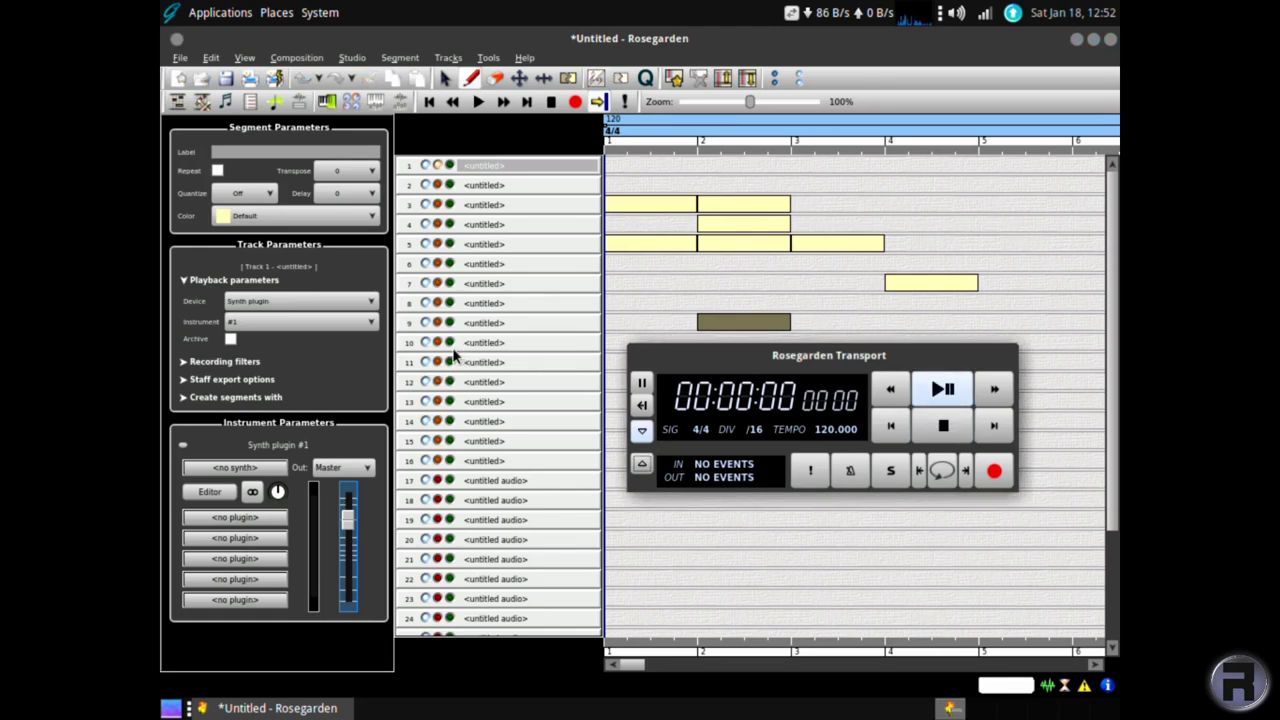
{"action": "left_click", "coordinate": [524, 57]}
{"action": "left_click", "coordinate": [556, 148]}
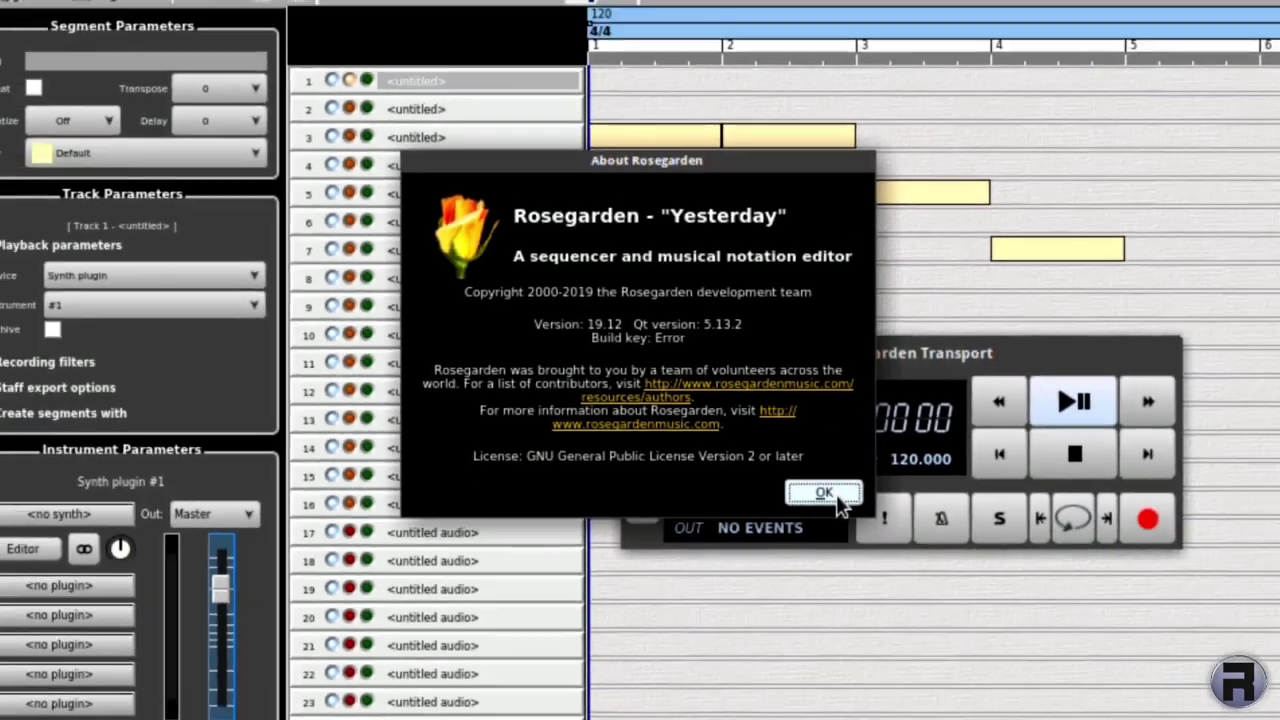
{"action": "left_click", "coordinate": [935, 568]}
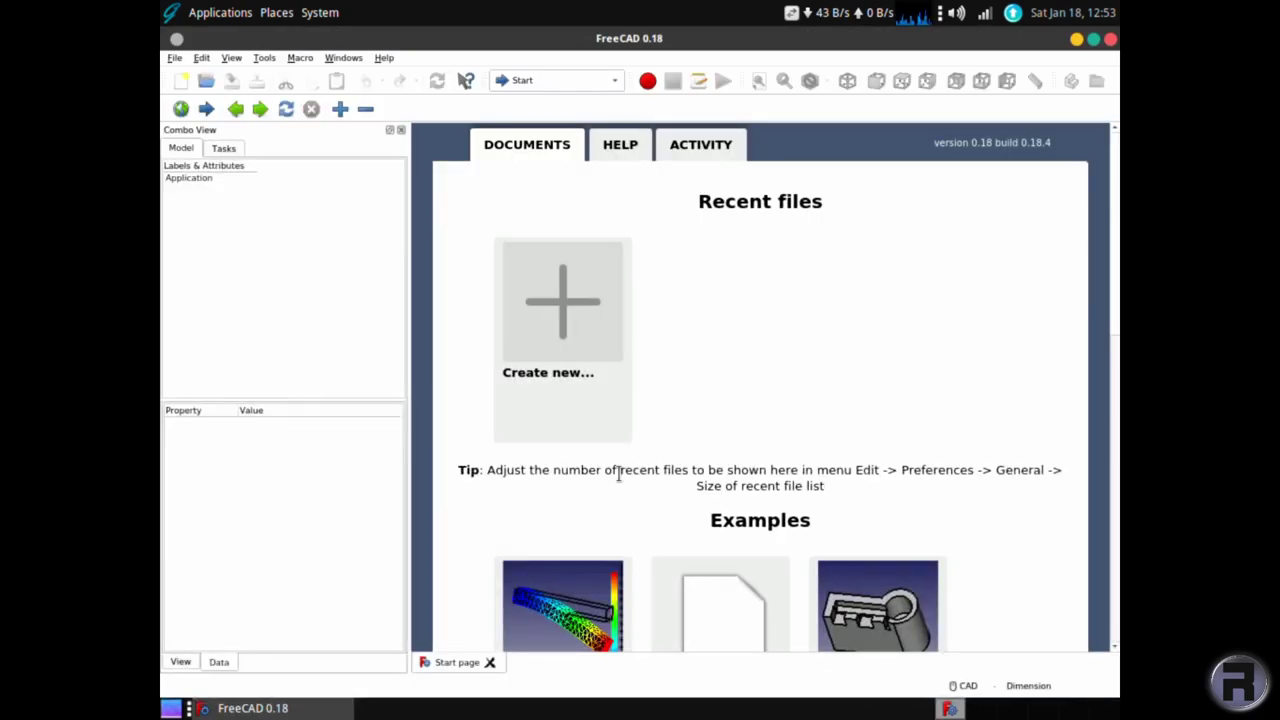
Scroll FreeCAD's Start page to the Examples and check its version 0.18 in About
{"action": "scroll", "coordinate": [618, 476], "scroll_direction": "down", "scroll_amount": 5}
{"action": "scroll", "coordinate": [581, 534], "scroll_direction": "down", "scroll_amount": 3}
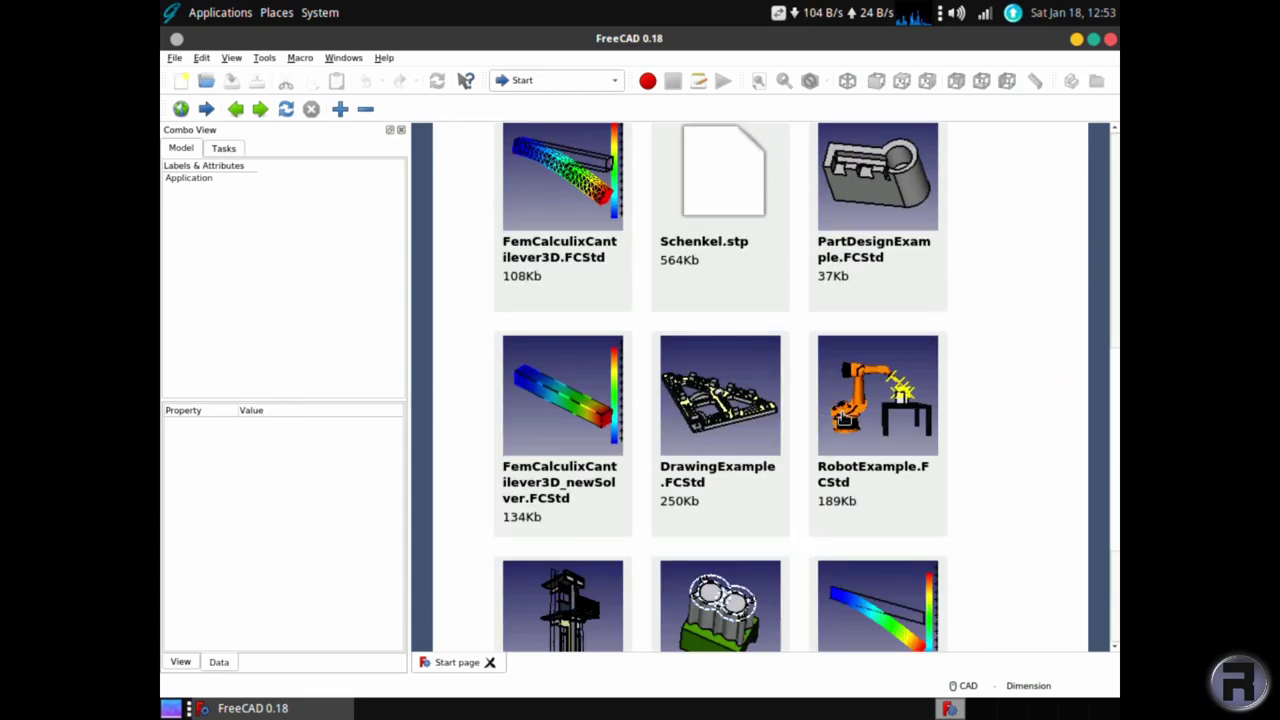
{"action": "left_click", "coordinate": [384, 57]}
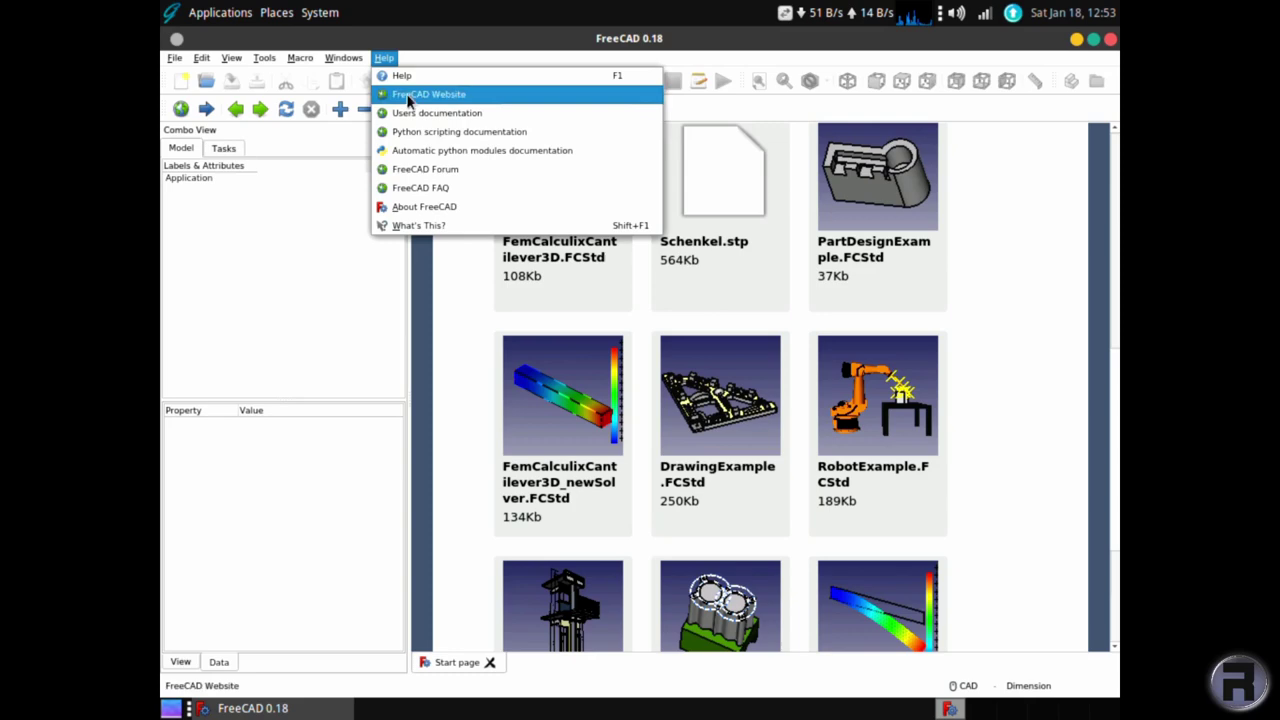
{"action": "left_click", "coordinate": [438, 207]}
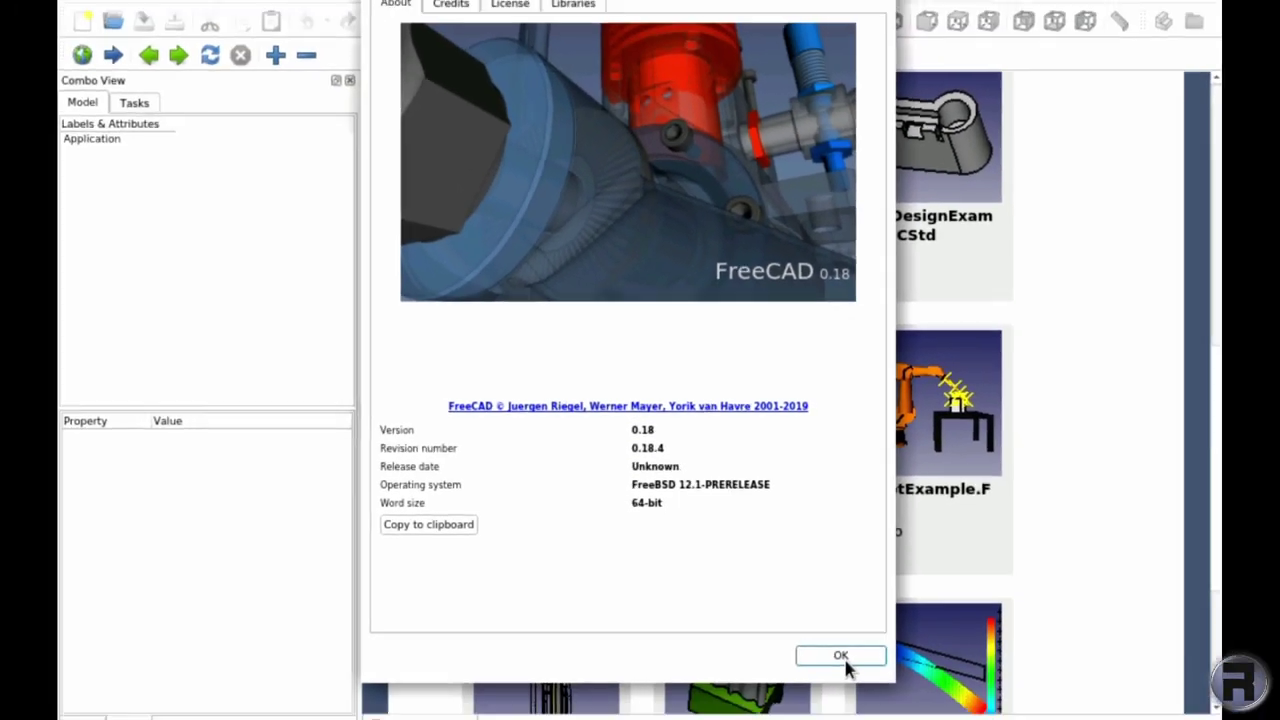
{"action": "left_click", "coordinate": [845, 657]}
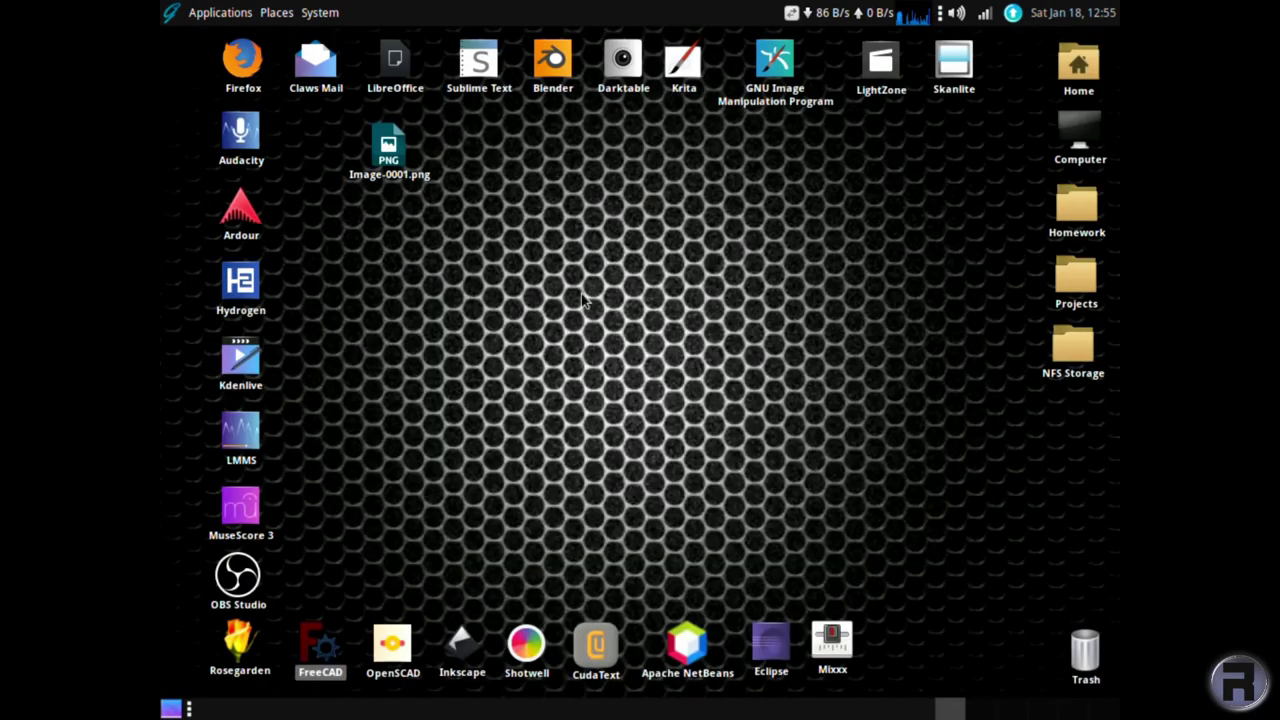
{"action": "left_click", "coordinate": [497, 410]}
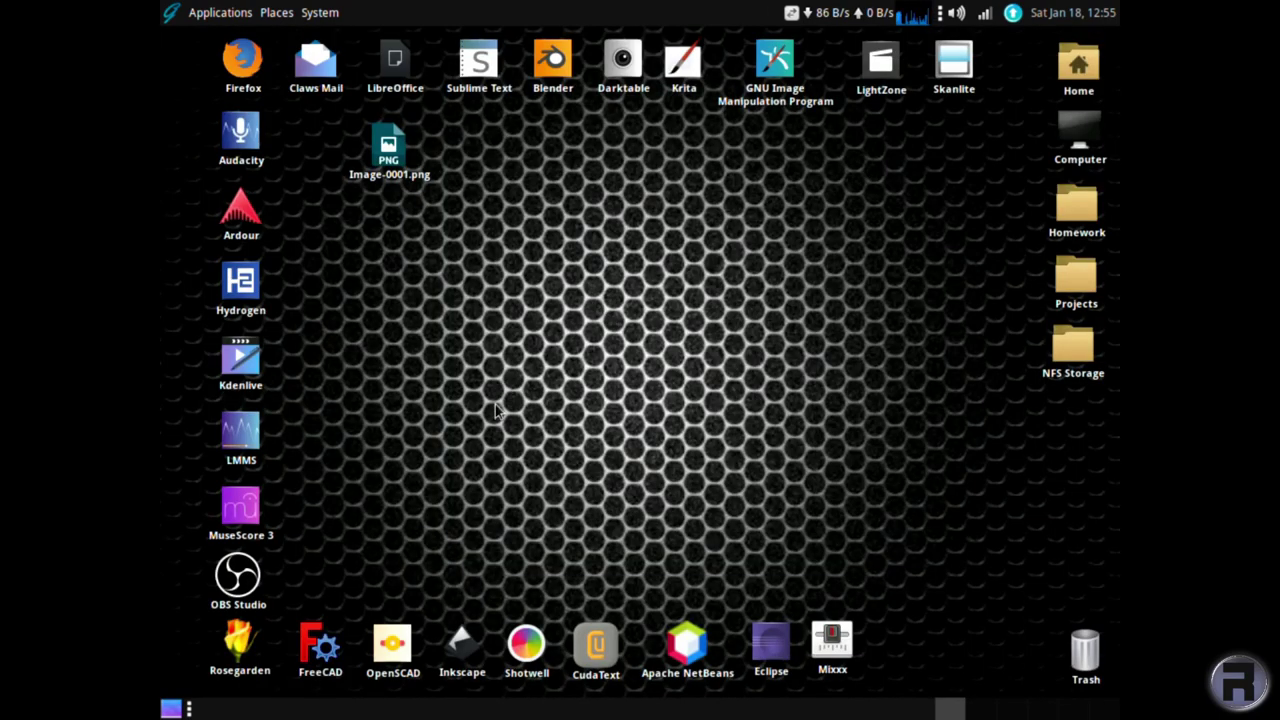
{"action": "left_click", "coordinate": [396, 643]}
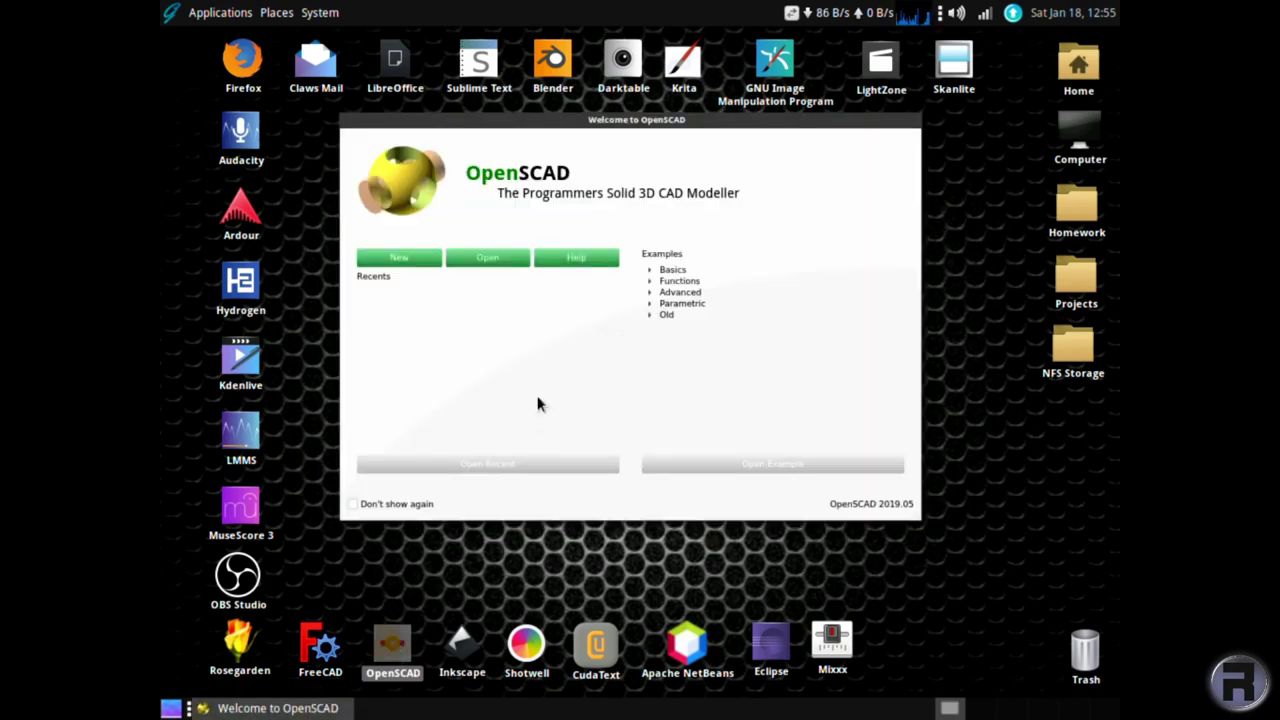
{"action": "left_click", "coordinate": [650, 270]}
{"action": "double_click", "coordinate": [685, 287]}
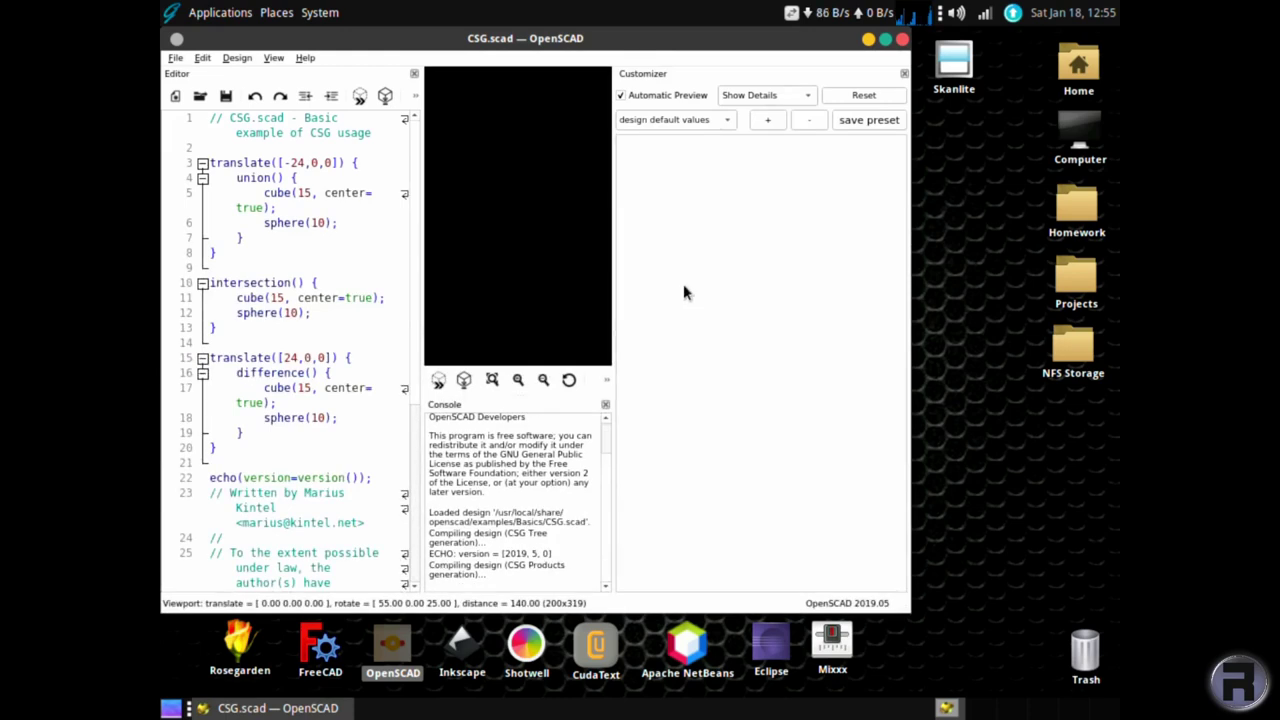
{"action": "left_click", "coordinate": [886, 40]}
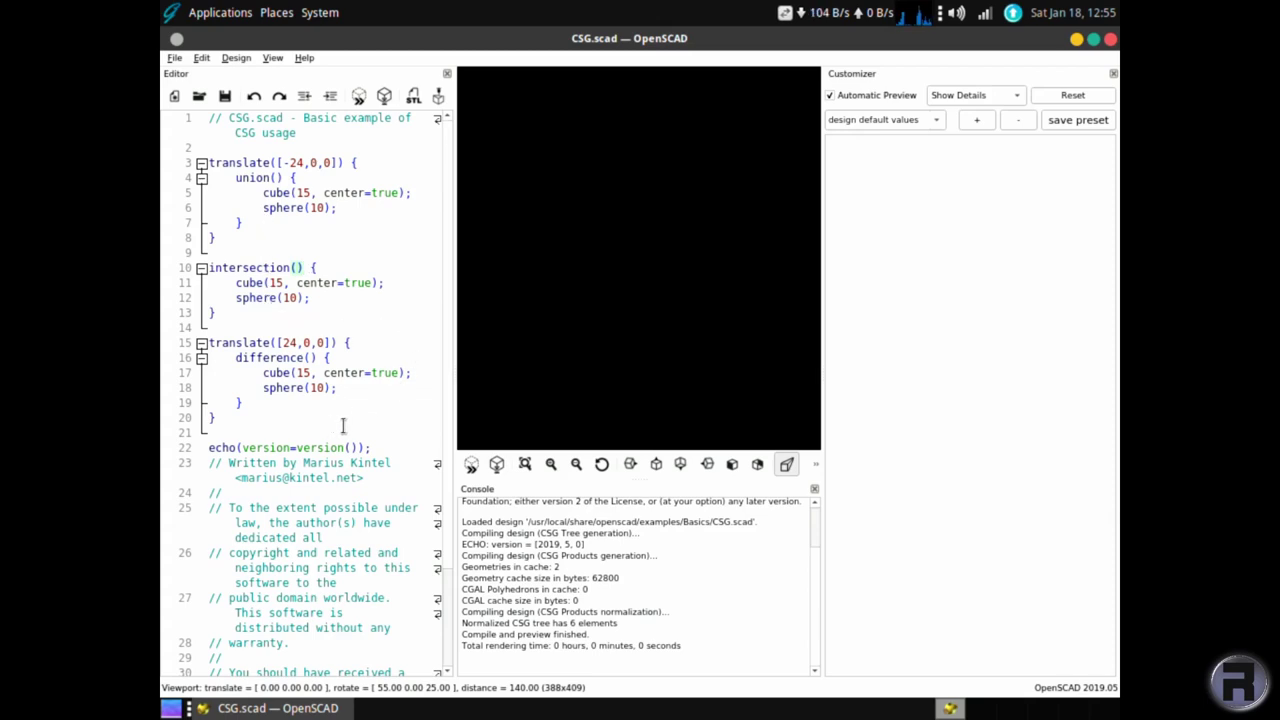
{"action": "scroll", "coordinate": [350, 455], "scroll_direction": "down", "scroll_amount": 3}
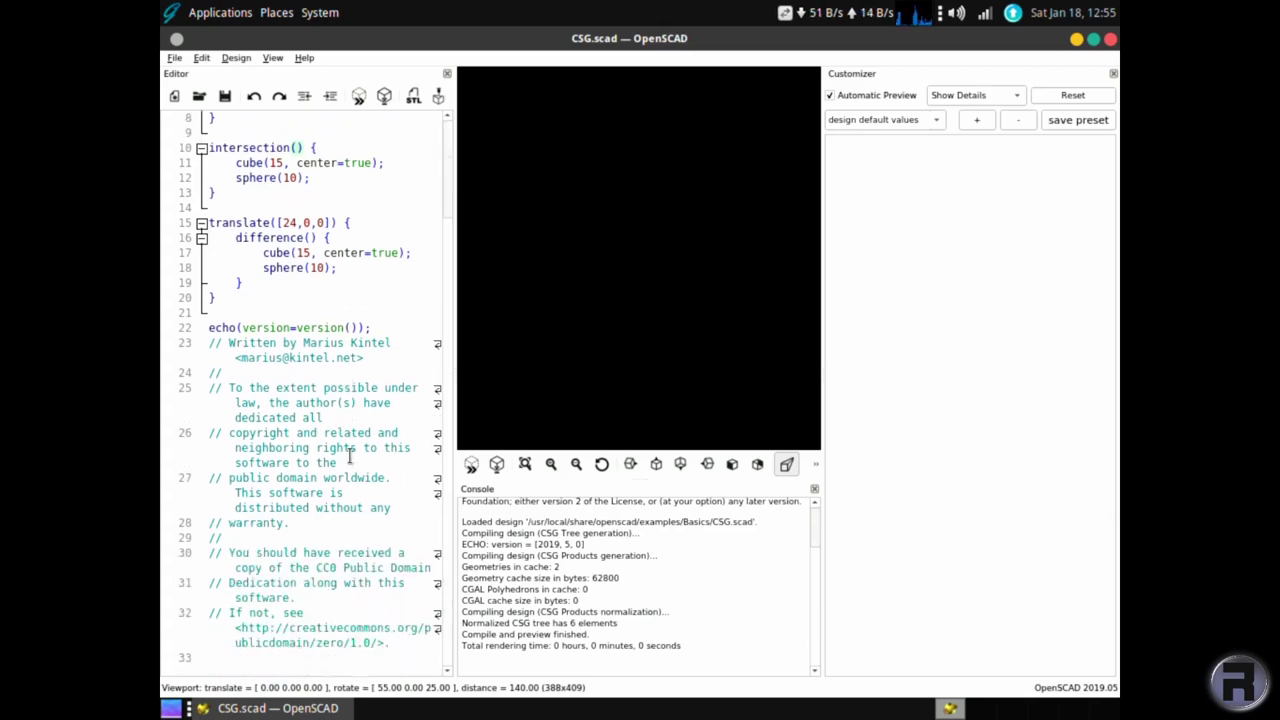
{"action": "scroll", "coordinate": [400, 448], "scroll_direction": "up", "scroll_amount": 3}
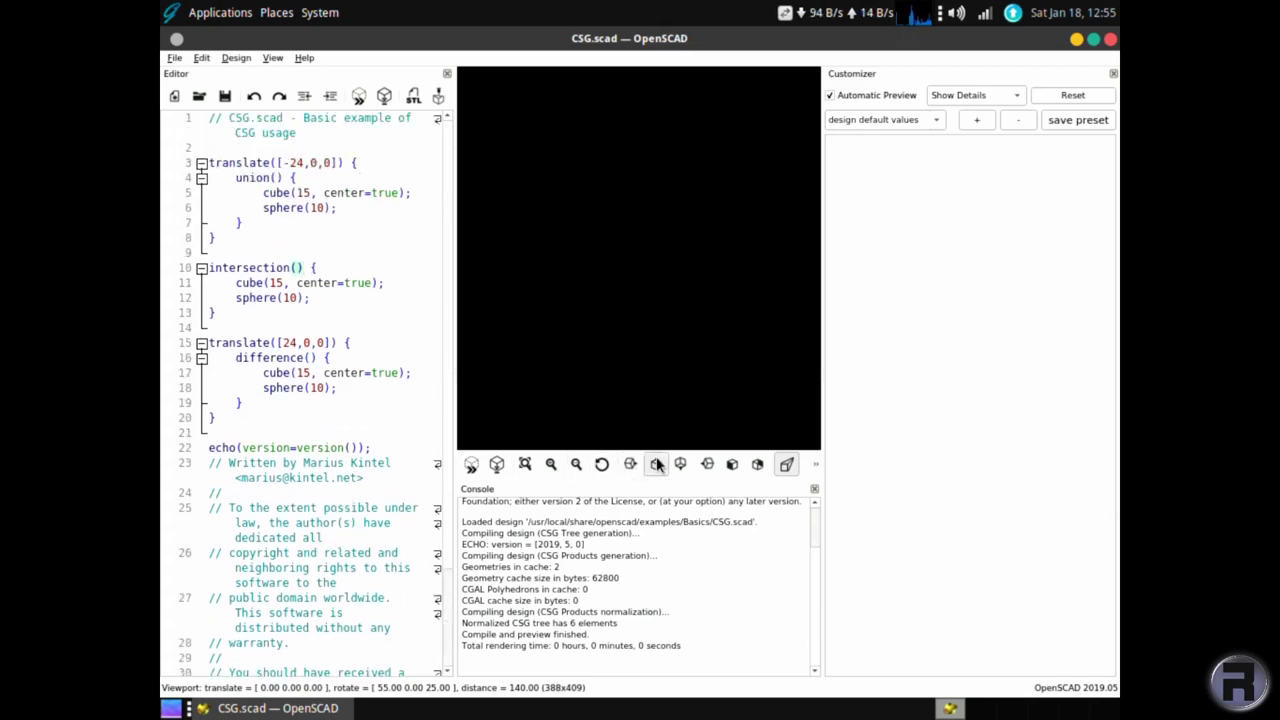
{"action": "left_click", "coordinate": [656, 464]}
{"action": "double_click", "coordinate": [296, 388]}
{"action": "left_click", "coordinate": [259, 329]}
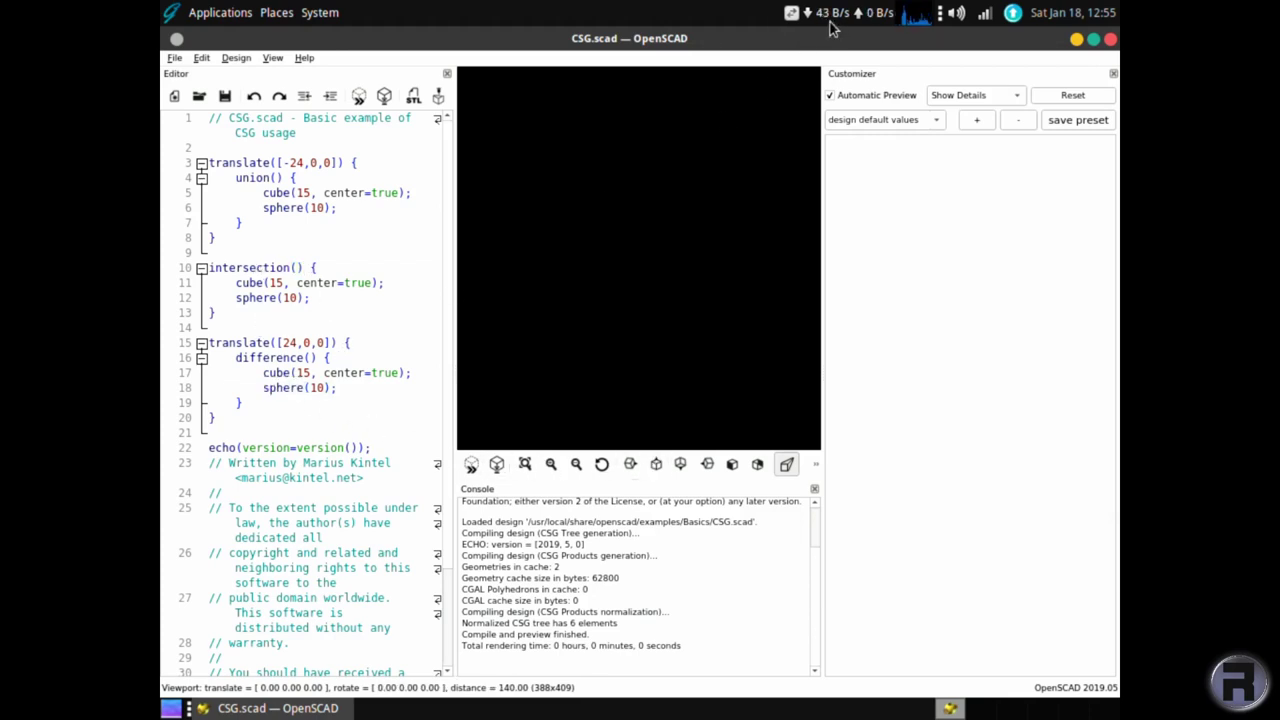
{"action": "left_click", "coordinate": [1109, 39]}
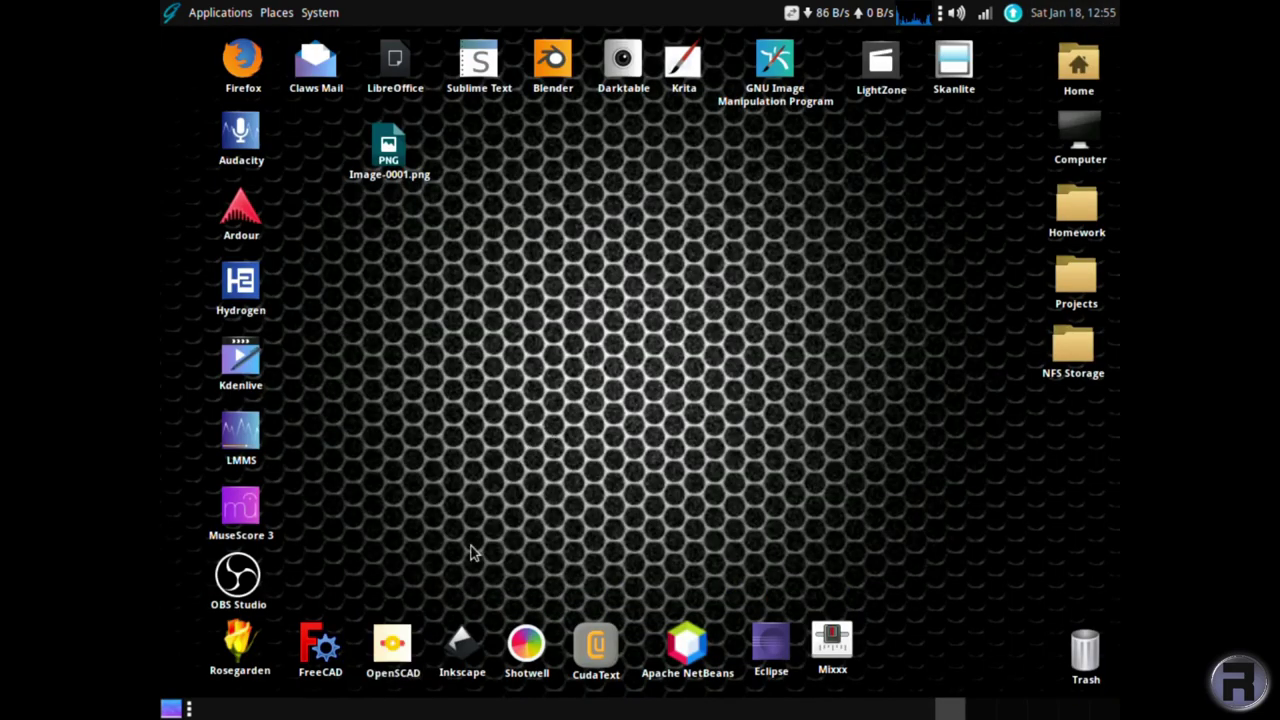
Launch Inkscape and draw a blue 3D box on the page
{"action": "left_click", "coordinate": [455, 642]}
{"action": "double_click", "coordinate": [454, 642]}
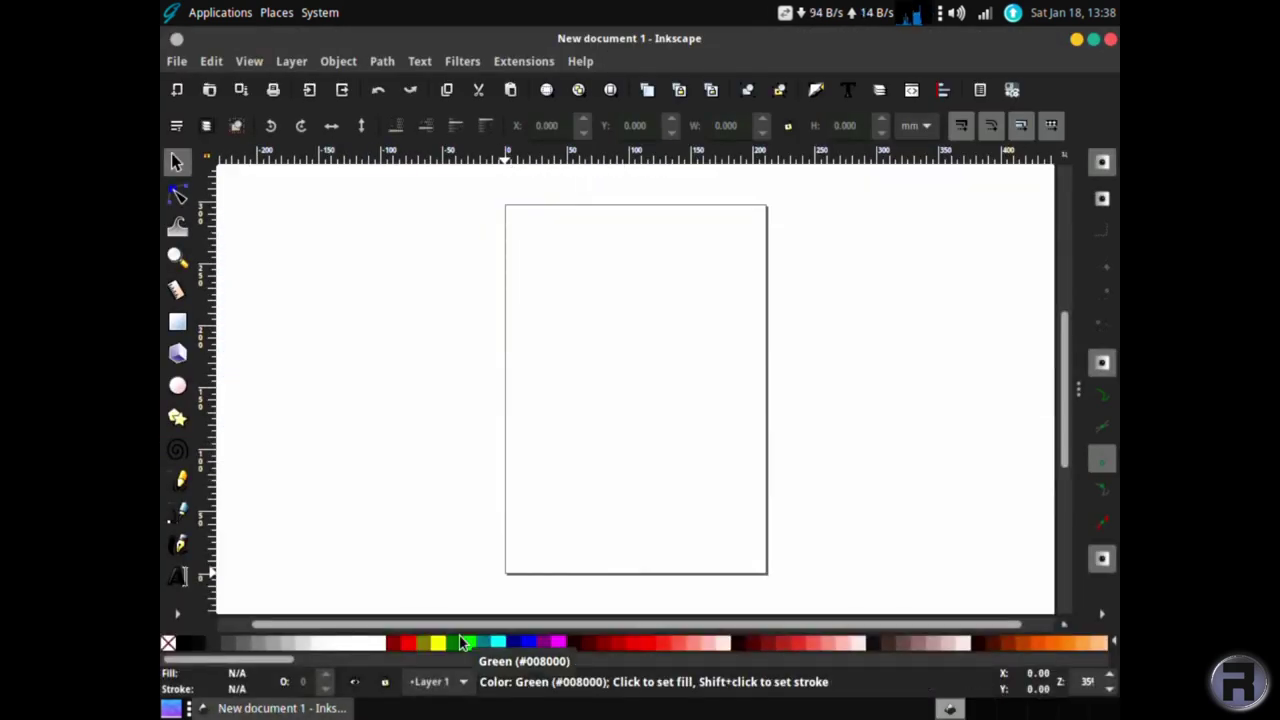
{"action": "left_click", "coordinate": [177, 353]}
{"action": "left_click_drag", "start_coordinate": [552, 337], "coordinate": [651, 417]}
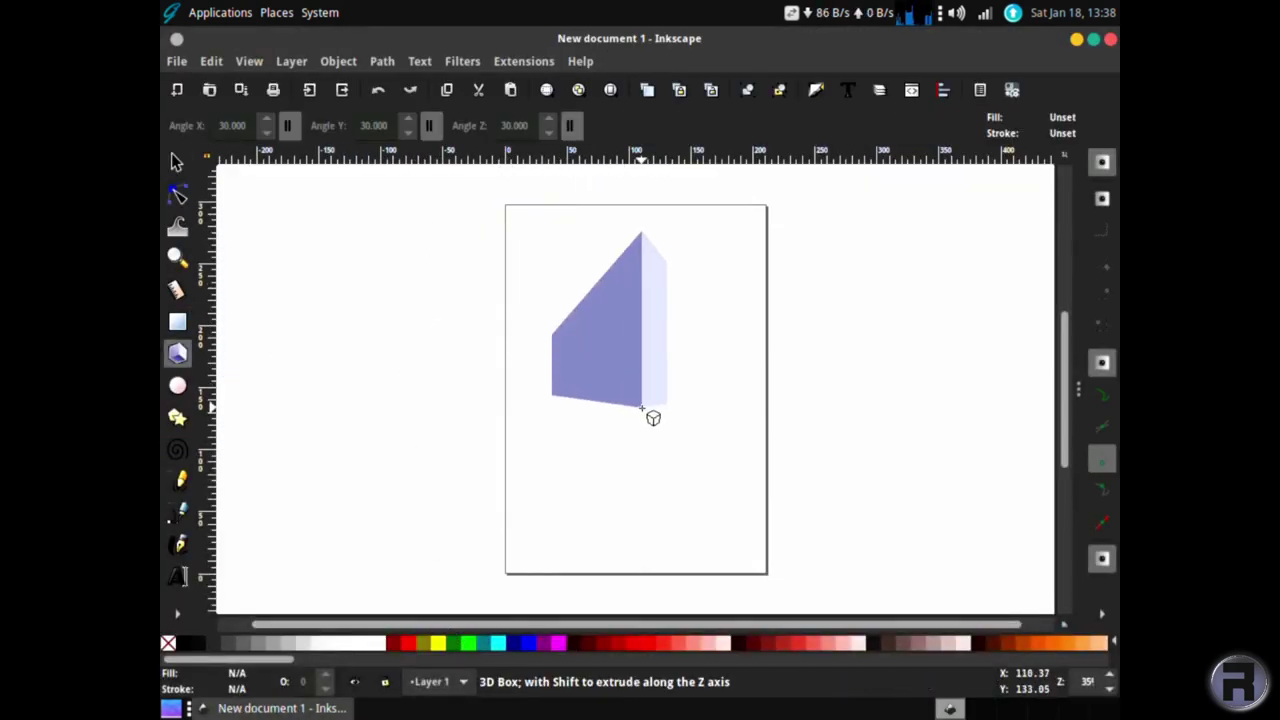
Draw three black stars and a wavy calligraphic stroke
{"action": "left_click", "coordinate": [177, 420]}
{"action": "left_click_drag", "start_coordinate": [567, 392], "coordinate": [612, 441]}
{"action": "left_click_drag", "start_coordinate": [598, 475], "coordinate": [636, 497]}
{"action": "left_click_drag", "start_coordinate": [672, 388], "coordinate": [670, 368]}
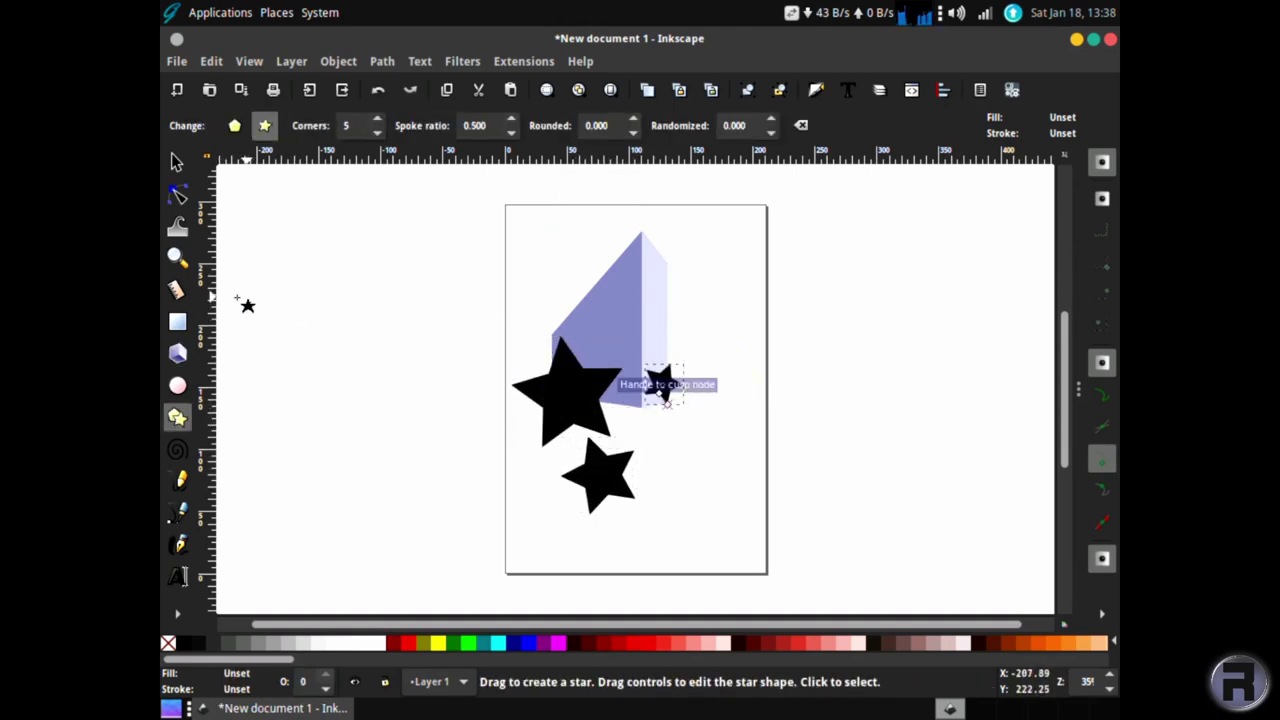
{"action": "left_click", "coordinate": [179, 543]}
{"action": "mouse_move", "coordinate": [678, 251]}
{"action": "left_mouse_down"}
{"action": "mouse_move", "coordinate": [690, 374]}
{"action": "mouse_move", "coordinate": [665, 502]}
{"action": "mouse_move", "coordinate": [708, 425]}
{"action": "mouse_move", "coordinate": [726, 338]}
{"action": "mouse_move", "coordinate": [686, 262]}
{"action": "mouse_move", "coordinate": [666, 264]}
{"action": "left_mouse_up"}
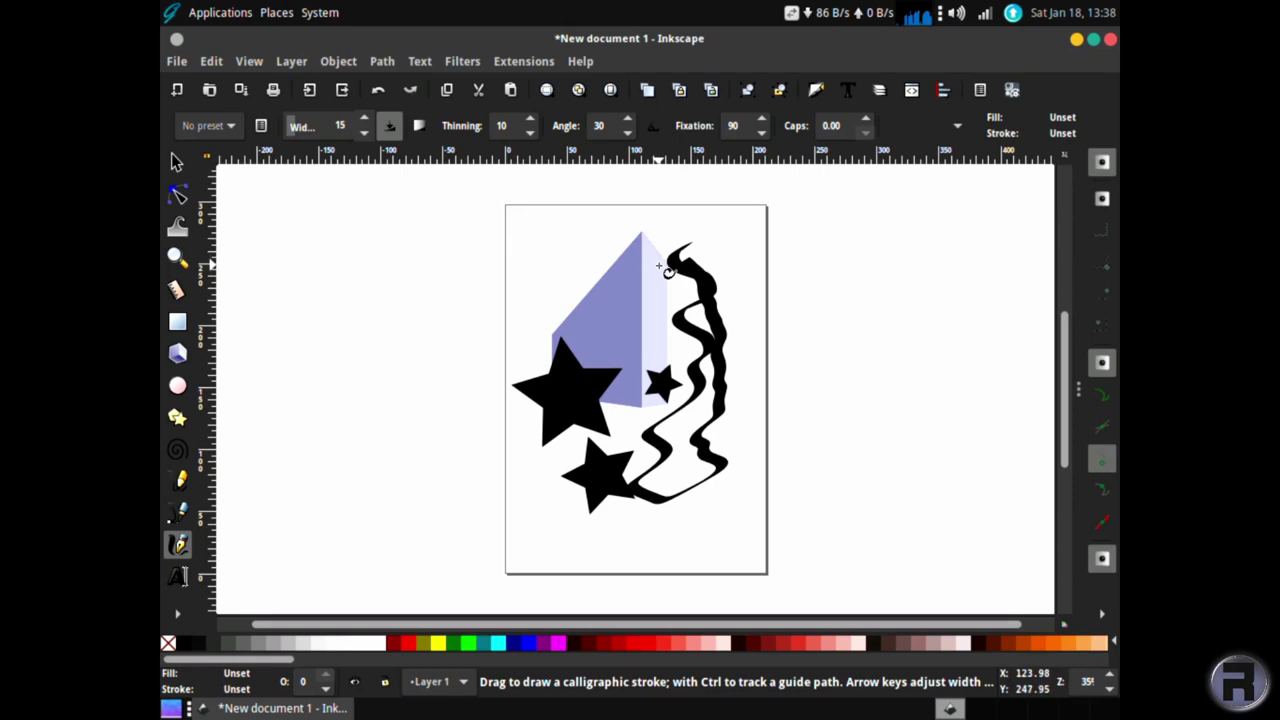
Check the Inkscape 0.92.4 version information, then quit without saving
{"action": "left_click", "coordinate": [581, 62]}
{"action": "left_click", "coordinate": [577, 289]}
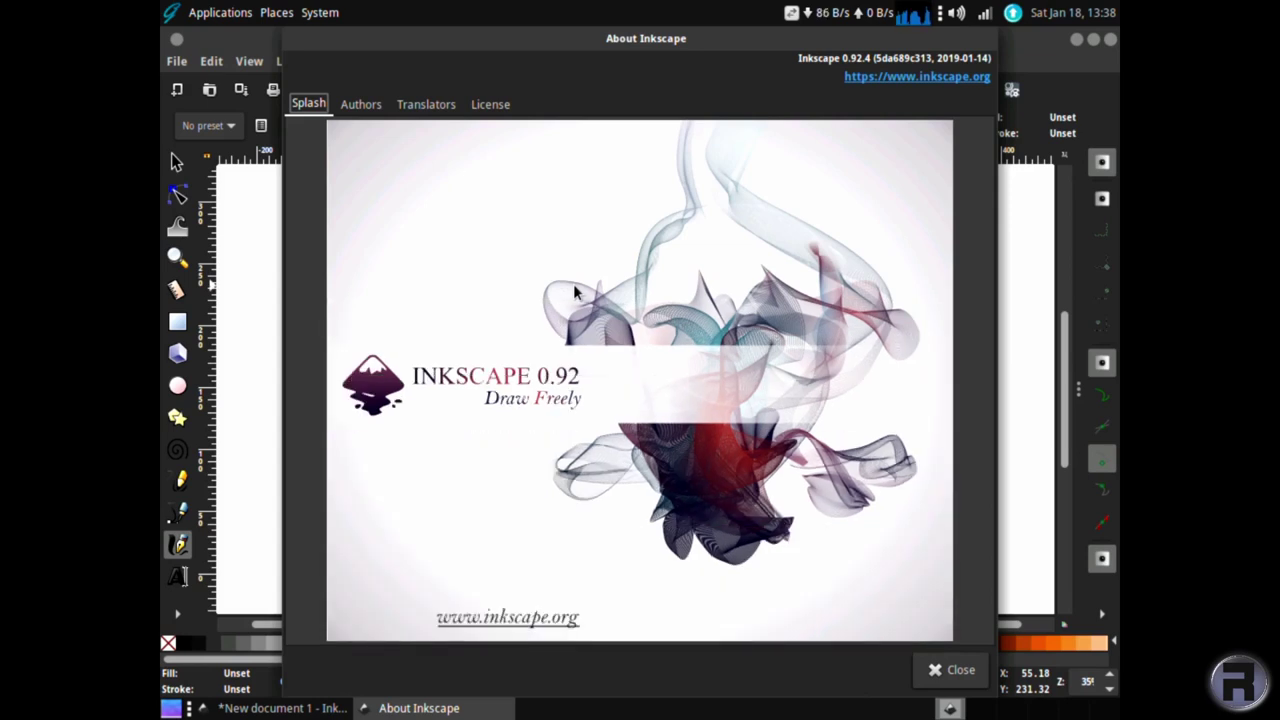
{"action": "left_click", "coordinate": [972, 672]}
{"action": "left_click", "coordinate": [1110, 40]}
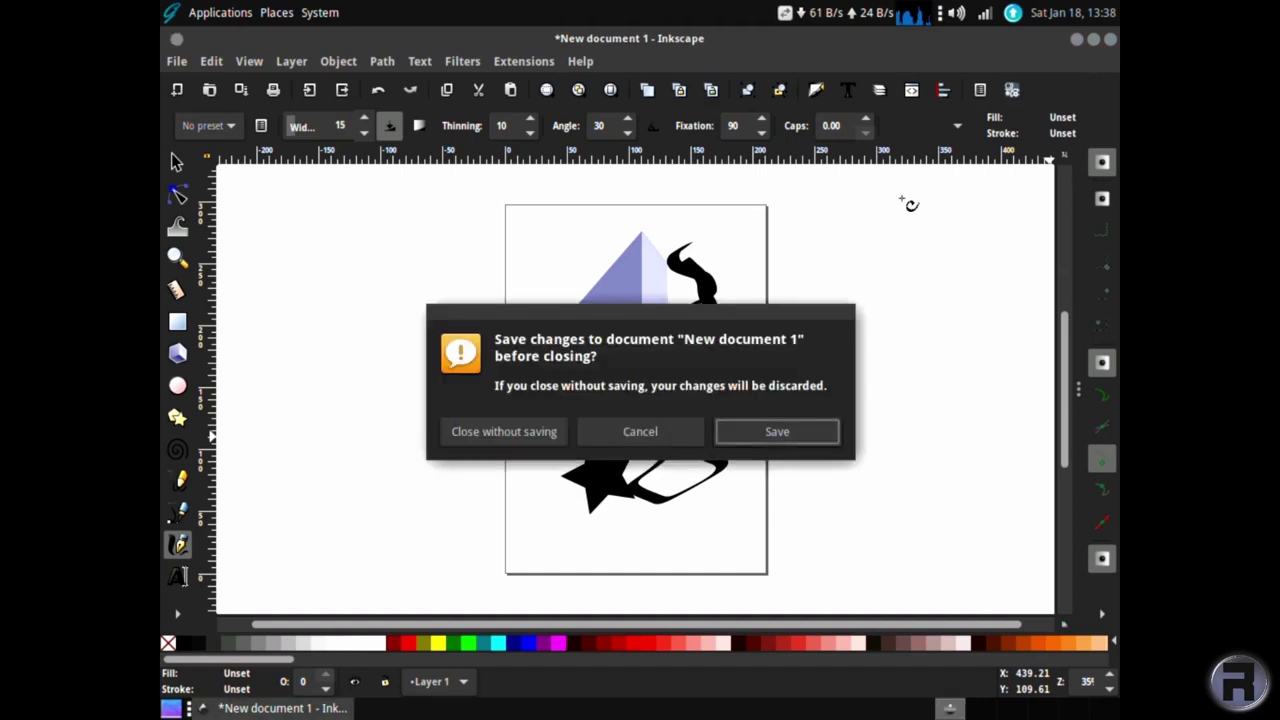
{"action": "left_click", "coordinate": [538, 433]}
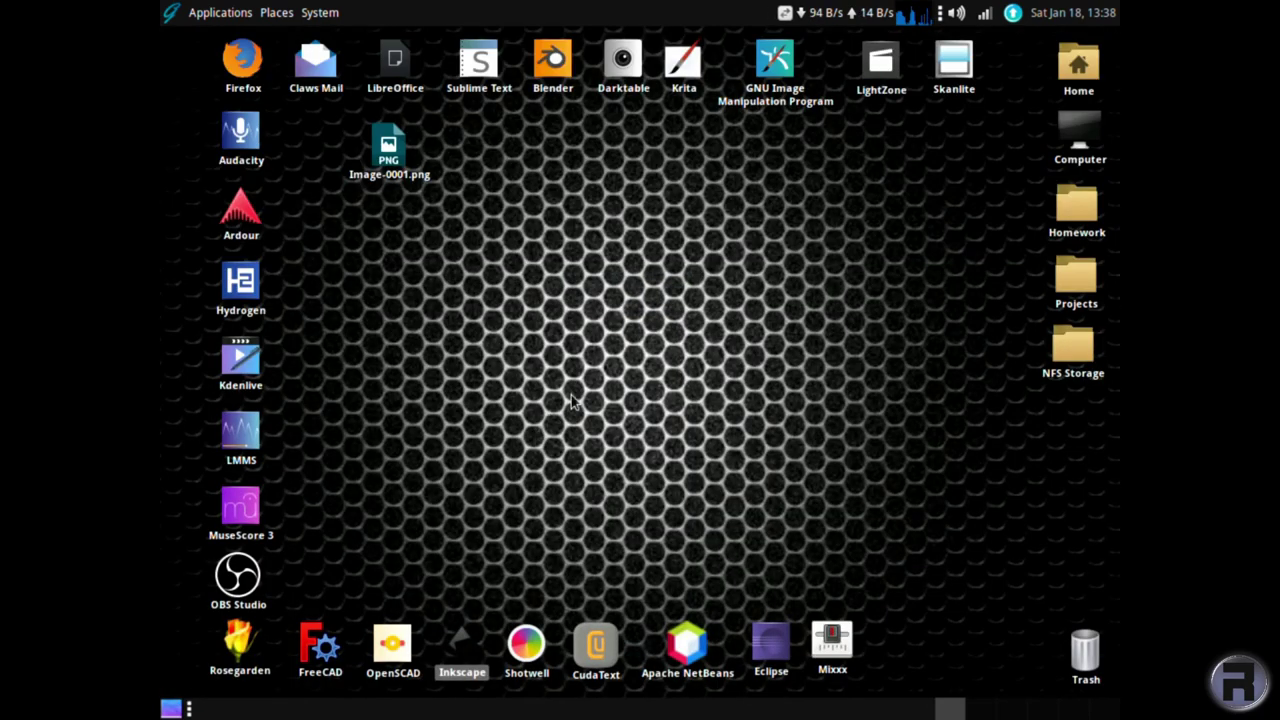
{"action": "double_click", "coordinate": [533, 645]}
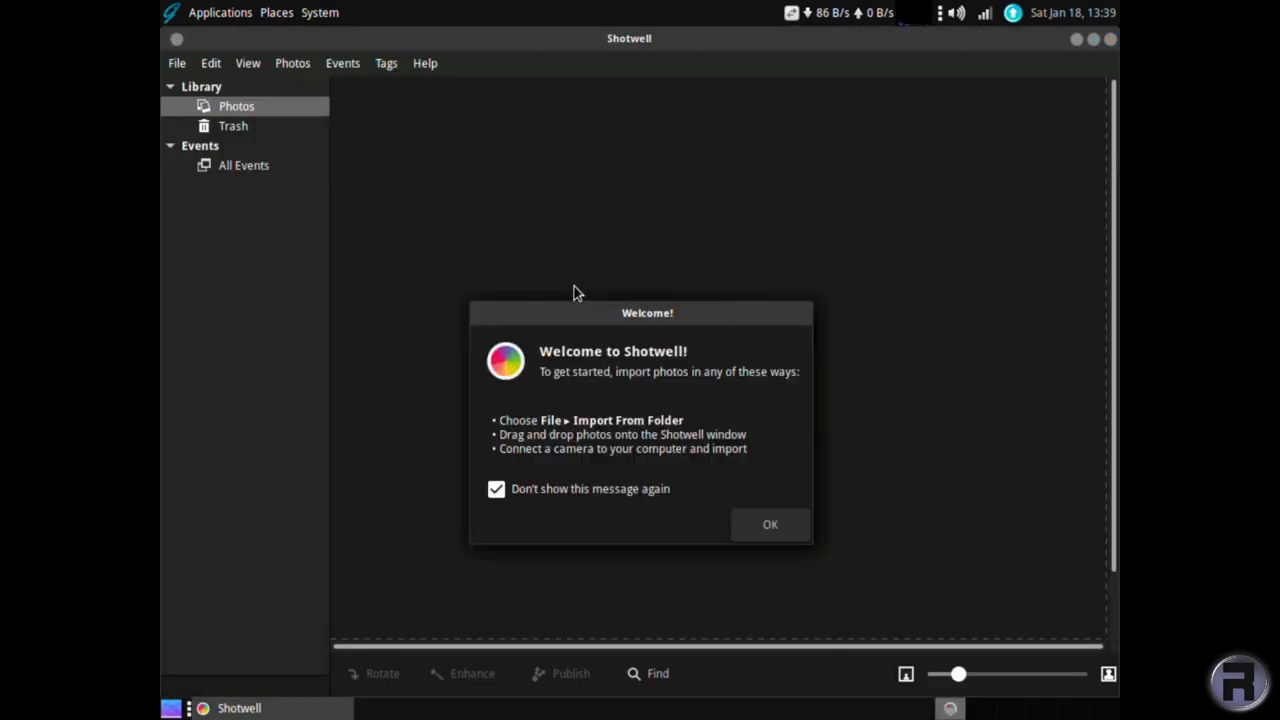
Import Image-0001.png from the Desktop folder into the Shotwell library by copying it
{"action": "left_click", "coordinate": [760, 530]}
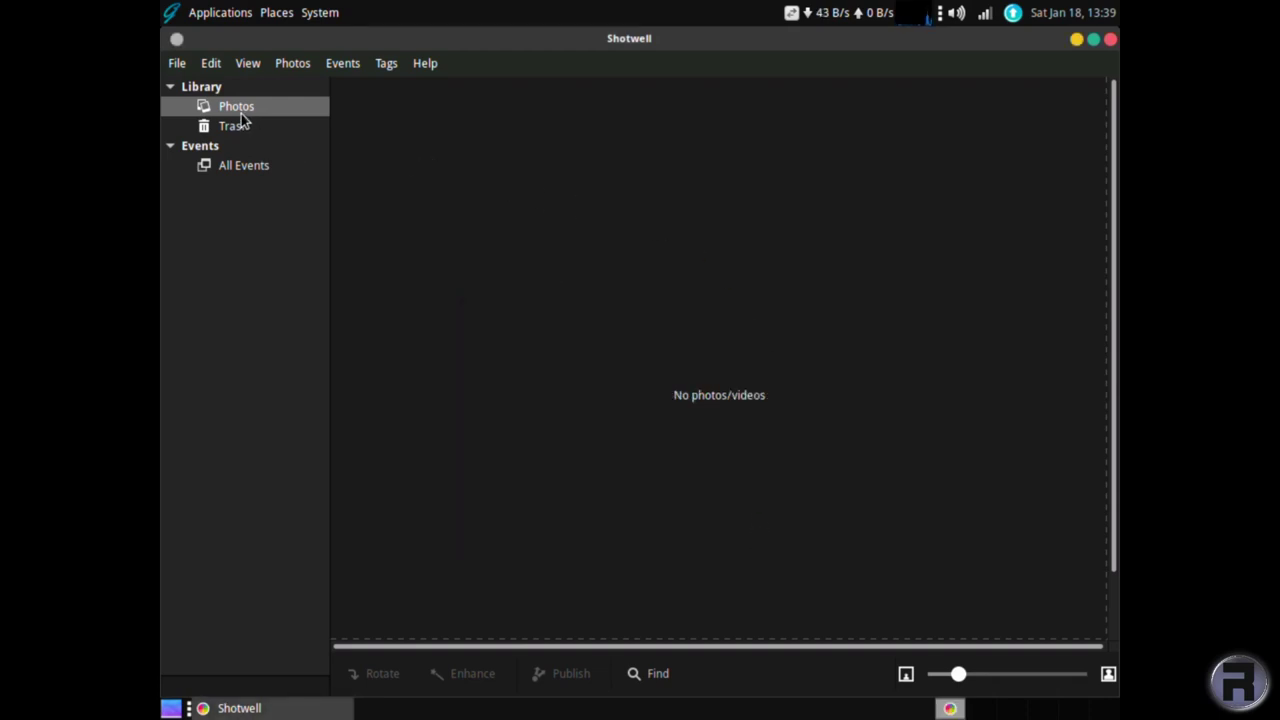
{"action": "left_click", "coordinate": [188, 64]}
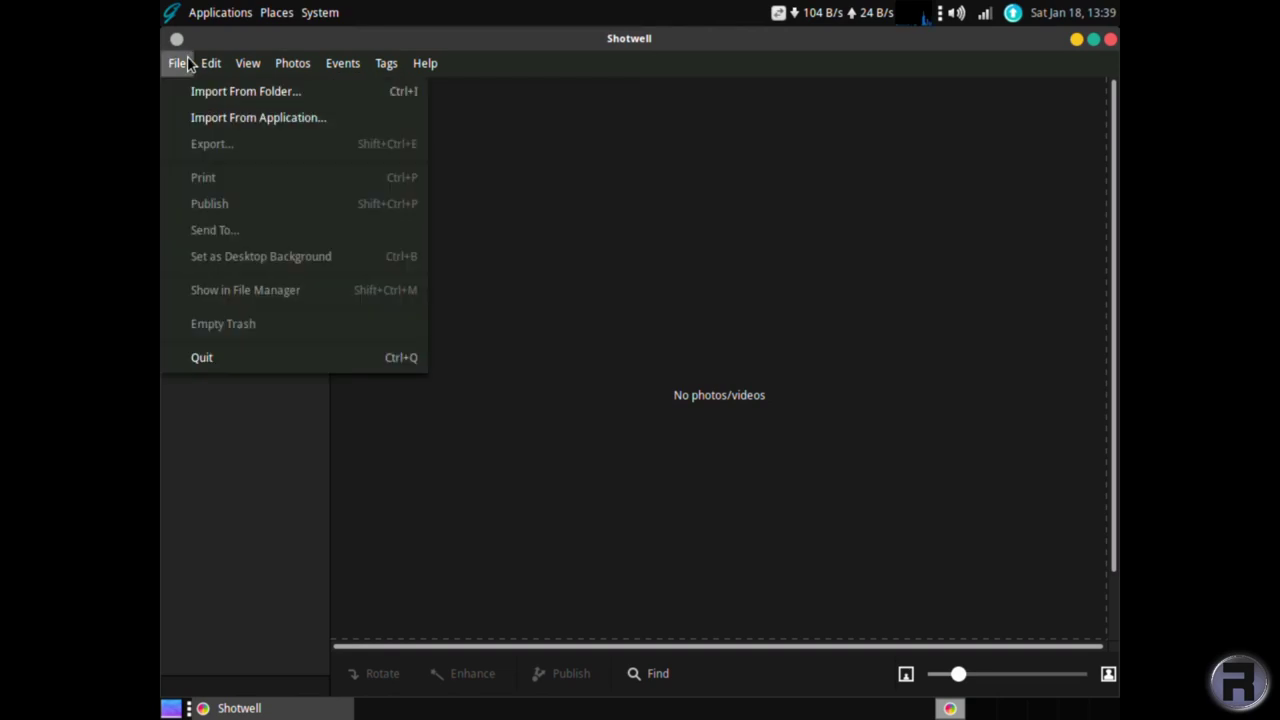
{"action": "left_click", "coordinate": [190, 90]}
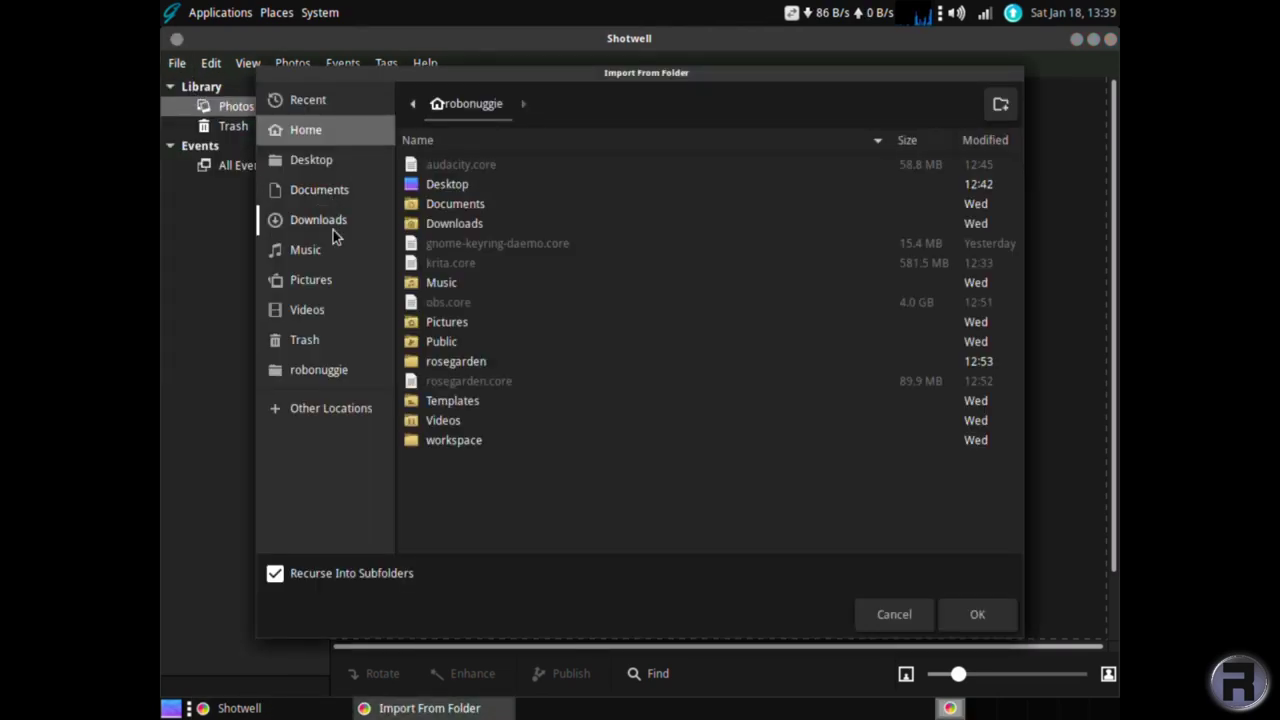
{"action": "left_click", "coordinate": [317, 163]}
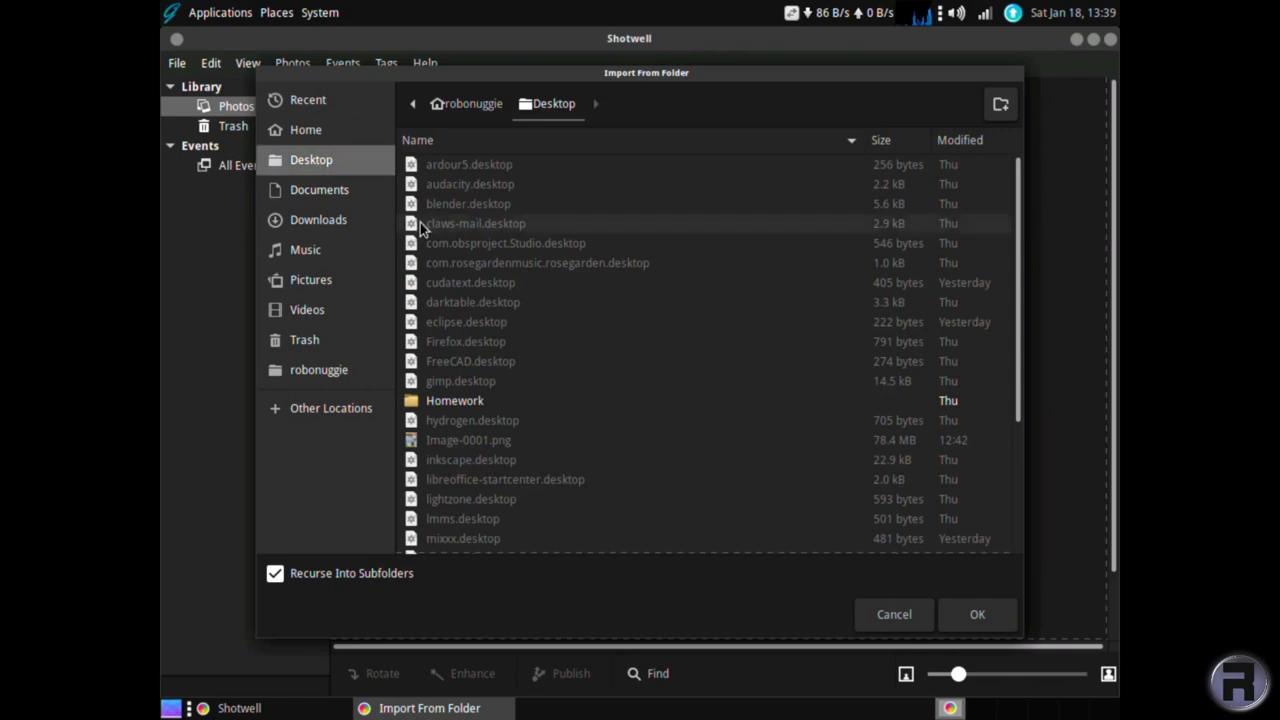
{"action": "left_click", "coordinate": [975, 613]}
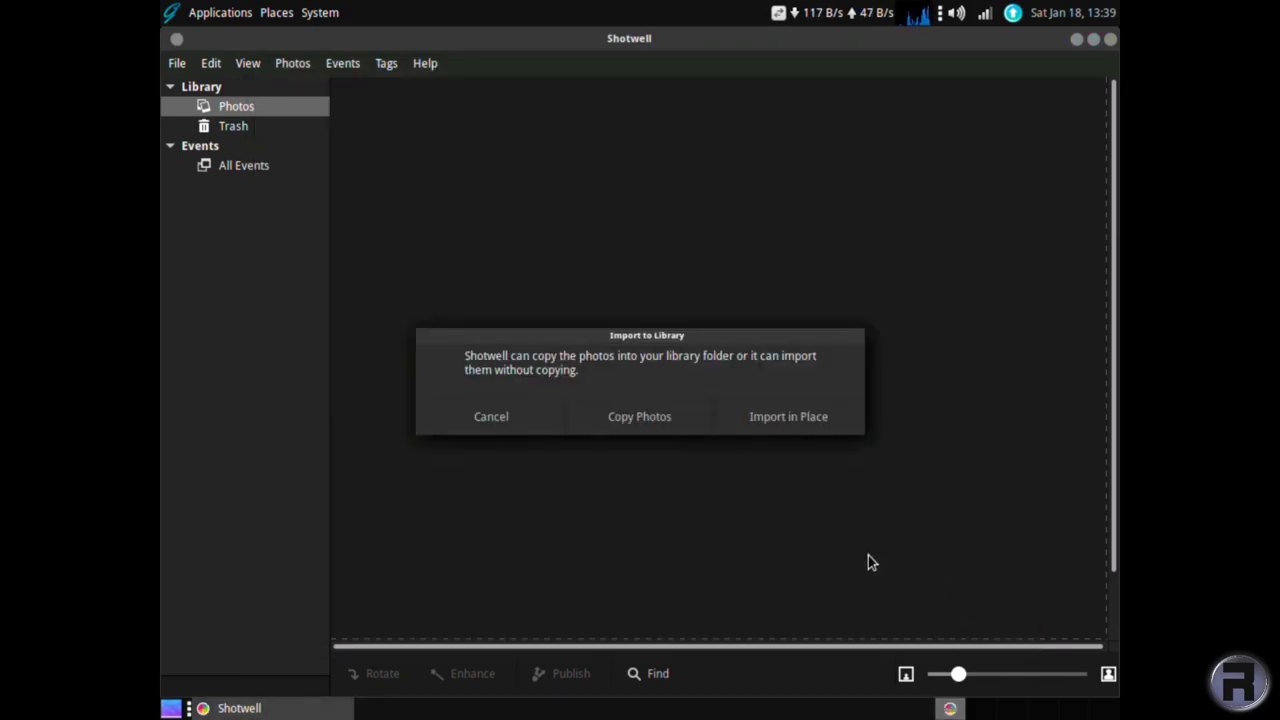
{"action": "left_click", "coordinate": [639, 417]}
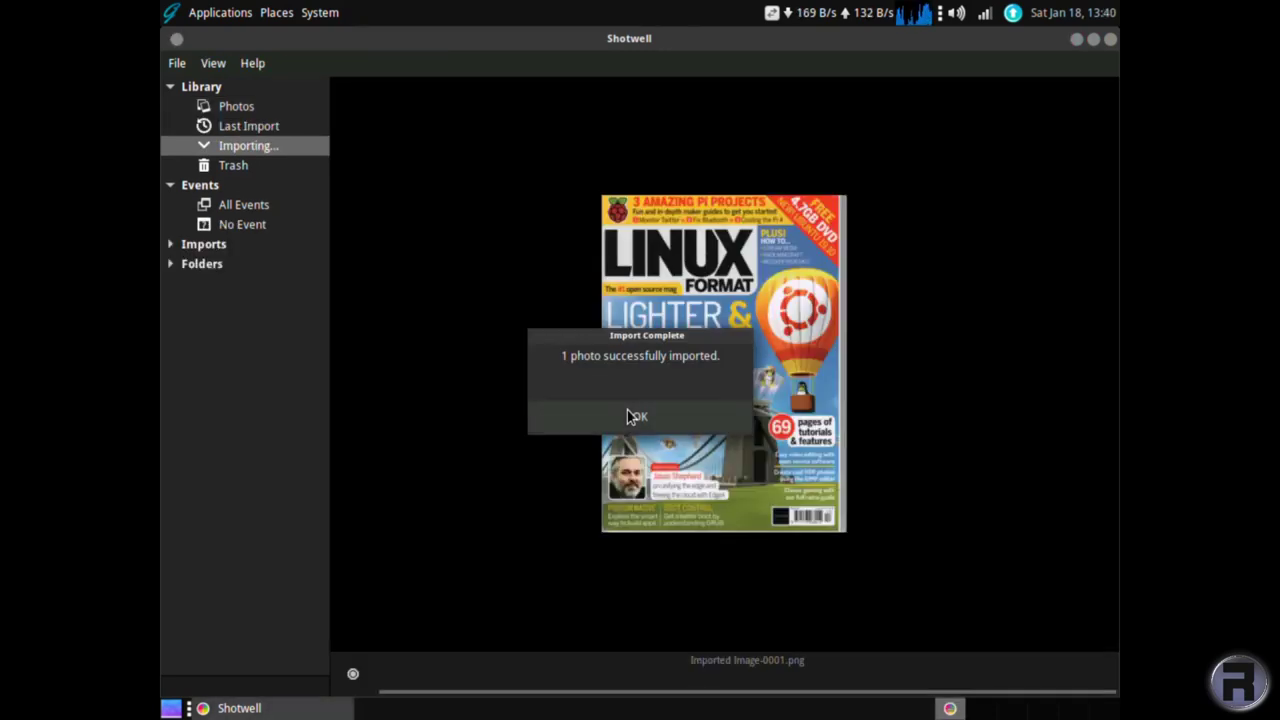
{"action": "left_click", "coordinate": [628, 410]}
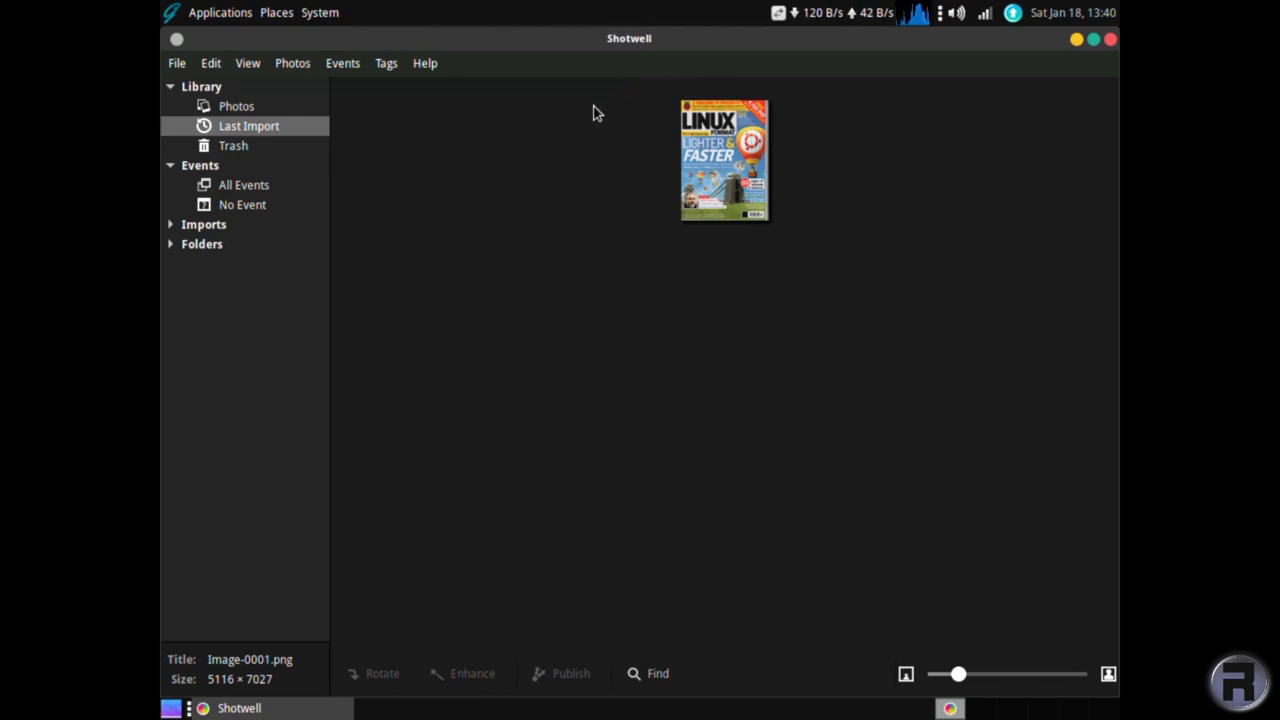
View the photo full size, check Shotwell version 0.30.8 'Celle', then quit
{"action": "double_click", "coordinate": [716, 143]}
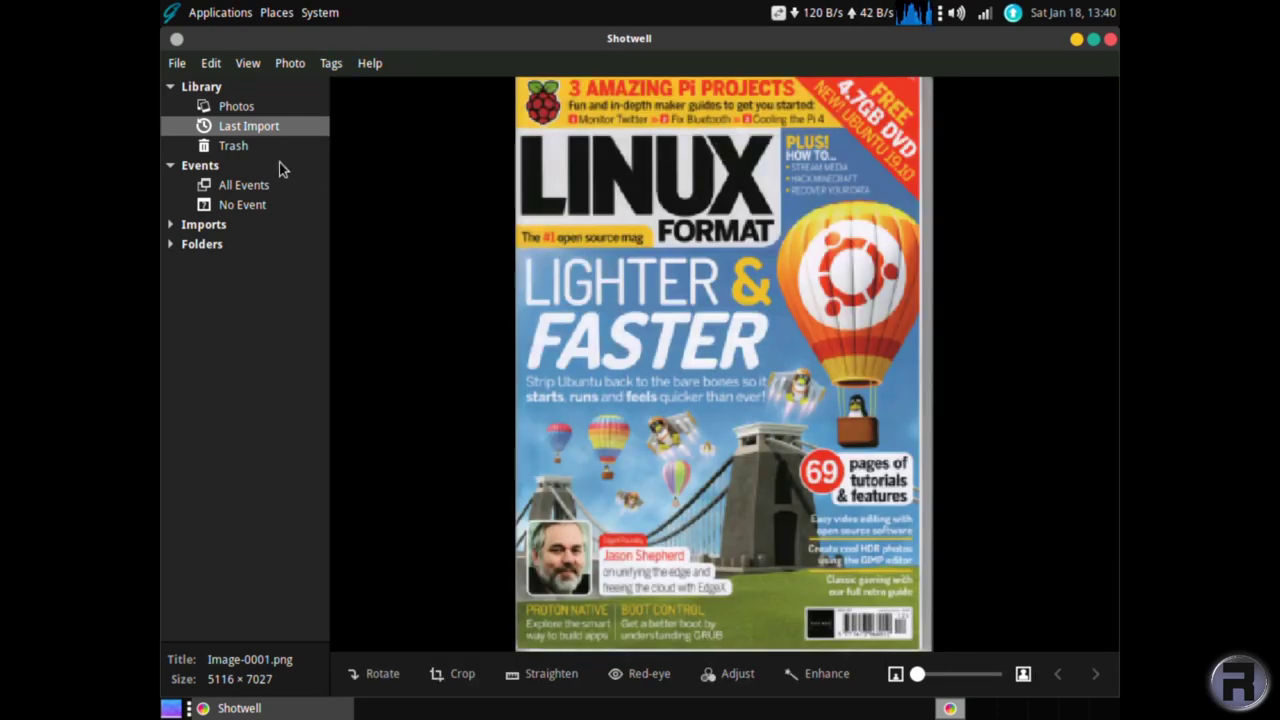
{"action": "right_click", "coordinate": [576, 195]}
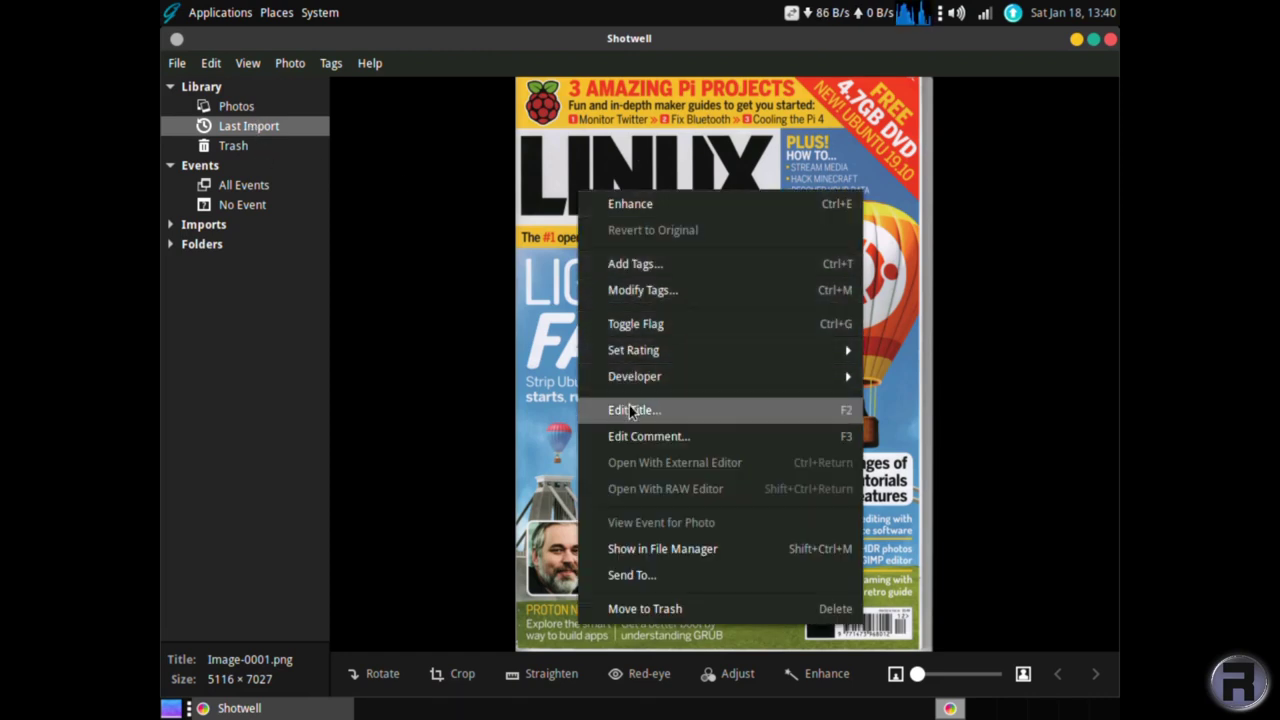
{"action": "left_click", "coordinate": [448, 188]}
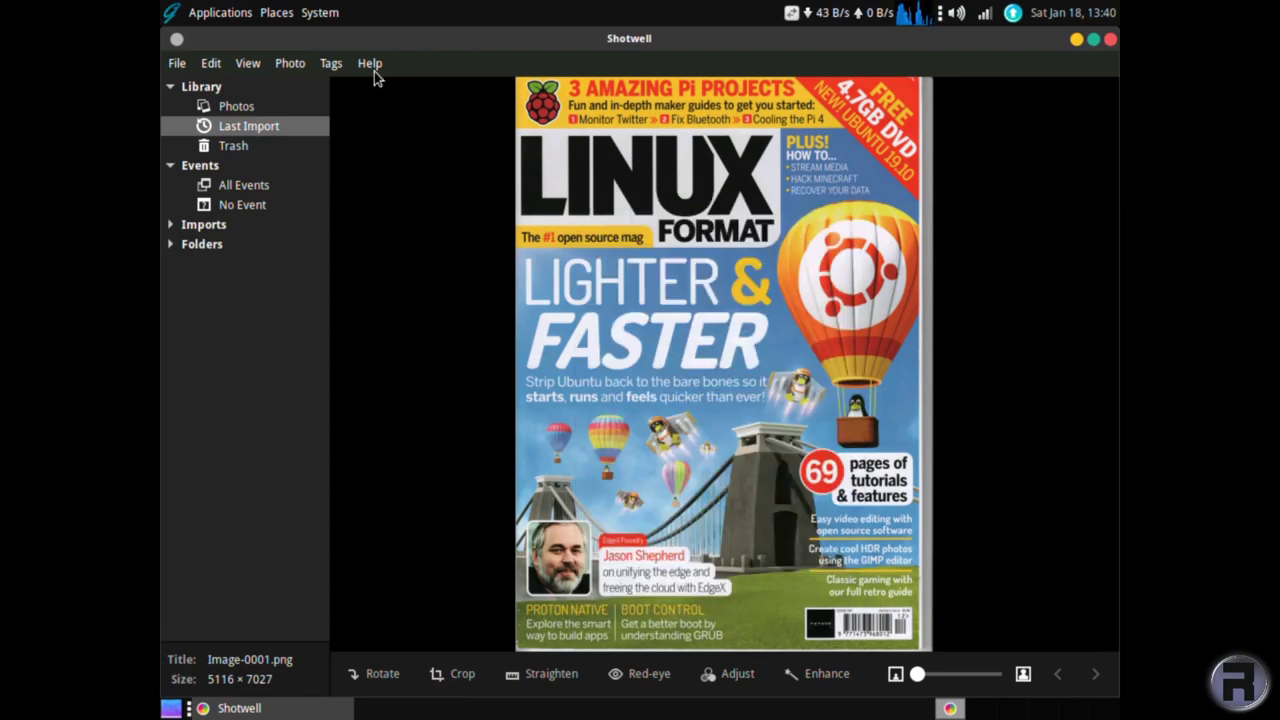
{"action": "left_click", "coordinate": [370, 64]}
{"action": "left_click", "coordinate": [409, 178]}
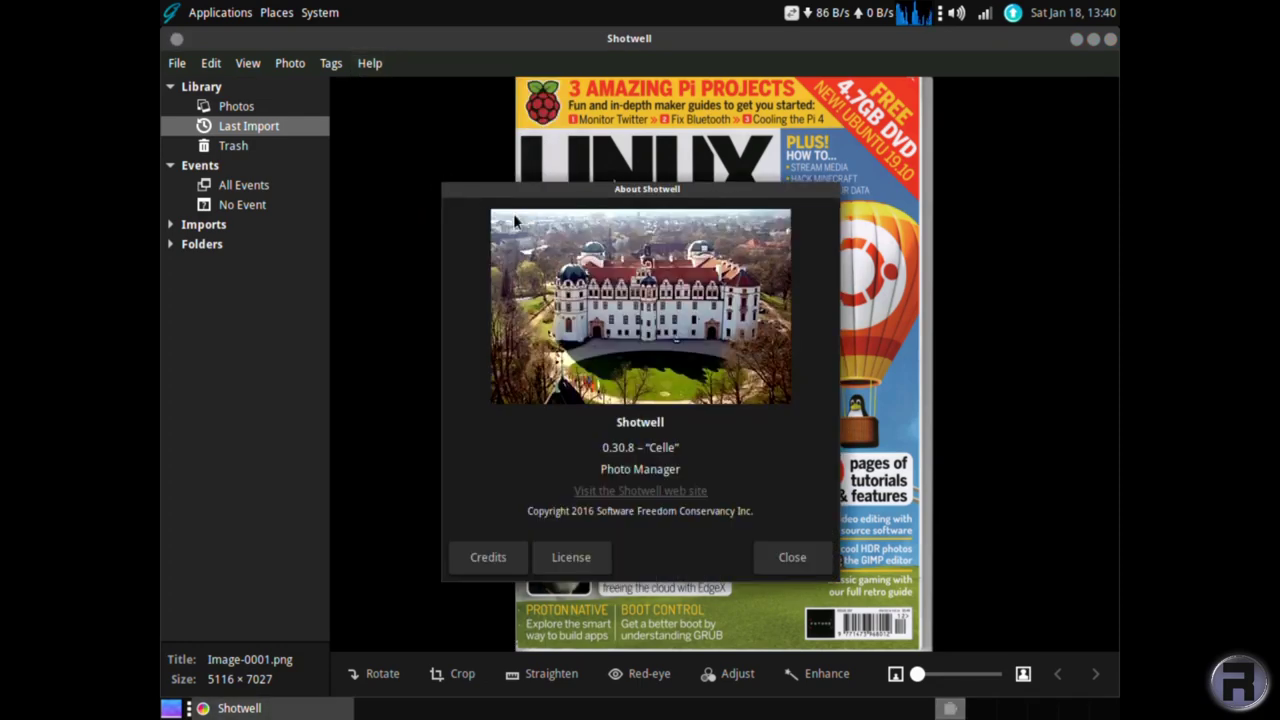
{"action": "left_click", "coordinate": [792, 555]}
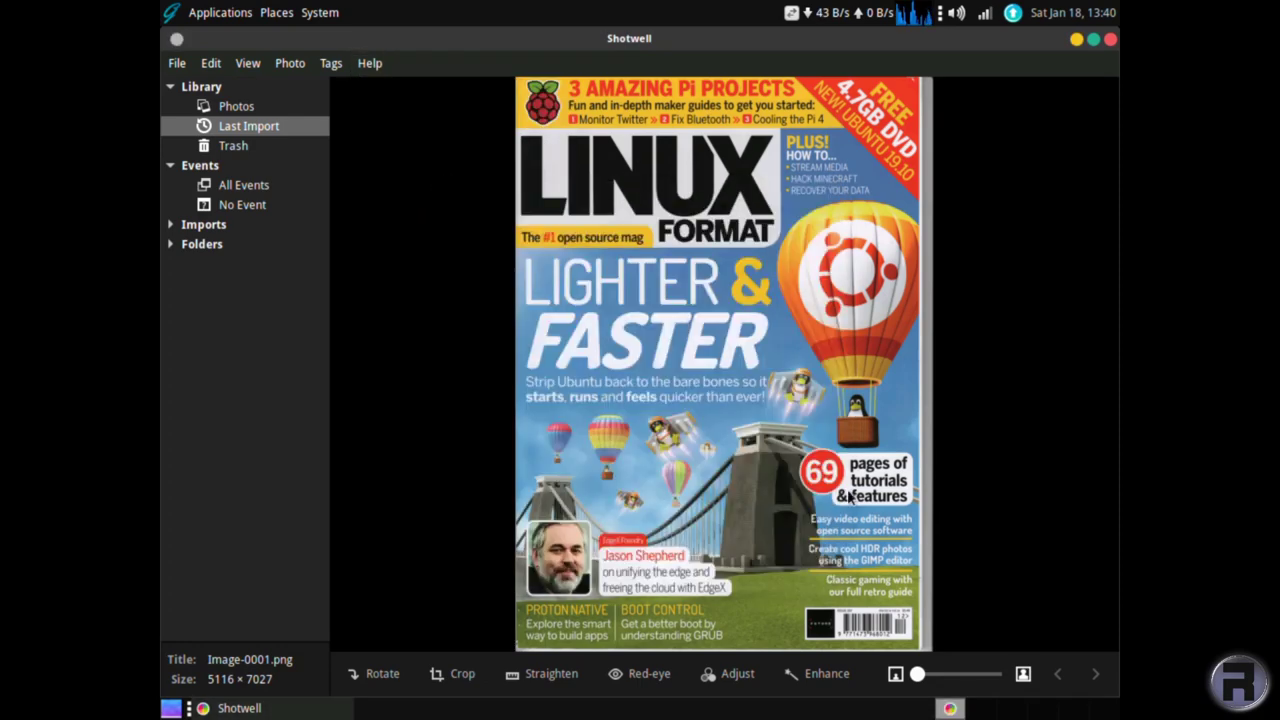
{"action": "left_click", "coordinate": [1110, 39]}
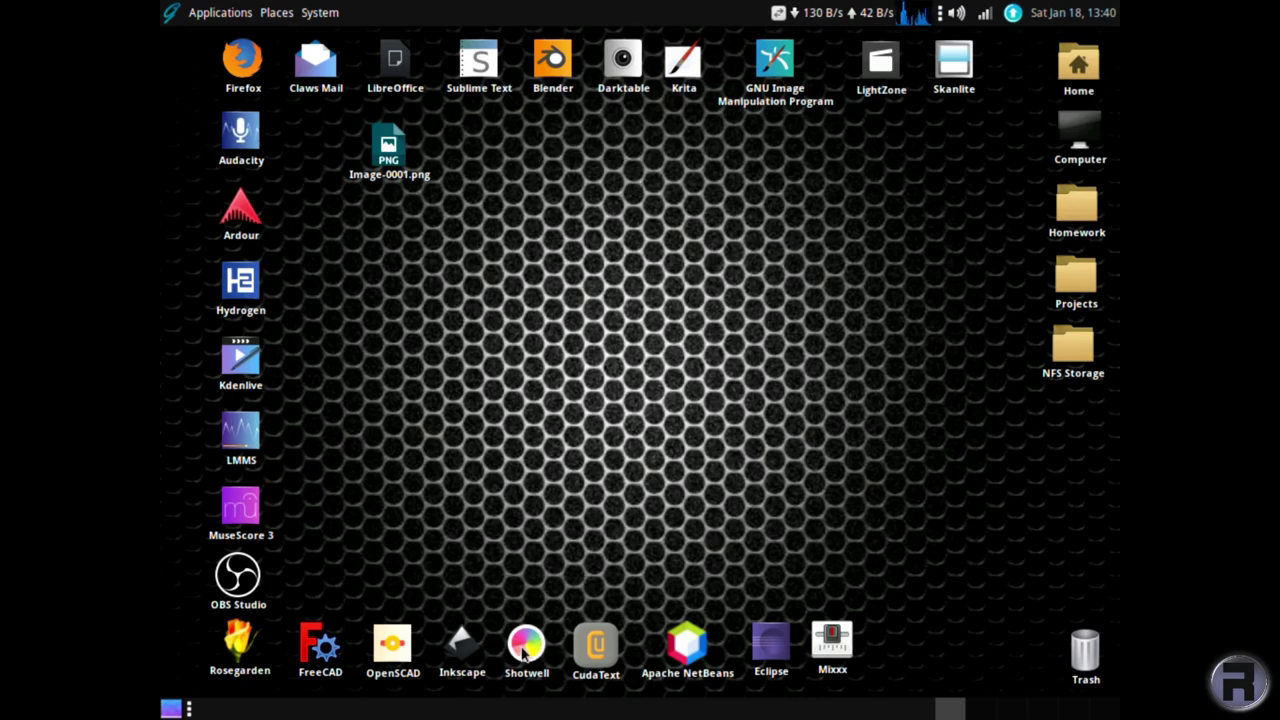
Launch CudaText, browse its File menu, and view its About information
{"action": "double_click", "coordinate": [596, 645]}
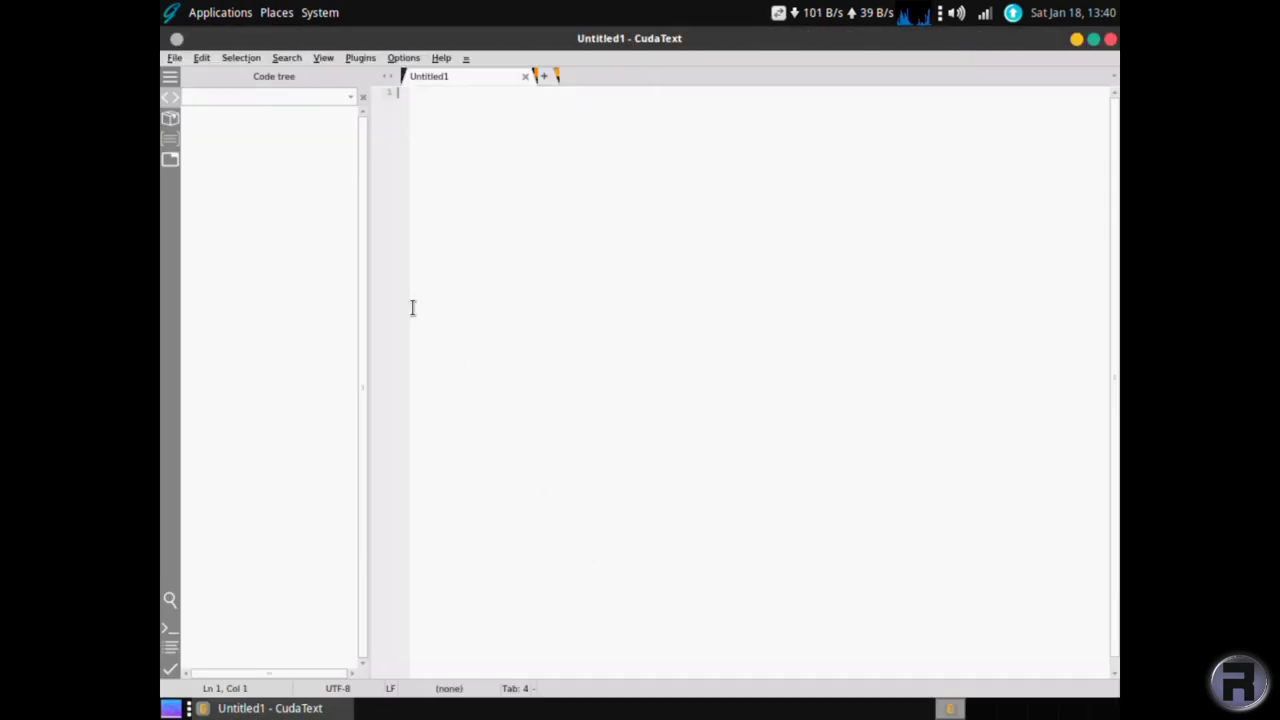
{"action": "left_click", "coordinate": [175, 59]}
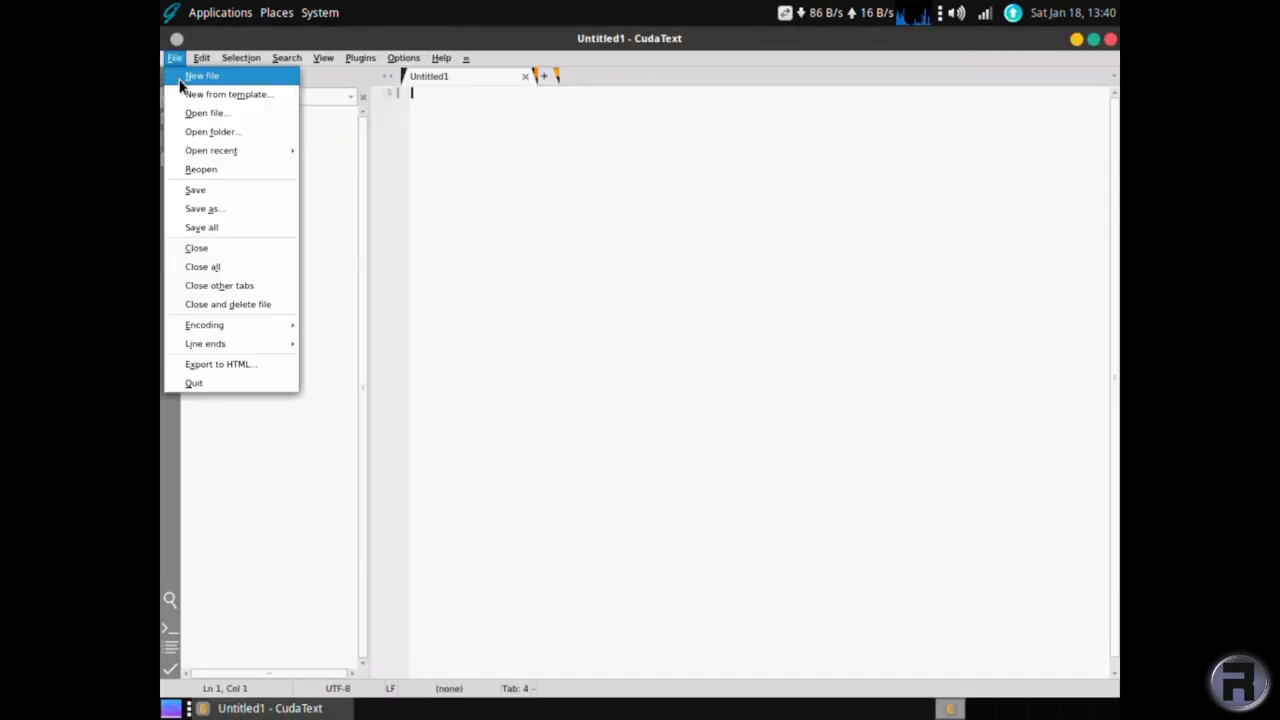
{"action": "left_click", "coordinate": [497, 297]}
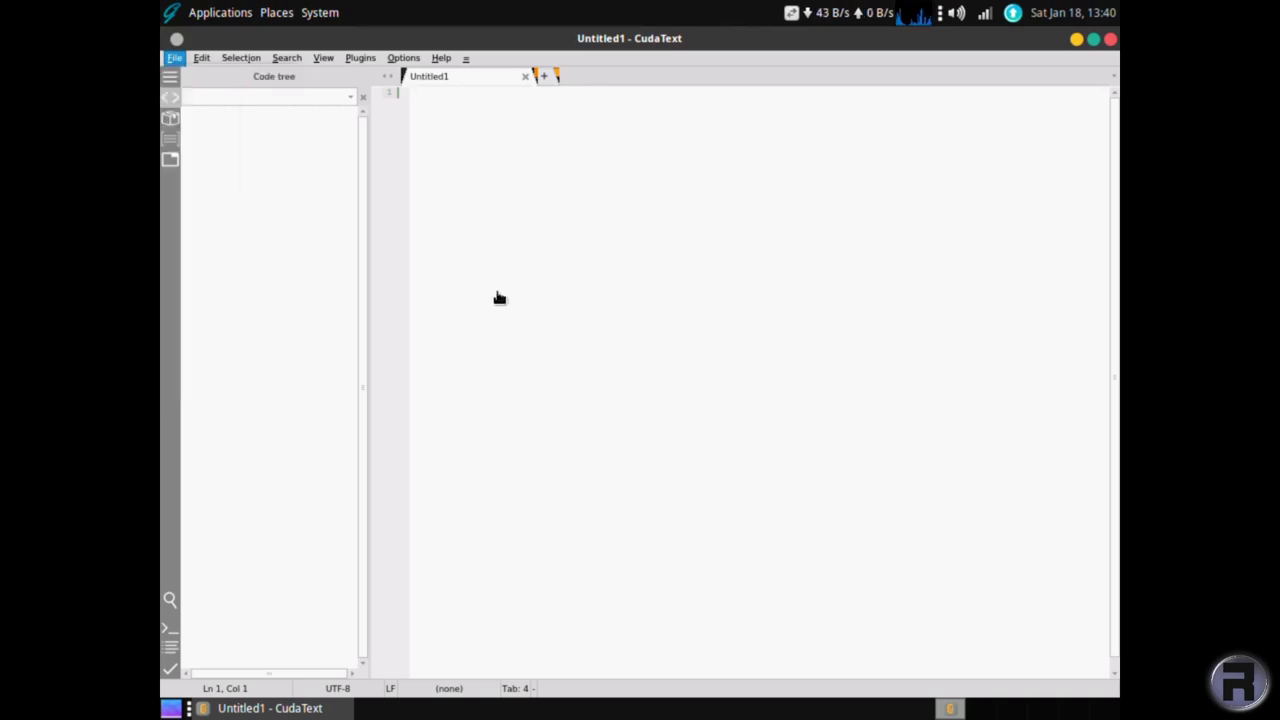
{"action": "left_click", "coordinate": [440, 58]}
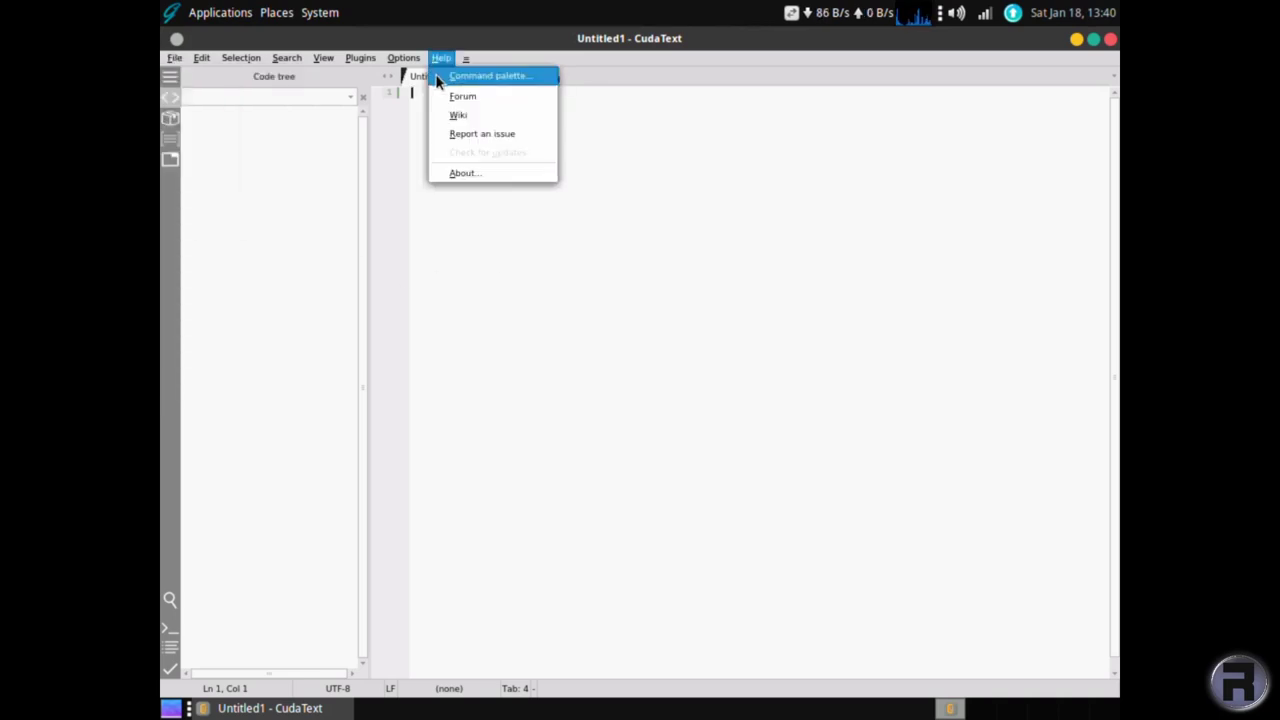
{"action": "left_click", "coordinate": [457, 177]}
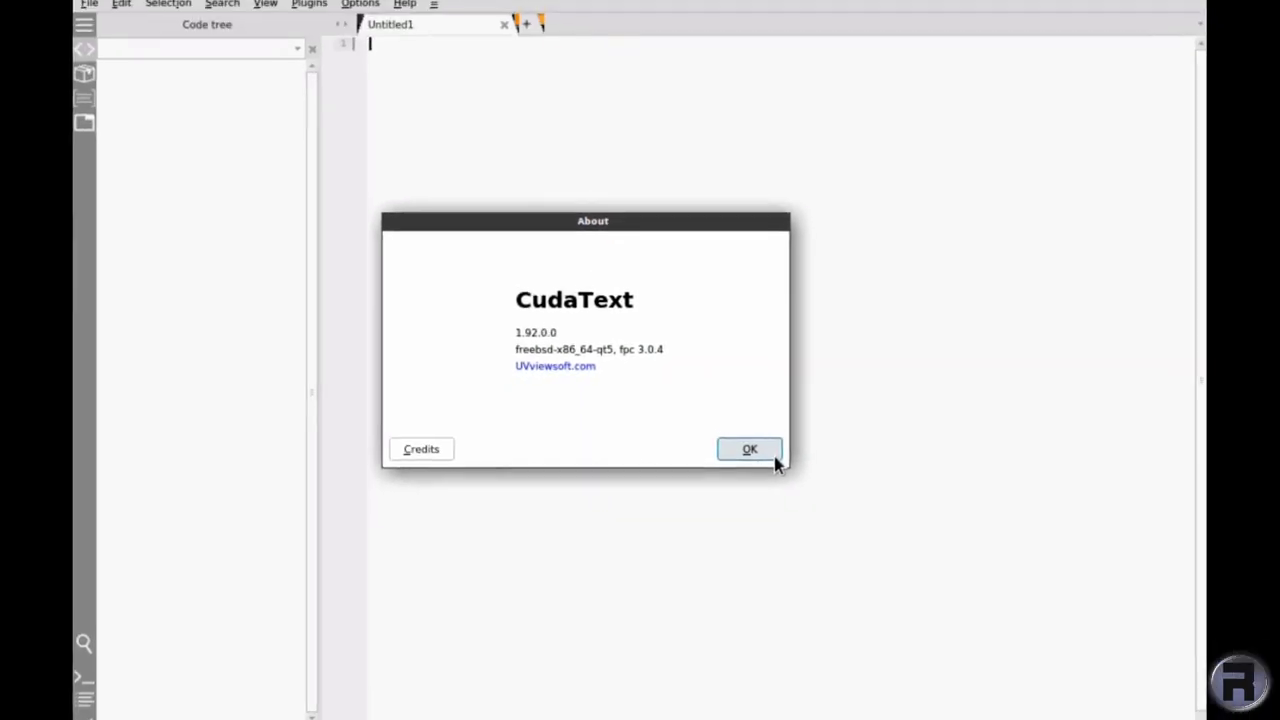
{"action": "left_click", "coordinate": [832, 514]}
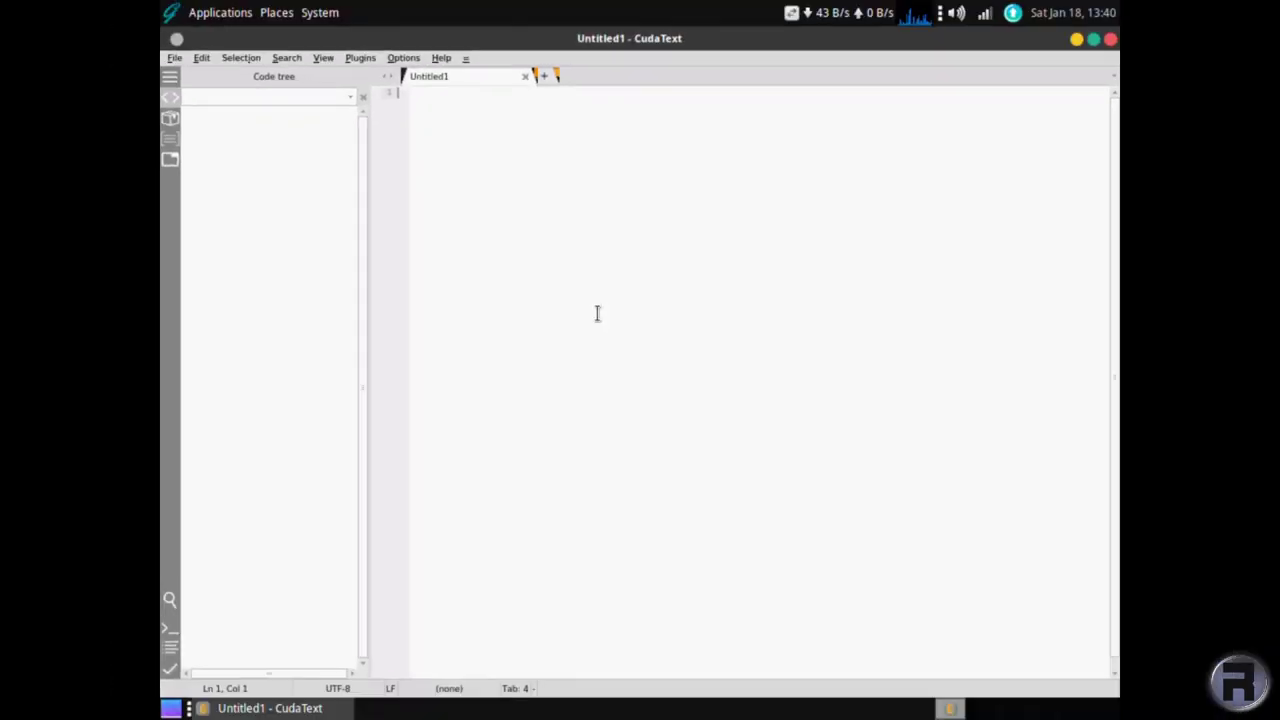
Type 'helloHowAreYou', then close CudaText without saving
{"action": "type", "text": "helloHowAreYou"}
{"action": "left_click", "coordinate": [404, 58]}
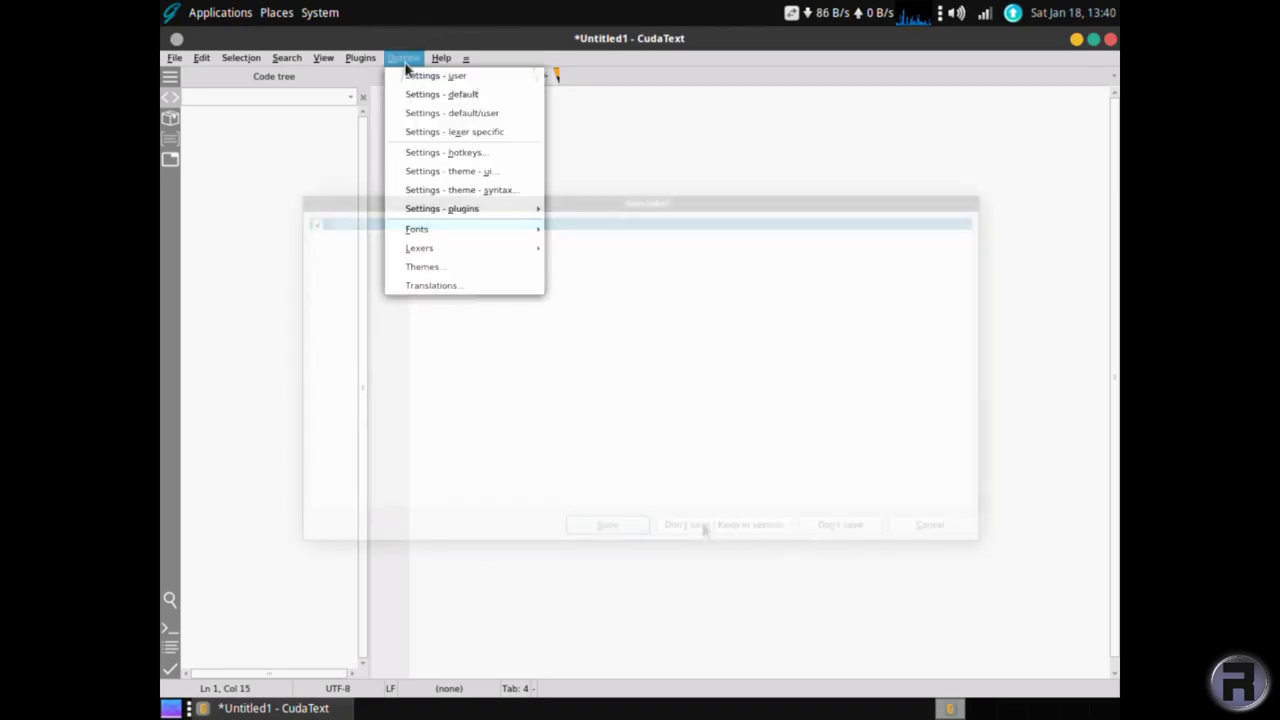
{"action": "left_click", "coordinate": [838, 525]}
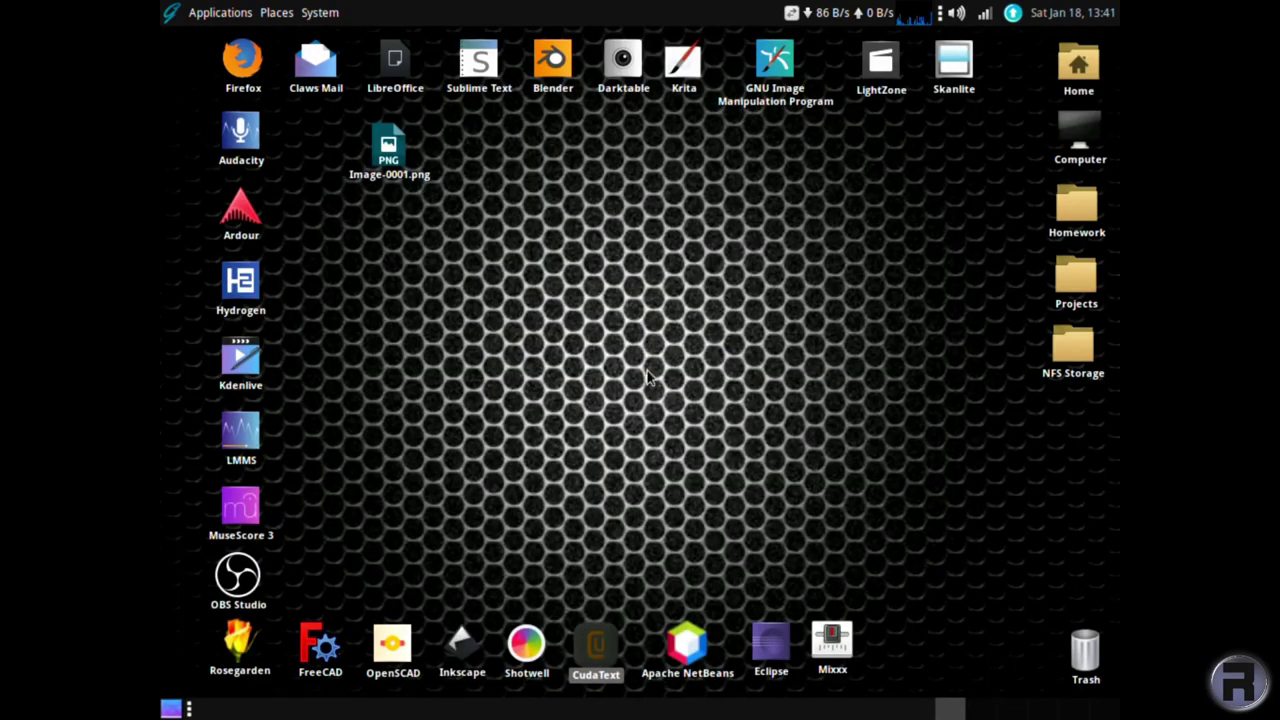
{"action": "left_click", "coordinate": [680, 632]}
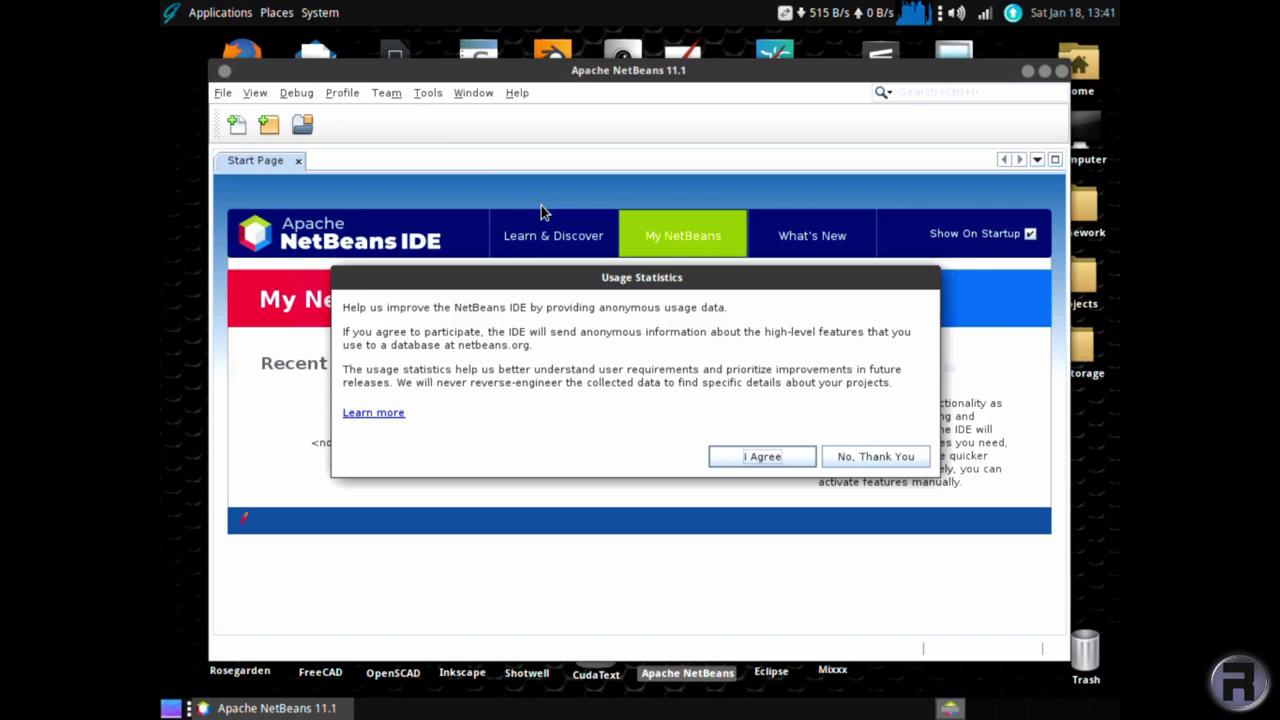
Agree to the NetBeans usage statistics prompt and open Install Plugins from the start page
{"action": "left_click", "coordinate": [745, 458]}
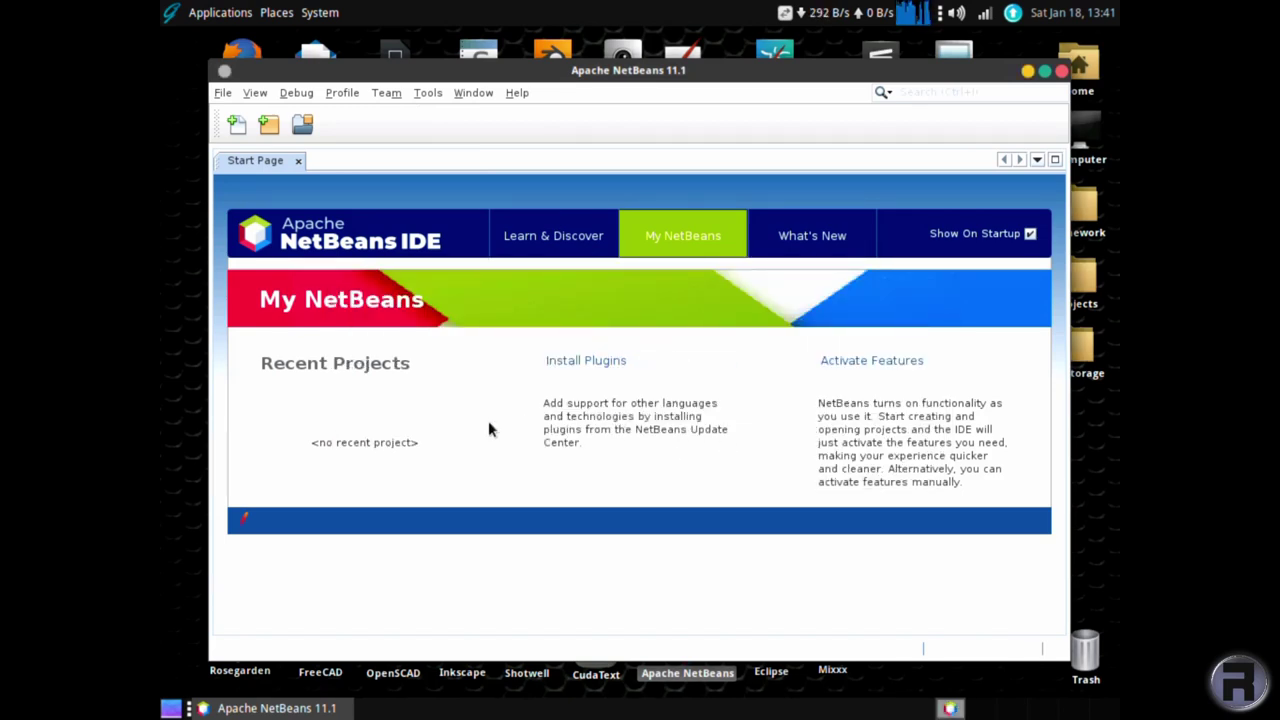
{"action": "left_click", "coordinate": [598, 361]}
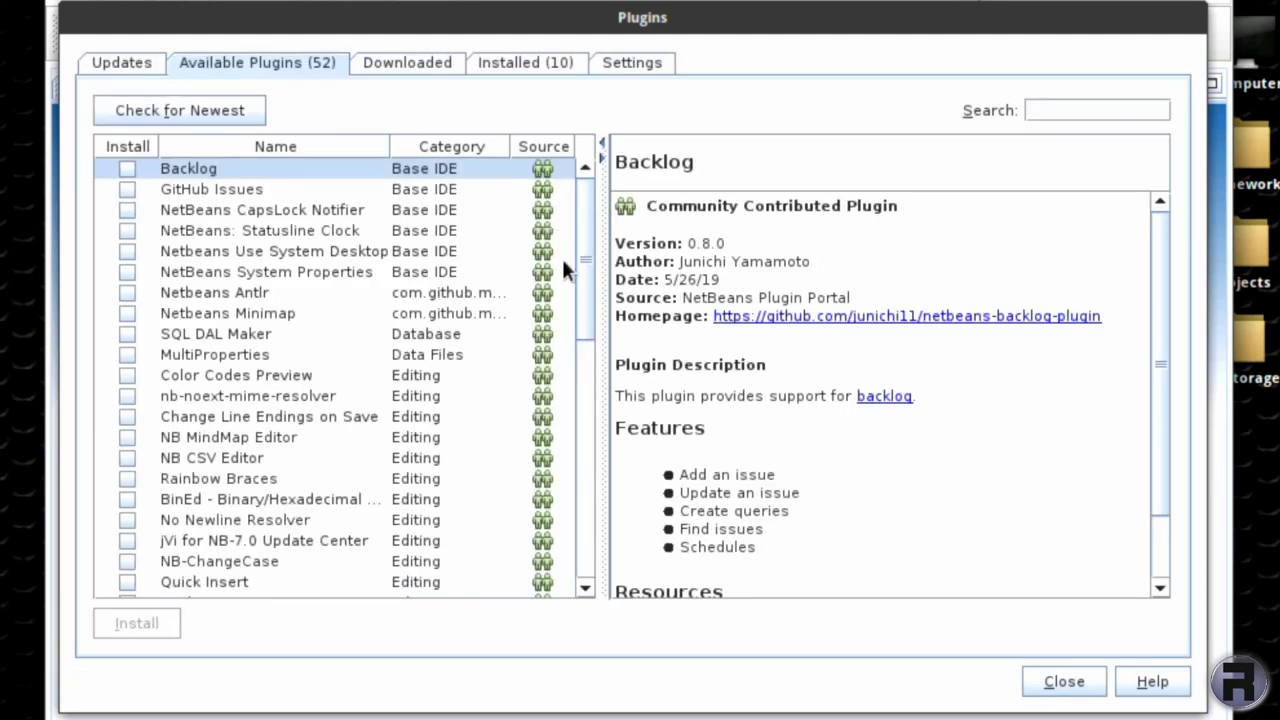
Scroll the Available Plugins list, view SQL DAL Maker, and tick Color Codes Preview to install
{"action": "left_click_drag", "start_coordinate": [583, 200], "coordinate": [583, 432]}
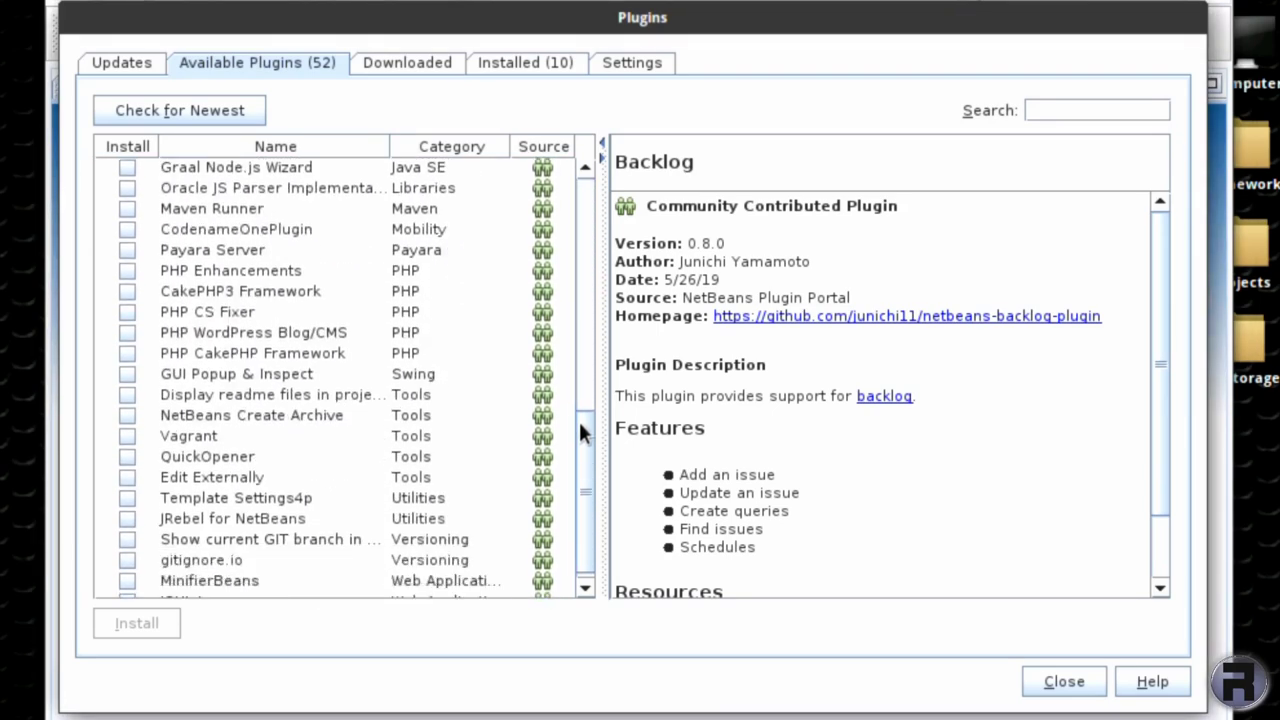
{"action": "scroll", "coordinate": [545, 280], "scroll_direction": "up", "scroll_amount": 8}
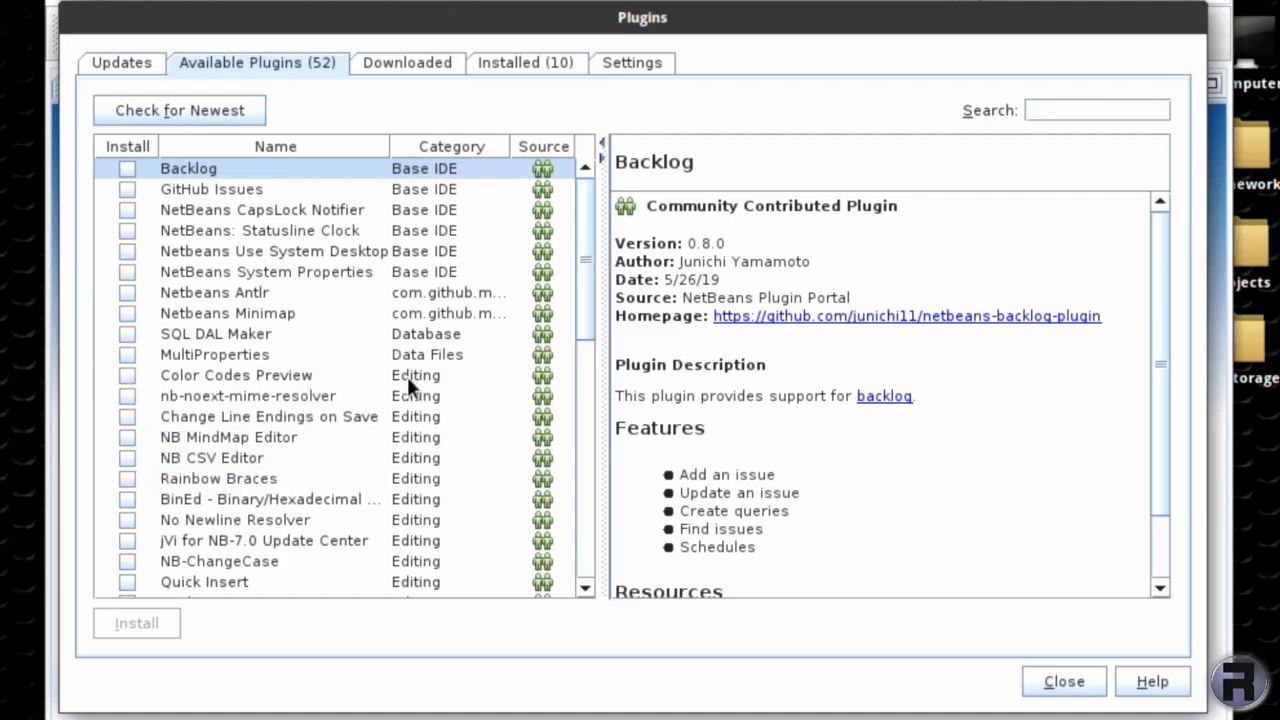
{"action": "left_click", "coordinate": [188, 339]}
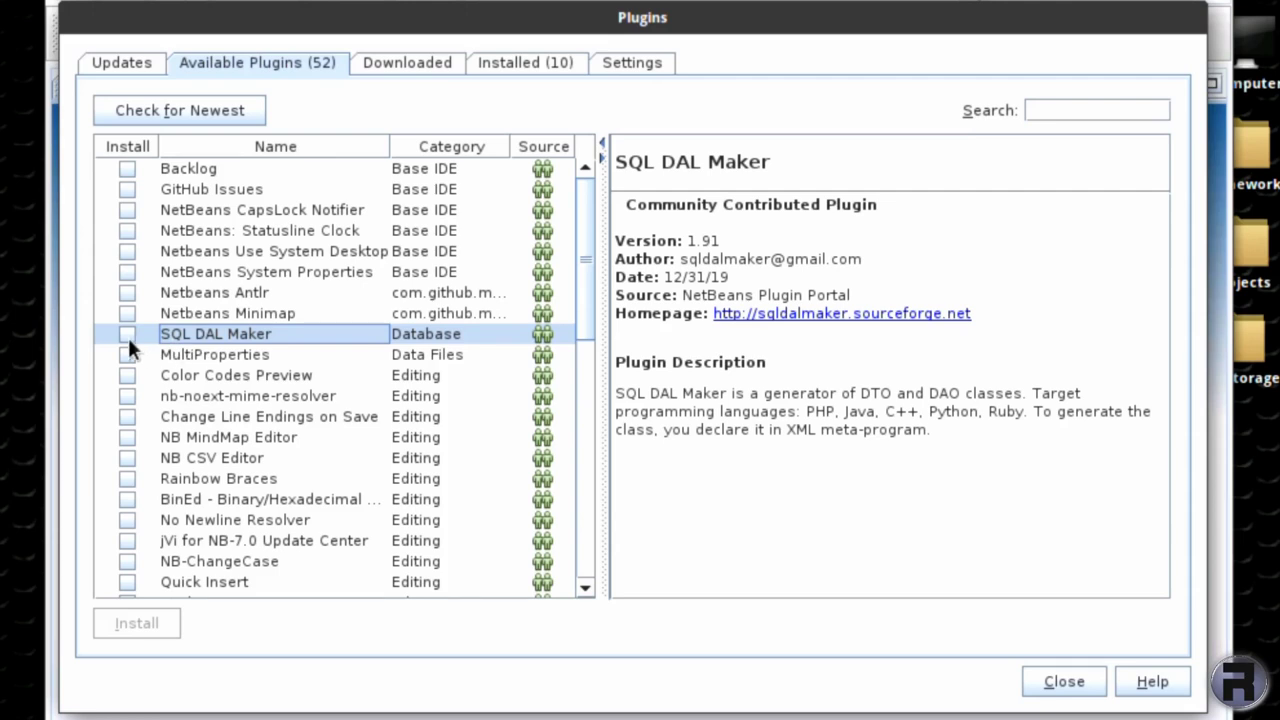
{"action": "left_click", "coordinate": [150, 372]}
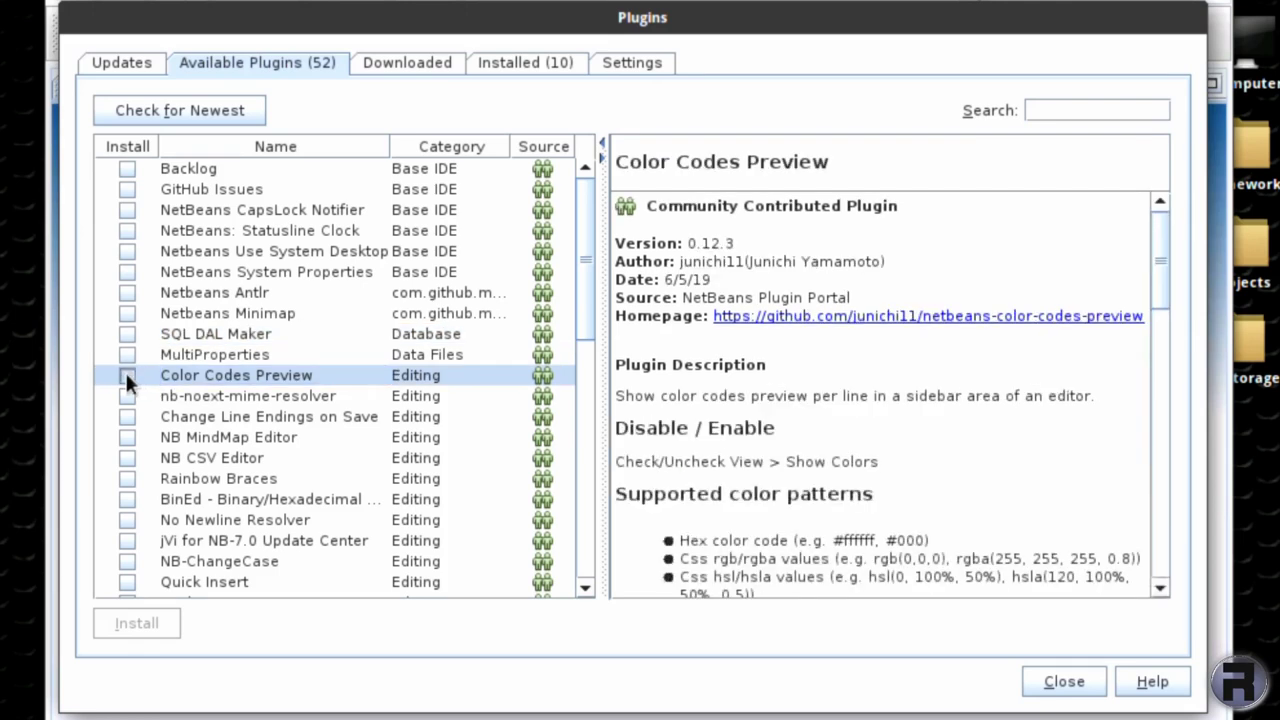
{"action": "left_click", "coordinate": [126, 373]}
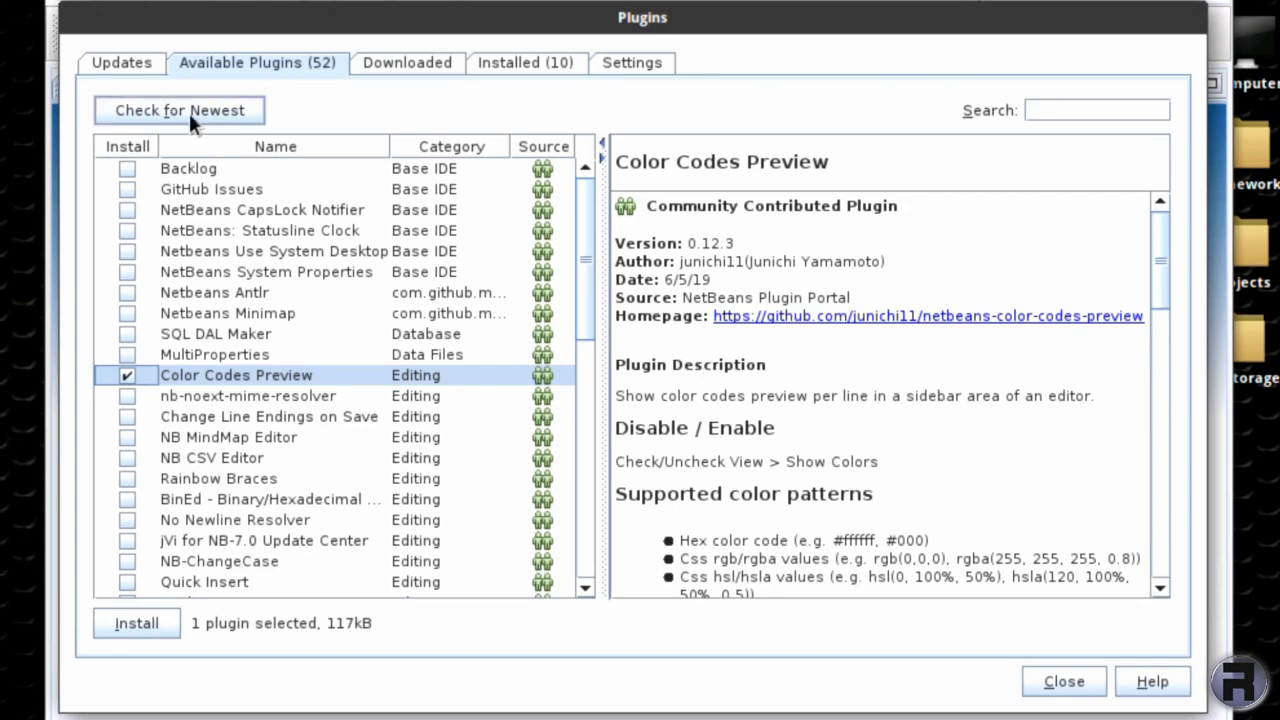
Install Color Codes Preview, accepting its licence and continuing past the self-signed certificate warning
{"action": "left_click", "coordinate": [151, 621]}
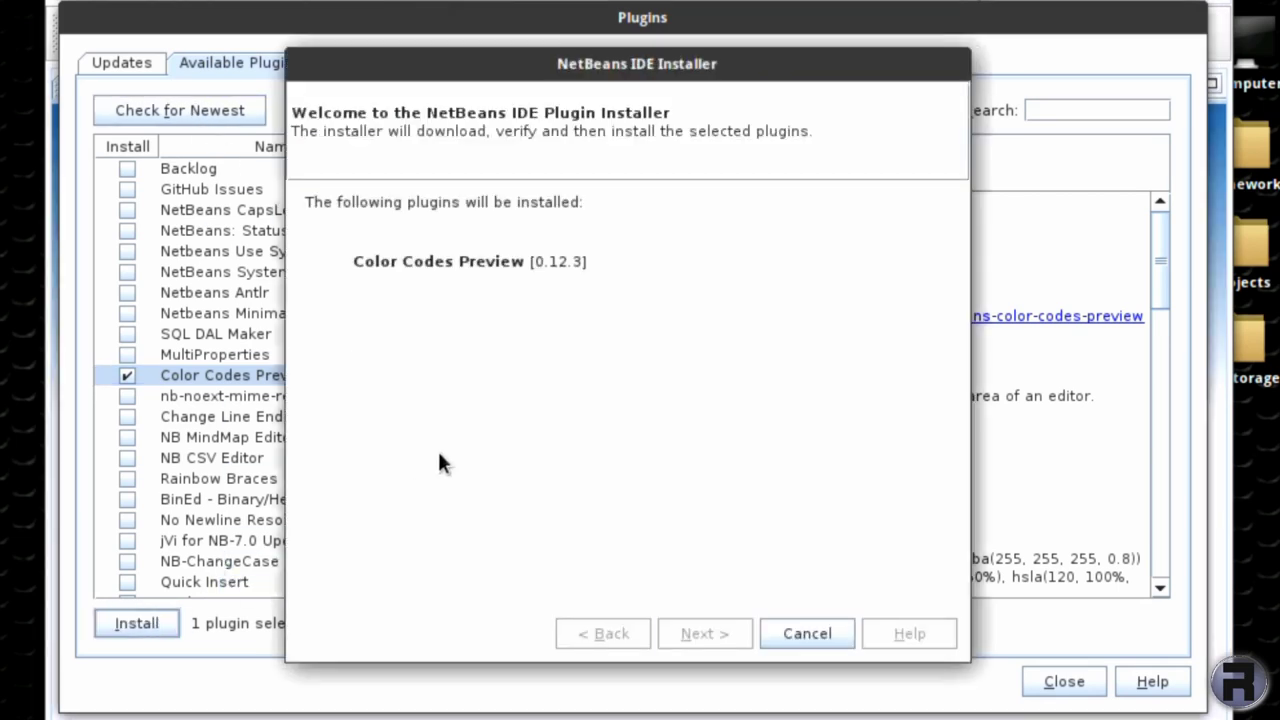
{"action": "left_click", "coordinate": [709, 621]}
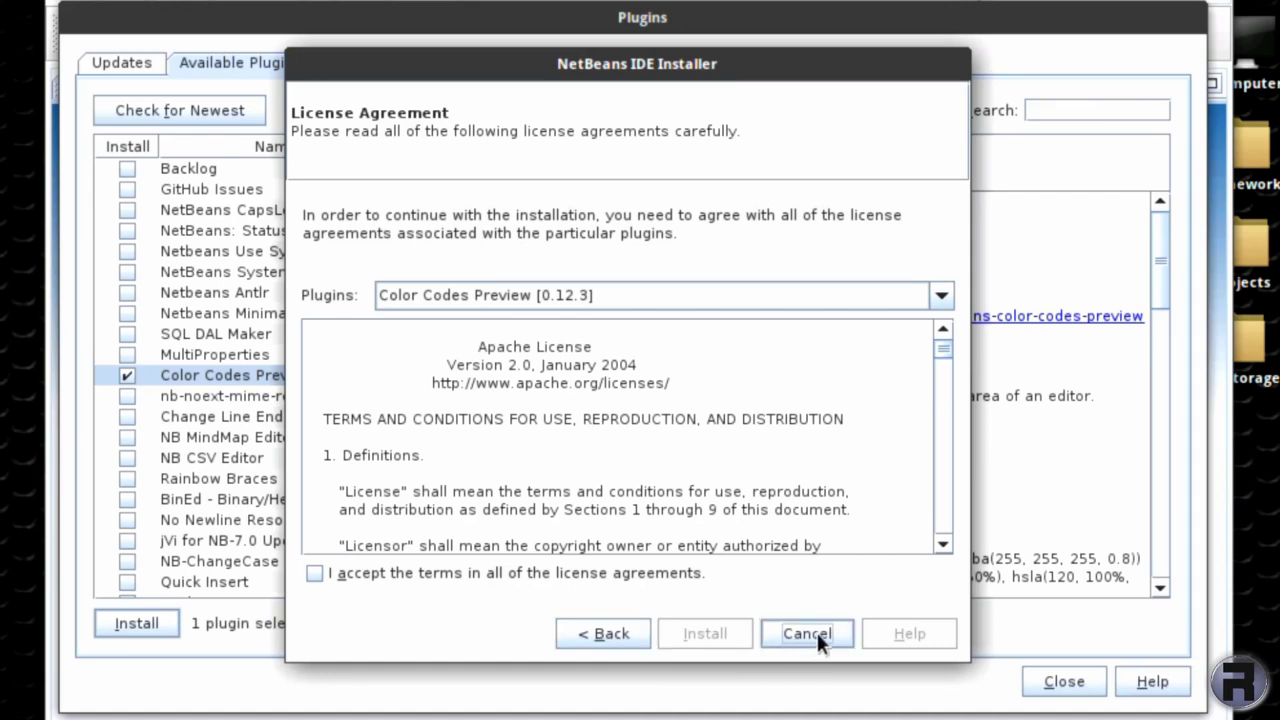
{"action": "left_click", "coordinate": [662, 292]}
{"action": "left_click", "coordinate": [645, 318]}
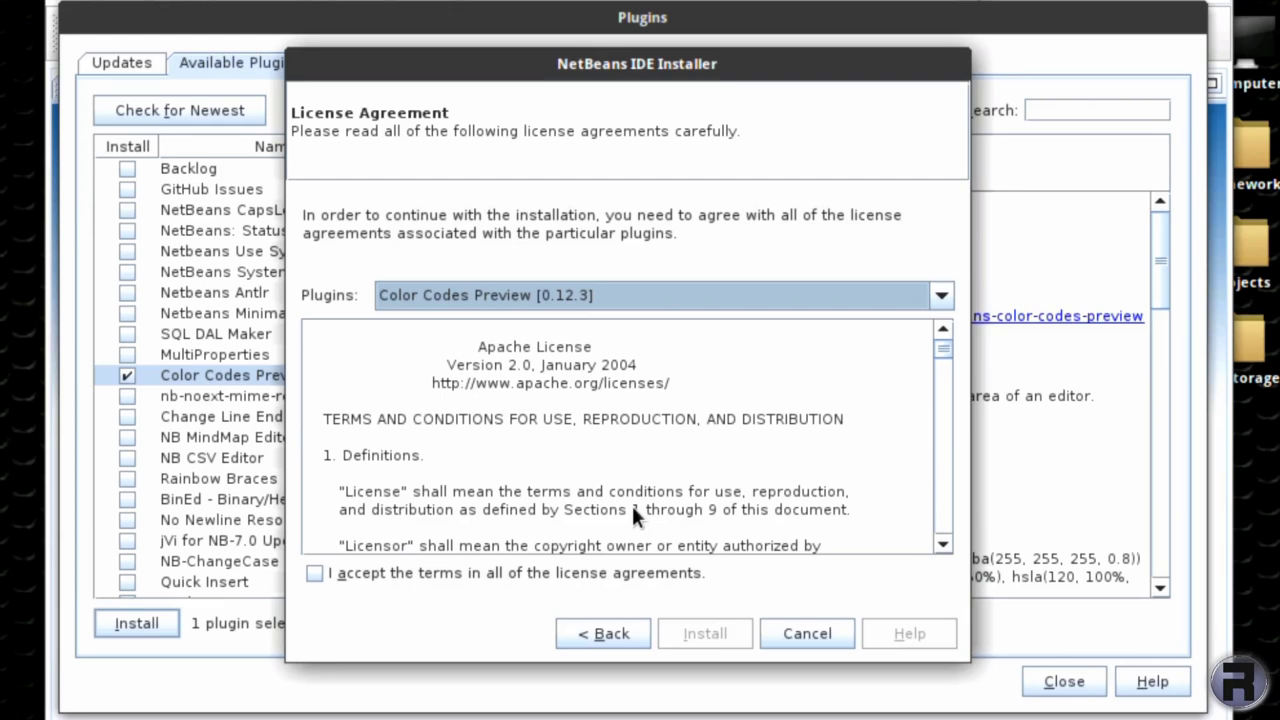
{"action": "left_click", "coordinate": [341, 567]}
{"action": "left_click", "coordinate": [698, 633]}
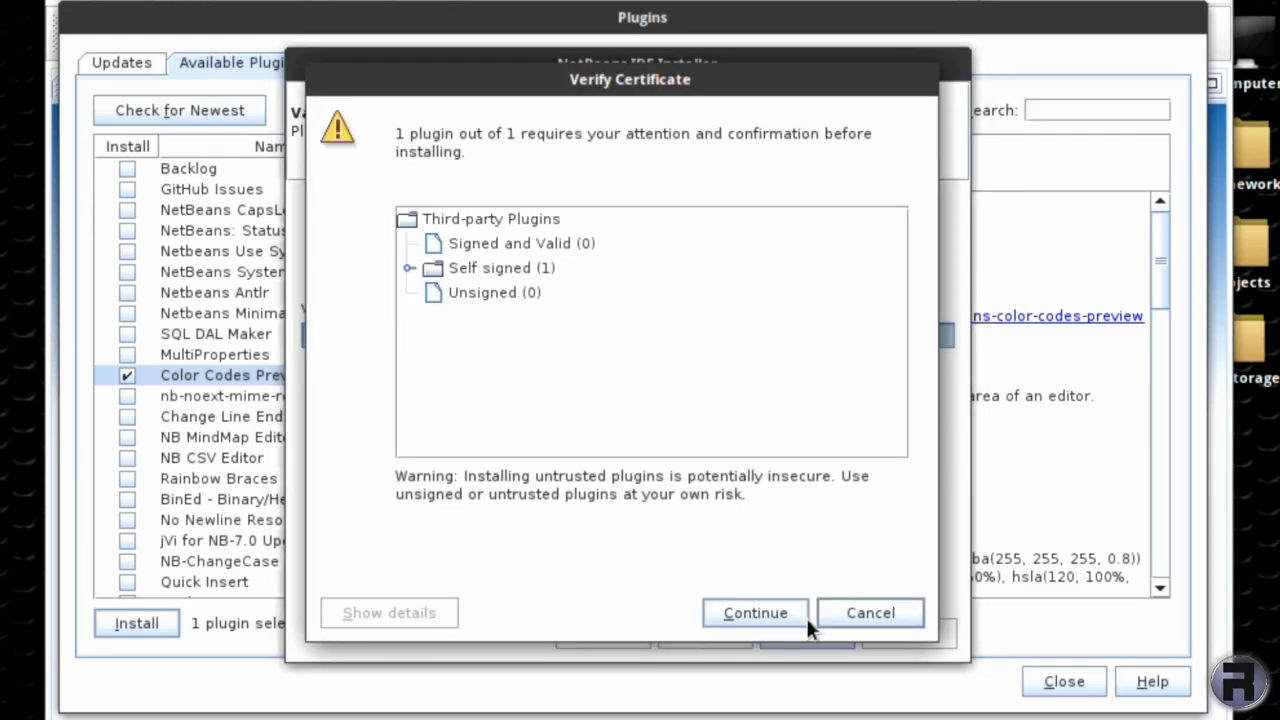
{"action": "left_click", "coordinate": [780, 616]}
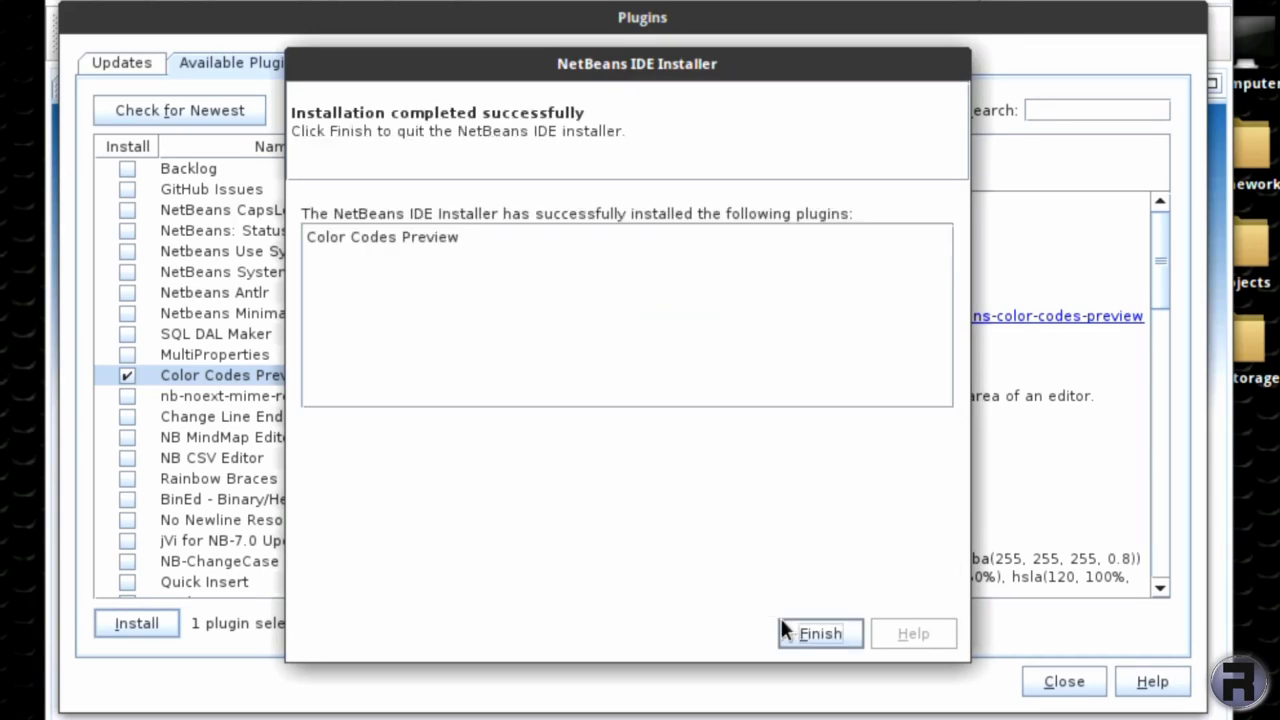
{"action": "left_click", "coordinate": [804, 630]}
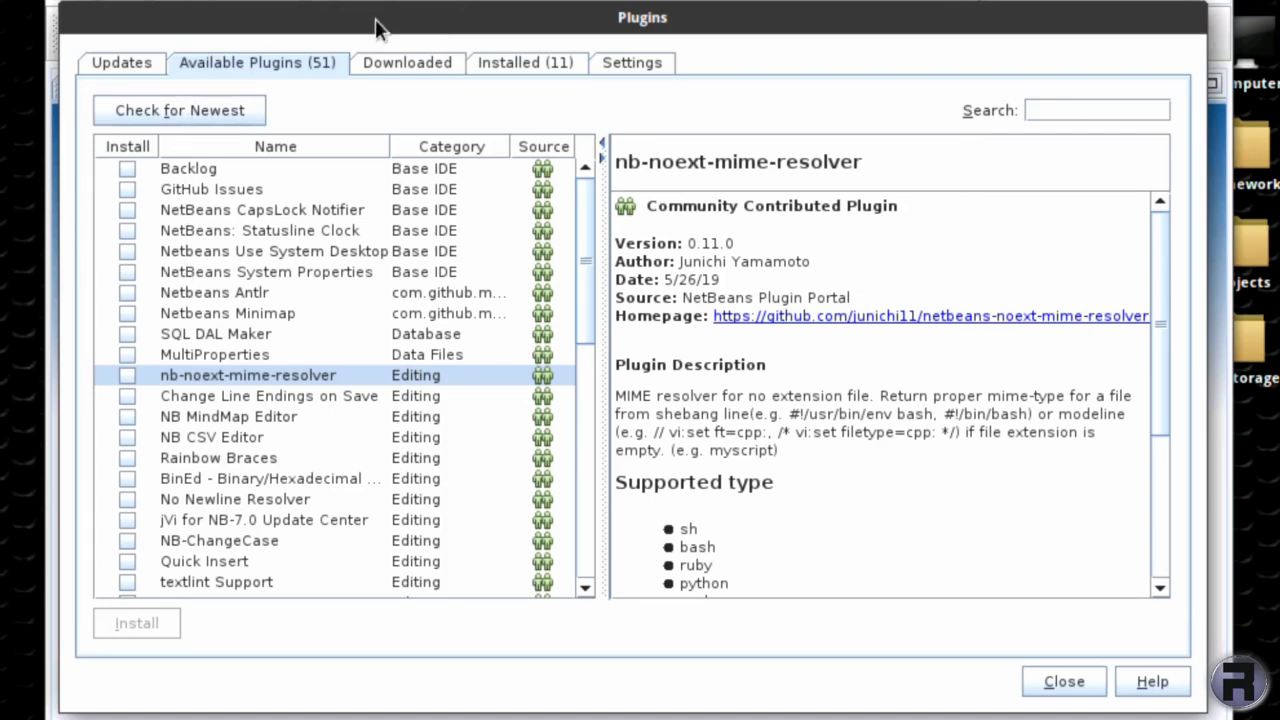
Check for NetBeans plugin updates, then review the About version and system information
{"action": "left_click", "coordinate": [121, 60]}
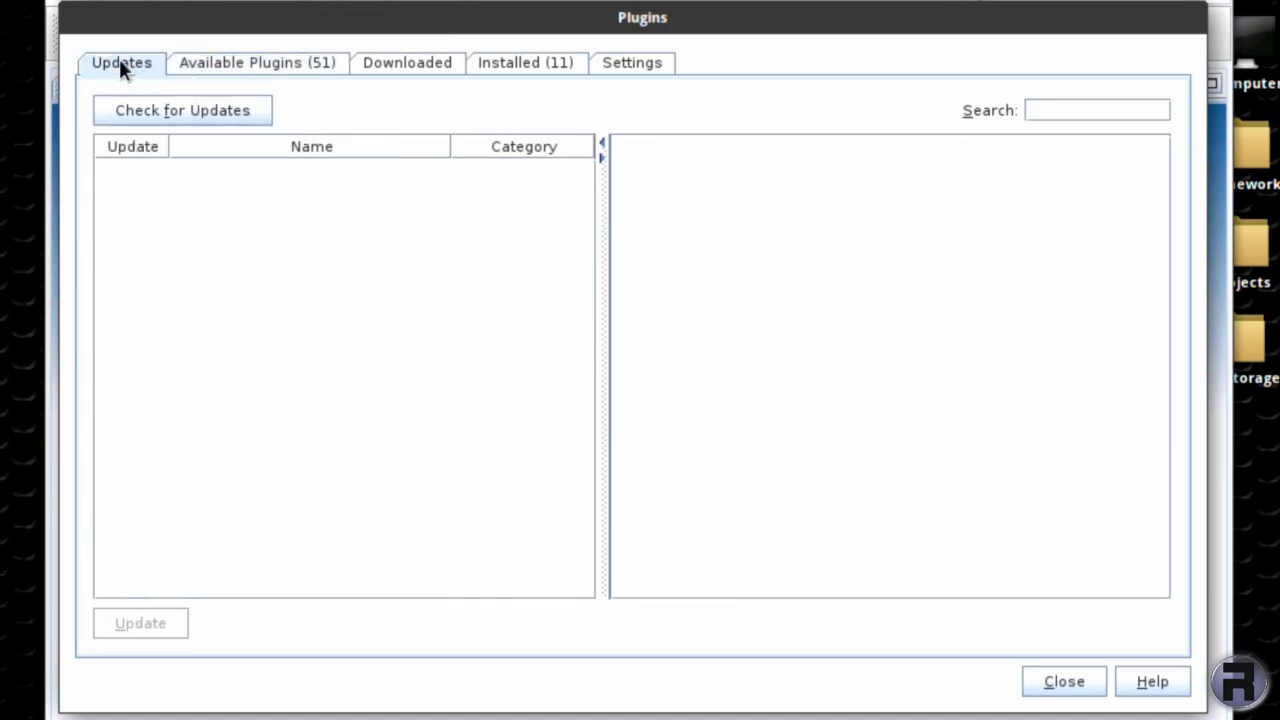
{"action": "left_click", "coordinate": [140, 110]}
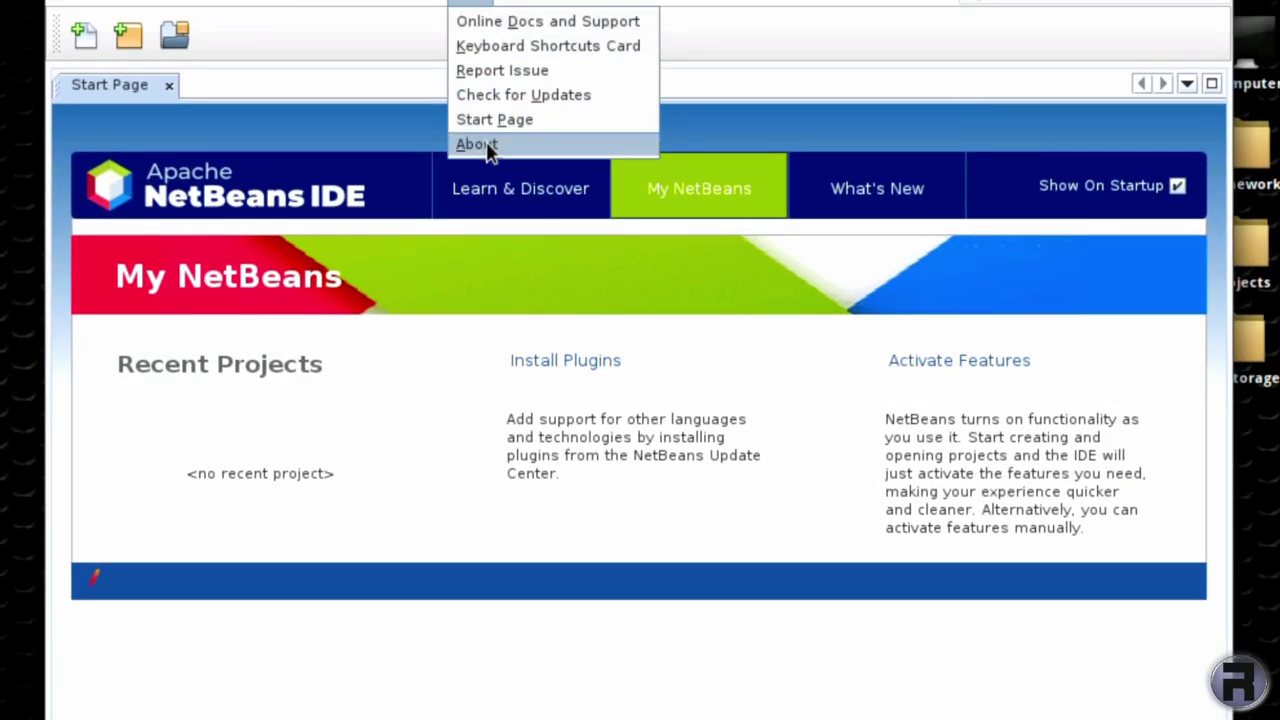
{"action": "left_click", "coordinate": [489, 146]}
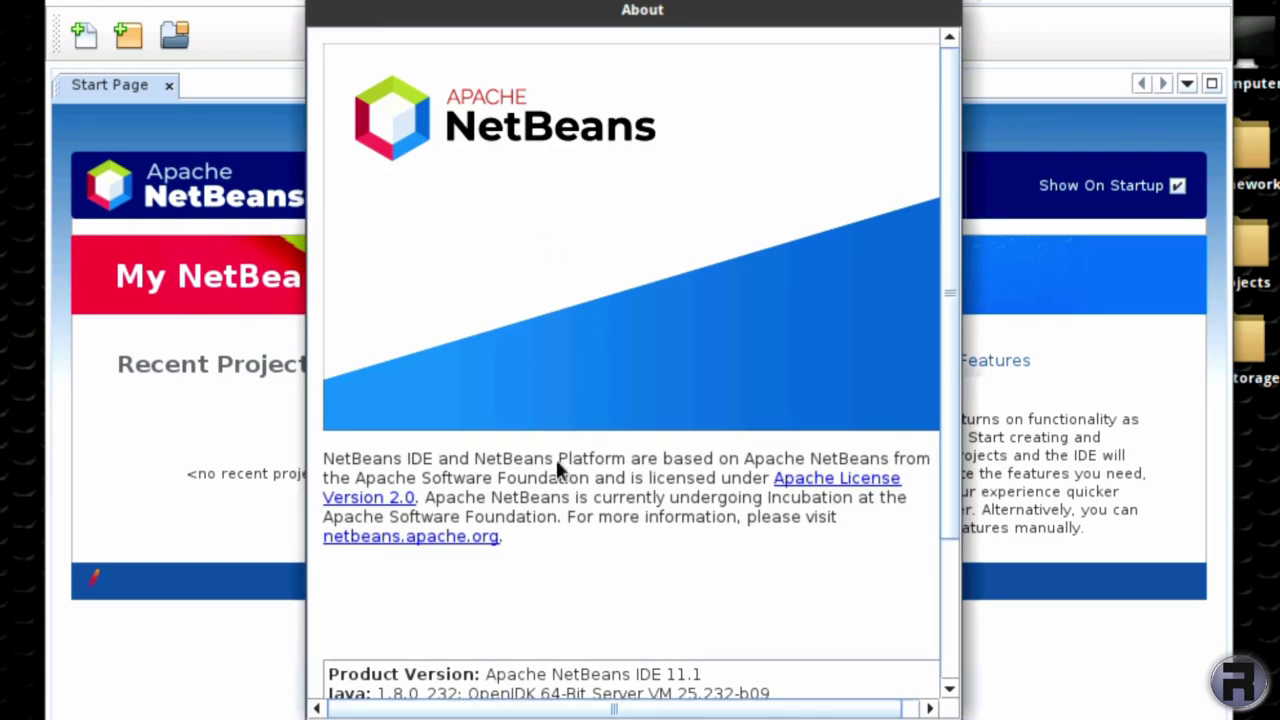
{"action": "left_click_drag", "start_coordinate": [948, 508], "coordinate": [961, 655]}
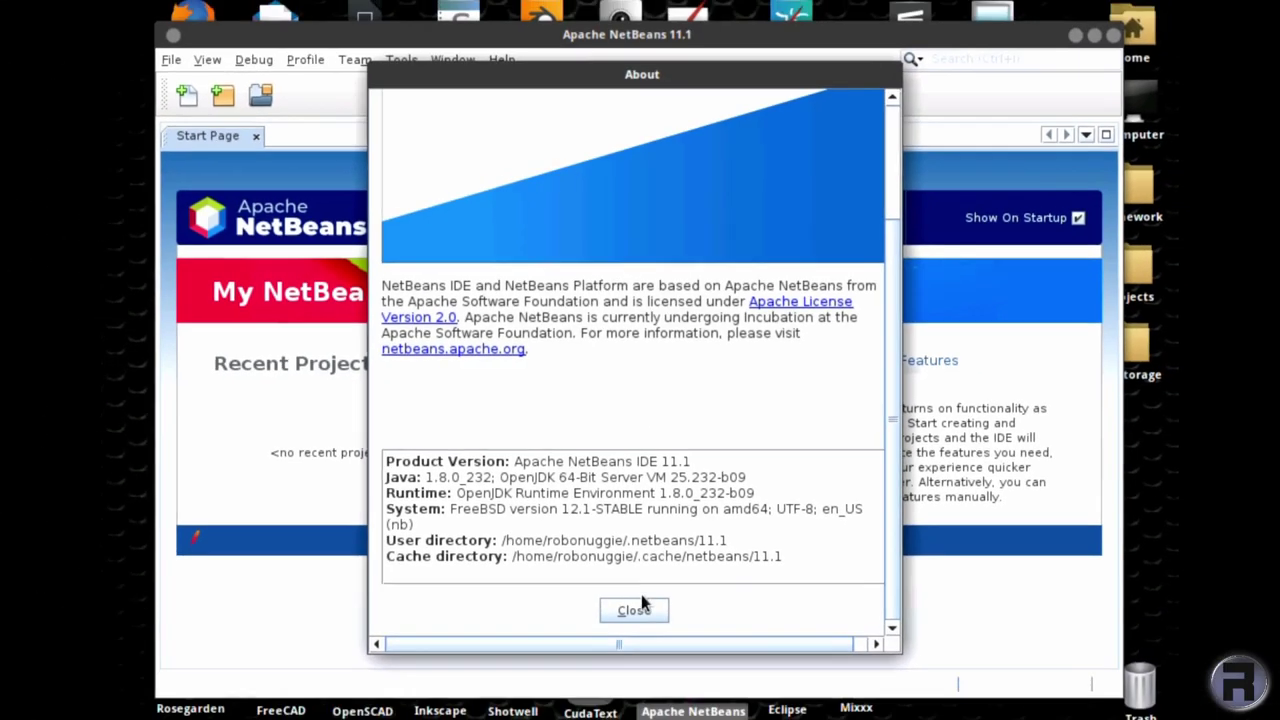
{"action": "left_click", "coordinate": [632, 667]}
Close NetBeans from the Learn & Discover page and launch Eclipse from the desktop
{"action": "left_click", "coordinate": [555, 245]}
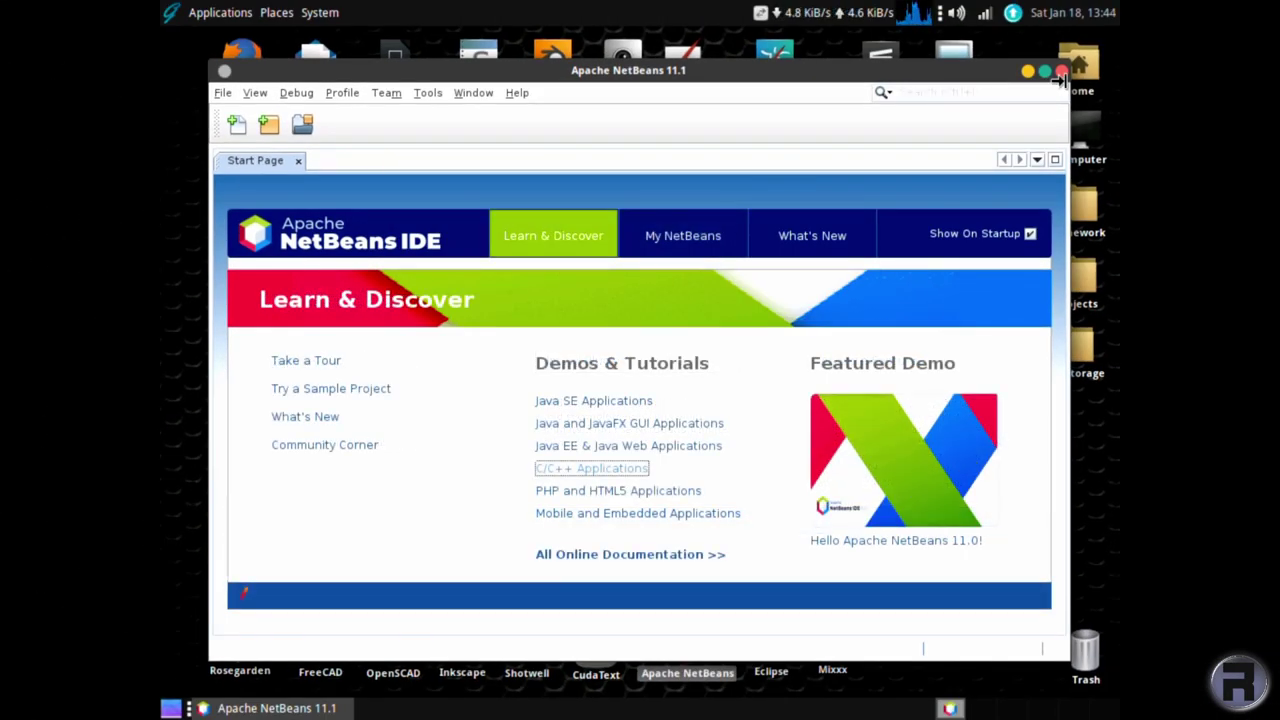
{"action": "left_click", "coordinate": [1062, 73]}
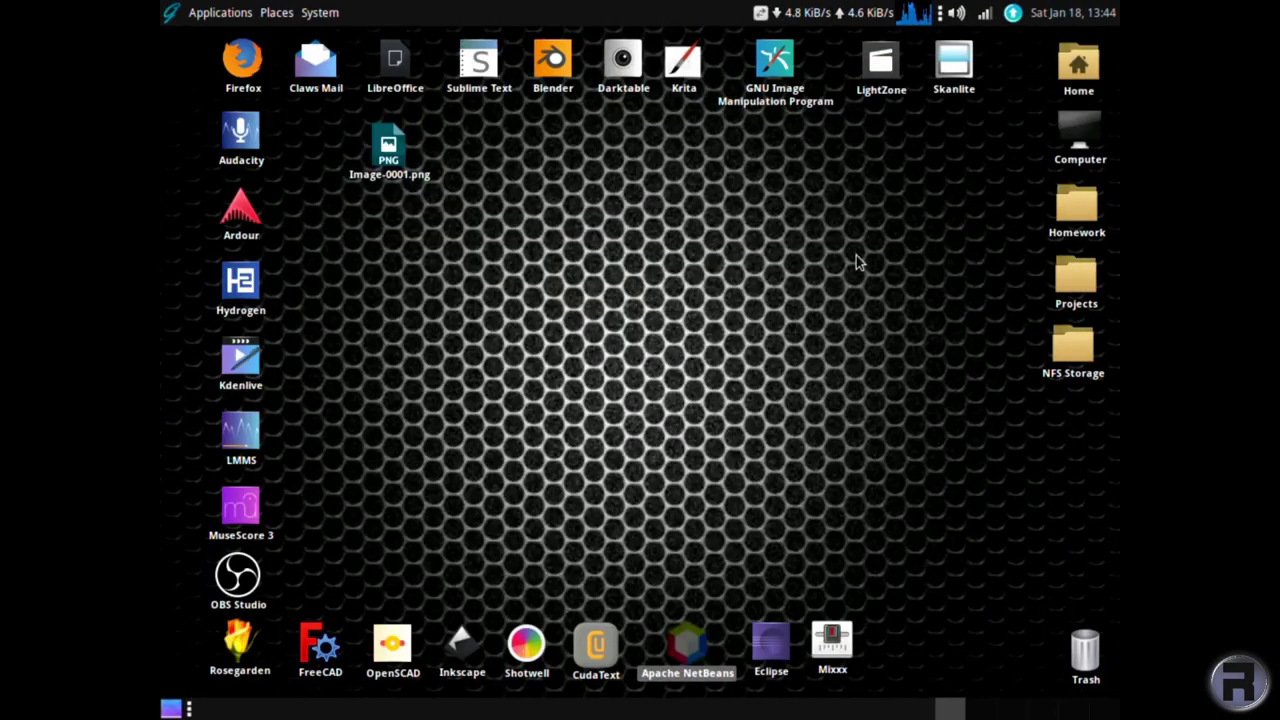
{"action": "double_click", "coordinate": [784, 638]}
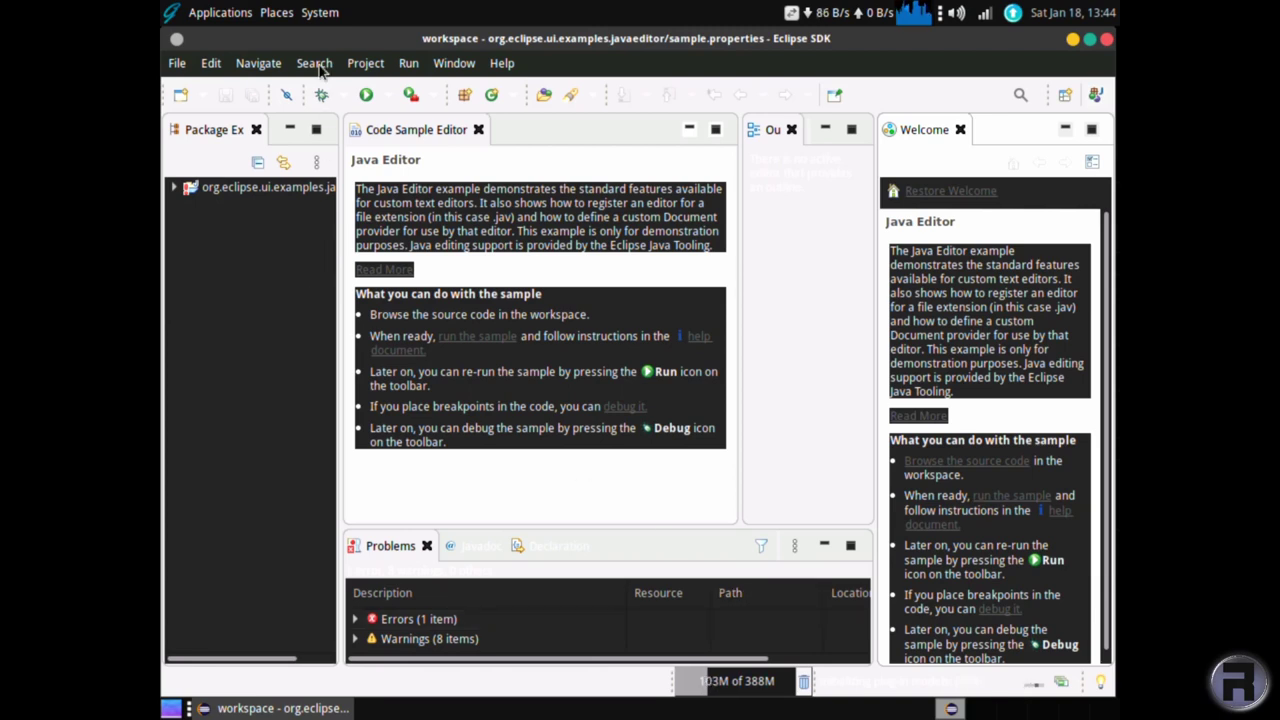
View the About Eclipse SDK details and highlight the 2019-12 version number
{"action": "left_click", "coordinate": [453, 62]}
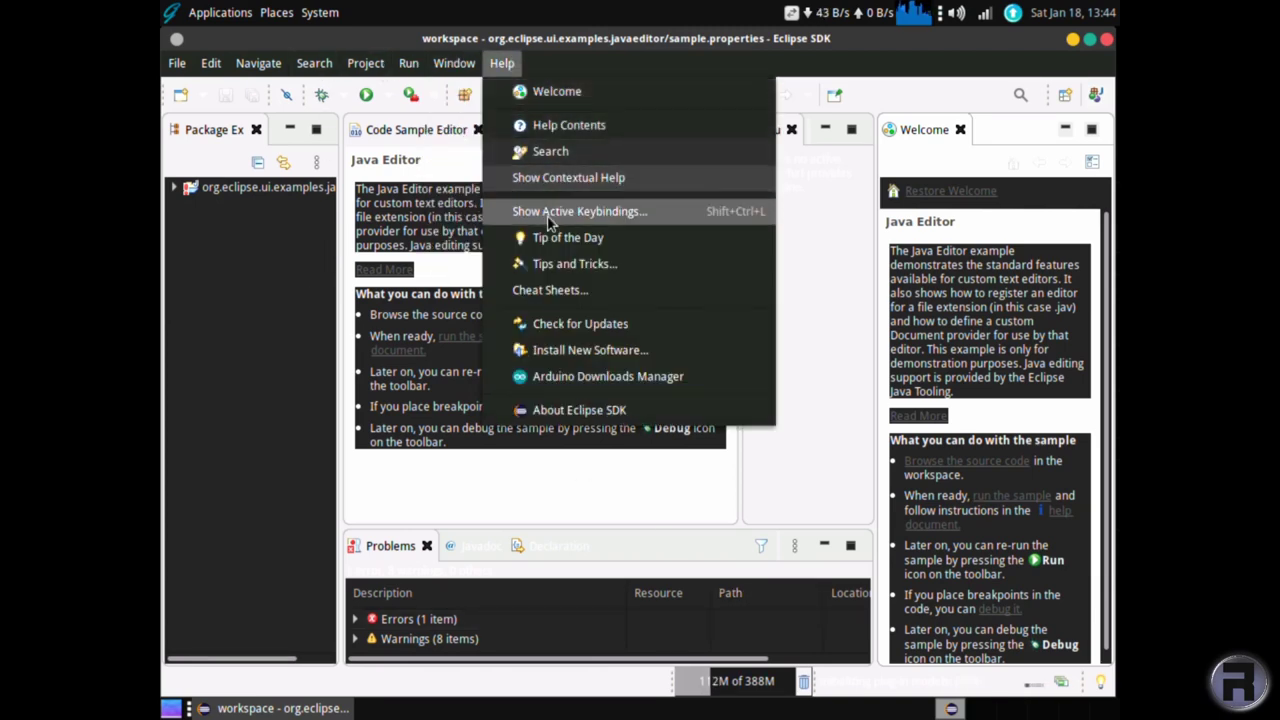
{"action": "left_click", "coordinate": [562, 409]}
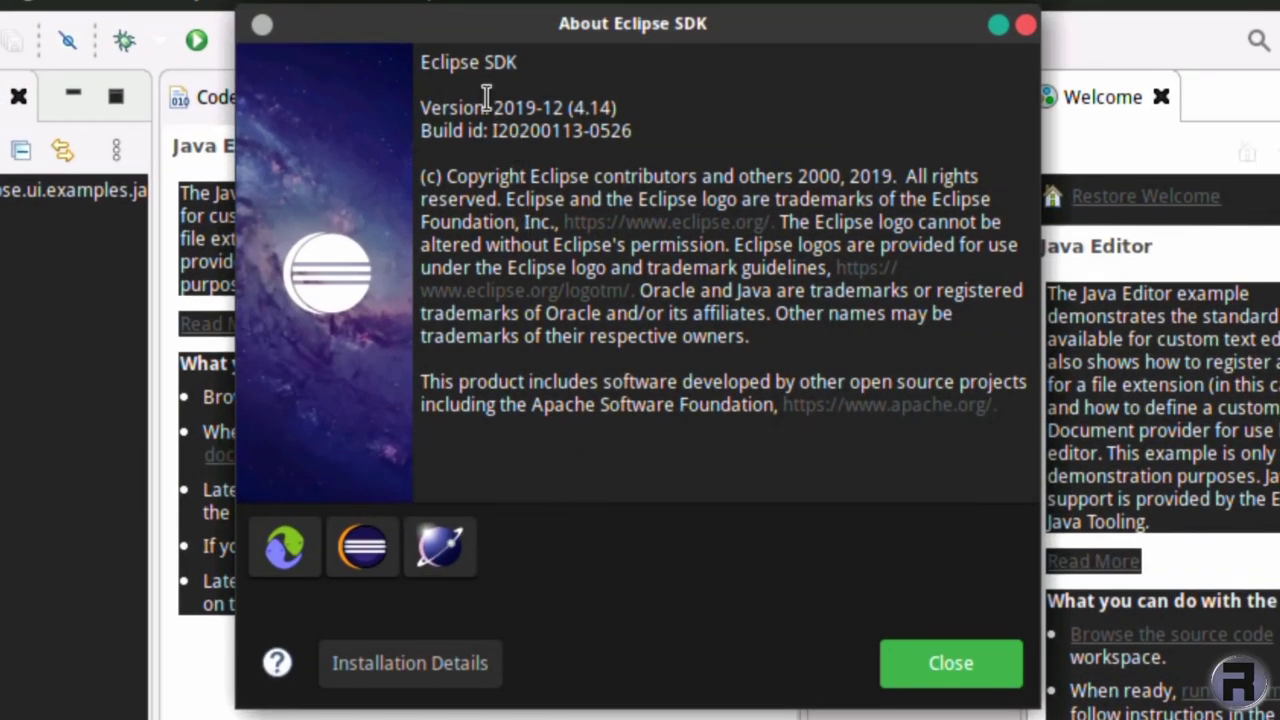
{"action": "left_click_drag", "start_coordinate": [487, 98], "coordinate": [563, 104]}
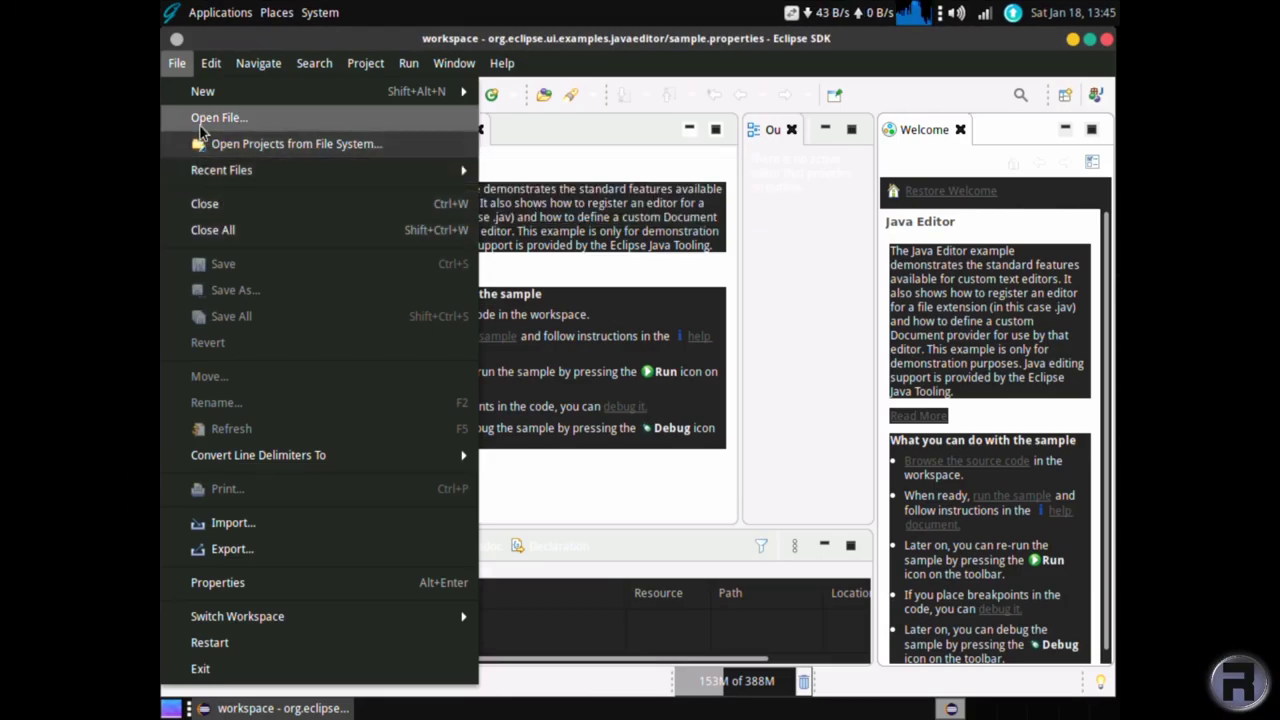
Exit Eclipse with confirmation, then launch Mixxx from the desktop
{"action": "left_click", "coordinate": [200, 668]}
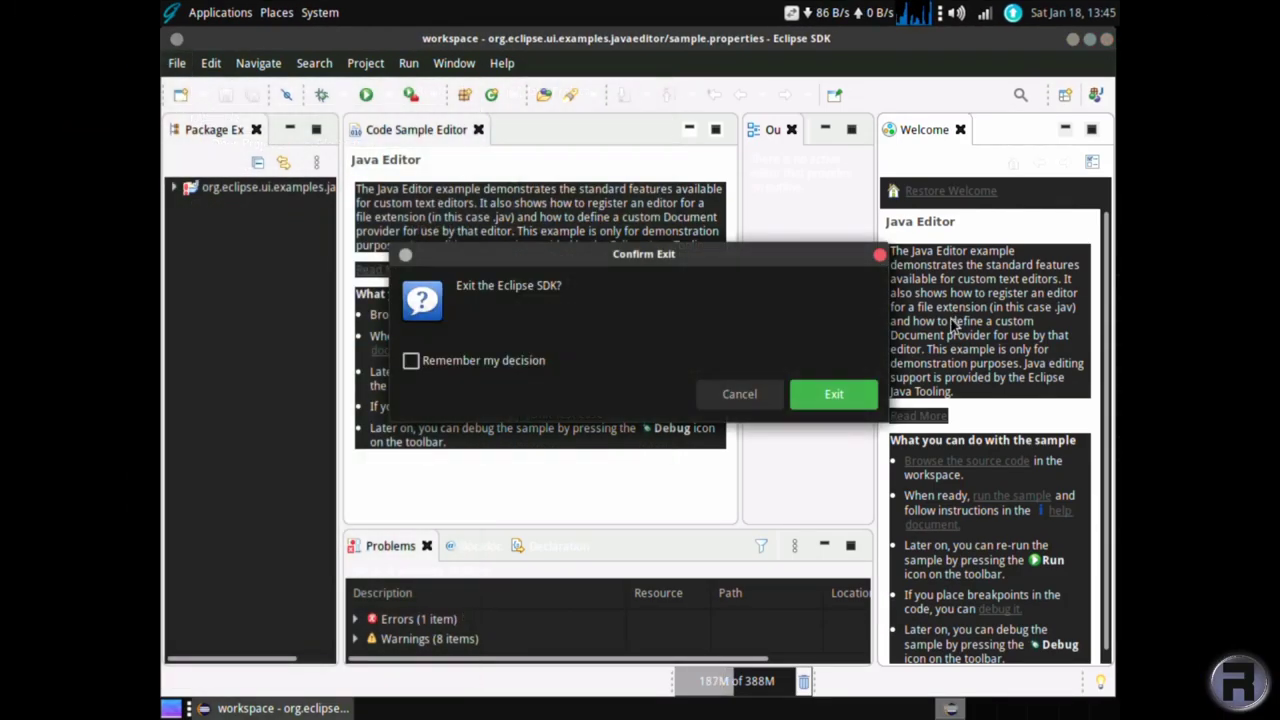
{"action": "left_click", "coordinate": [815, 393]}
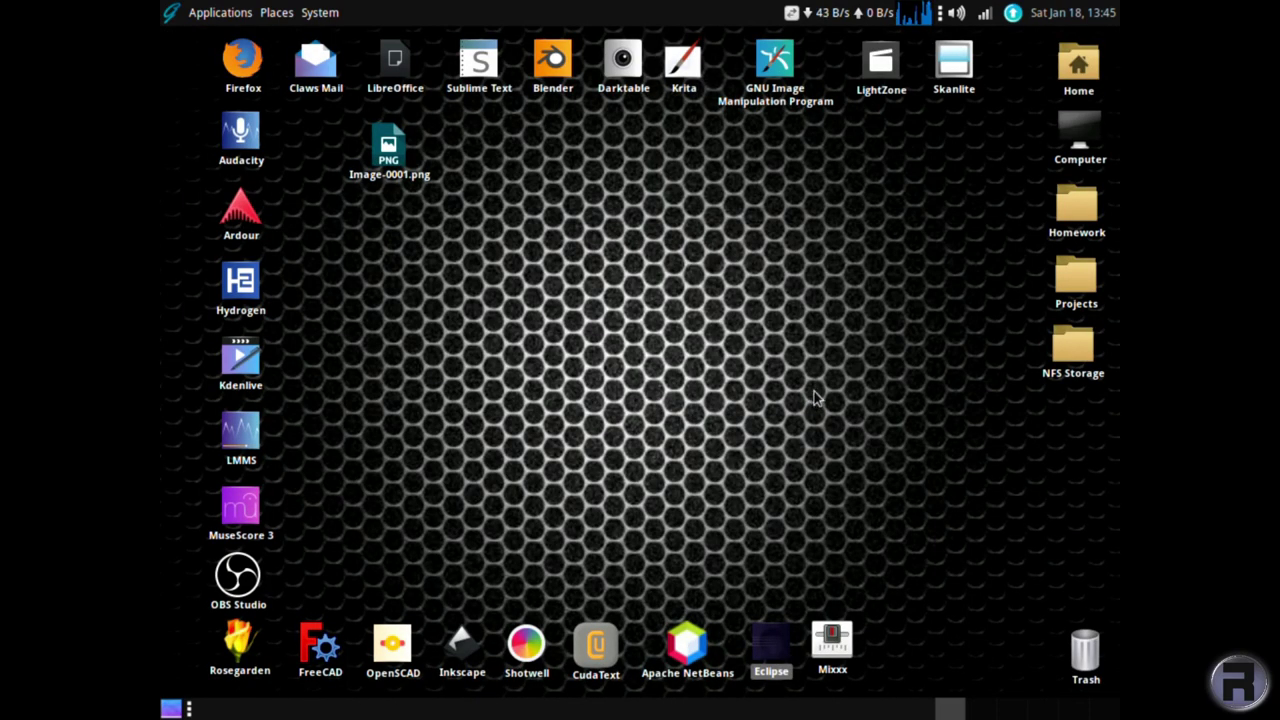
{"action": "double_click", "coordinate": [832, 638]}
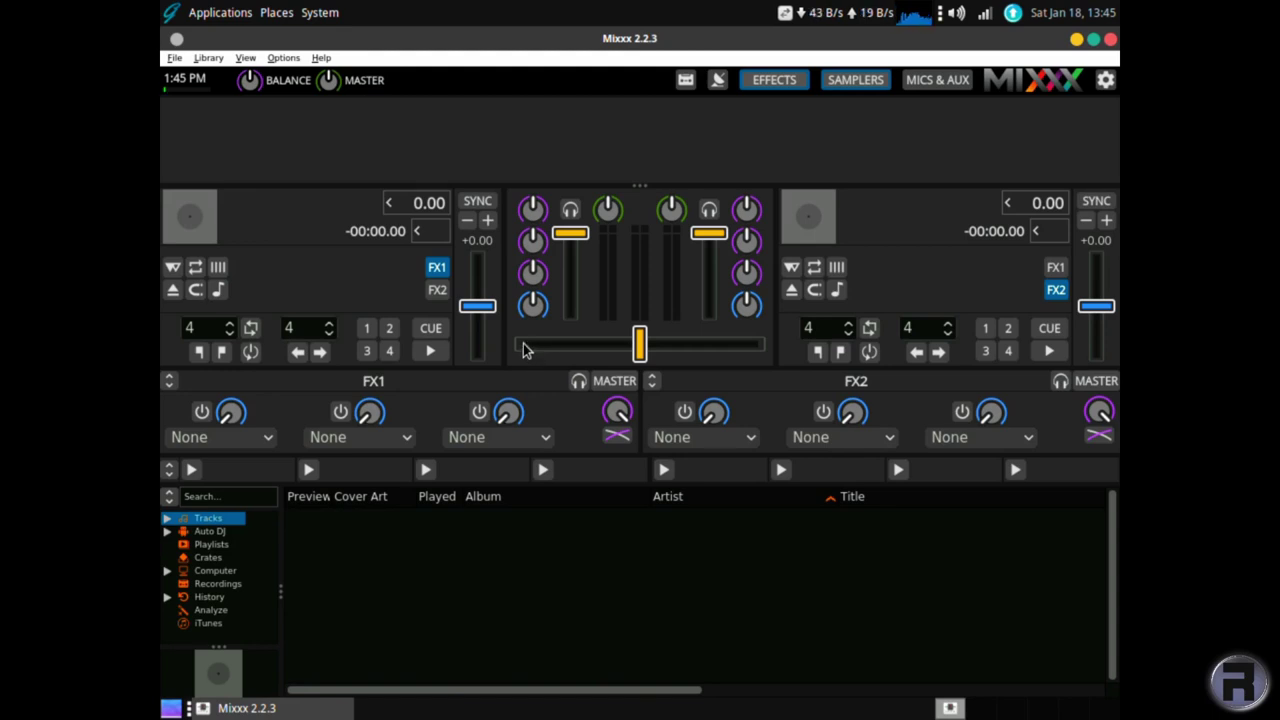
View the Mixxx 2.2.3 About version and credits, dismiss it, and close Mixxx
{"action": "left_click", "coordinate": [321, 57]}
{"action": "left_click", "coordinate": [352, 172]}
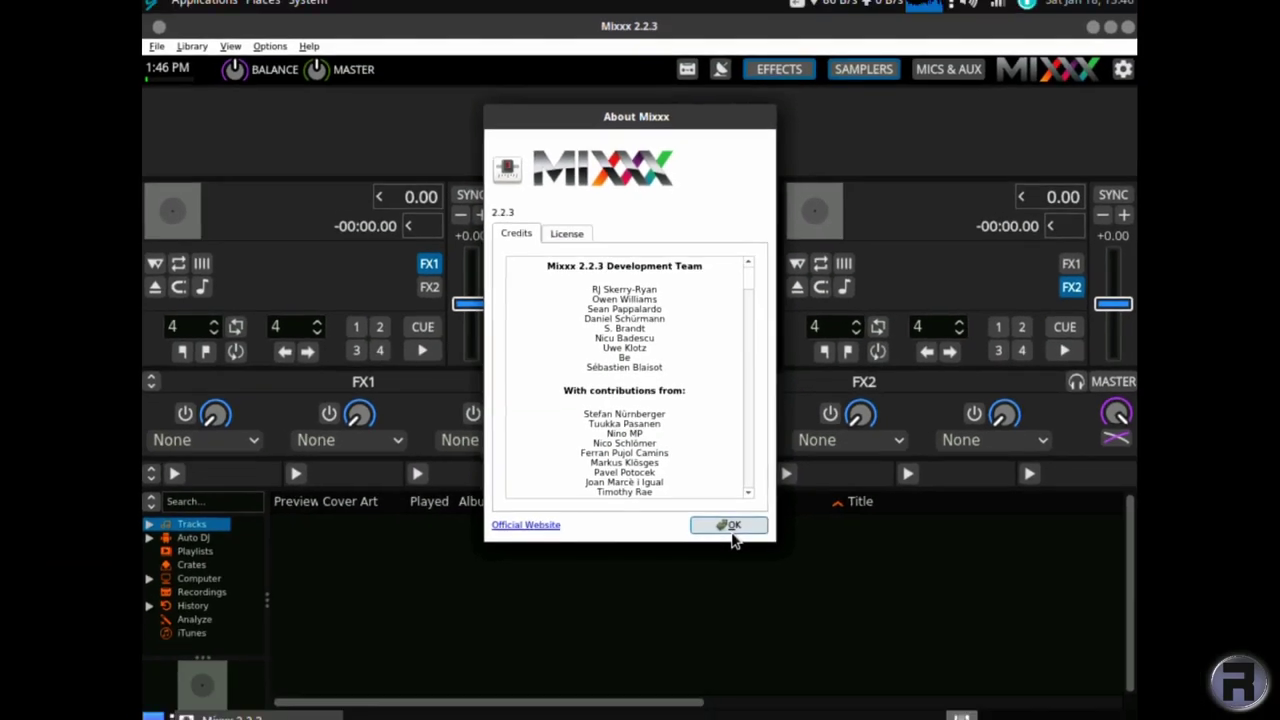
{"action": "left_click", "coordinate": [781, 624]}
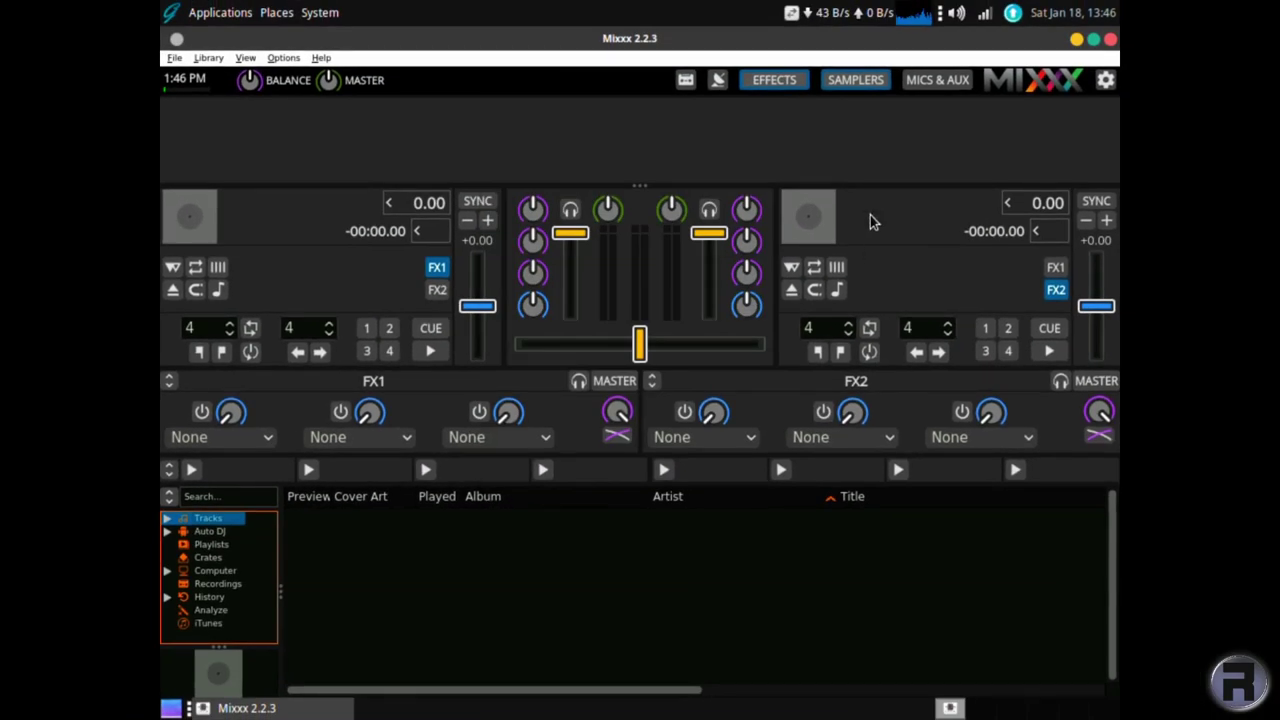
{"action": "left_click", "coordinate": [1110, 40]}
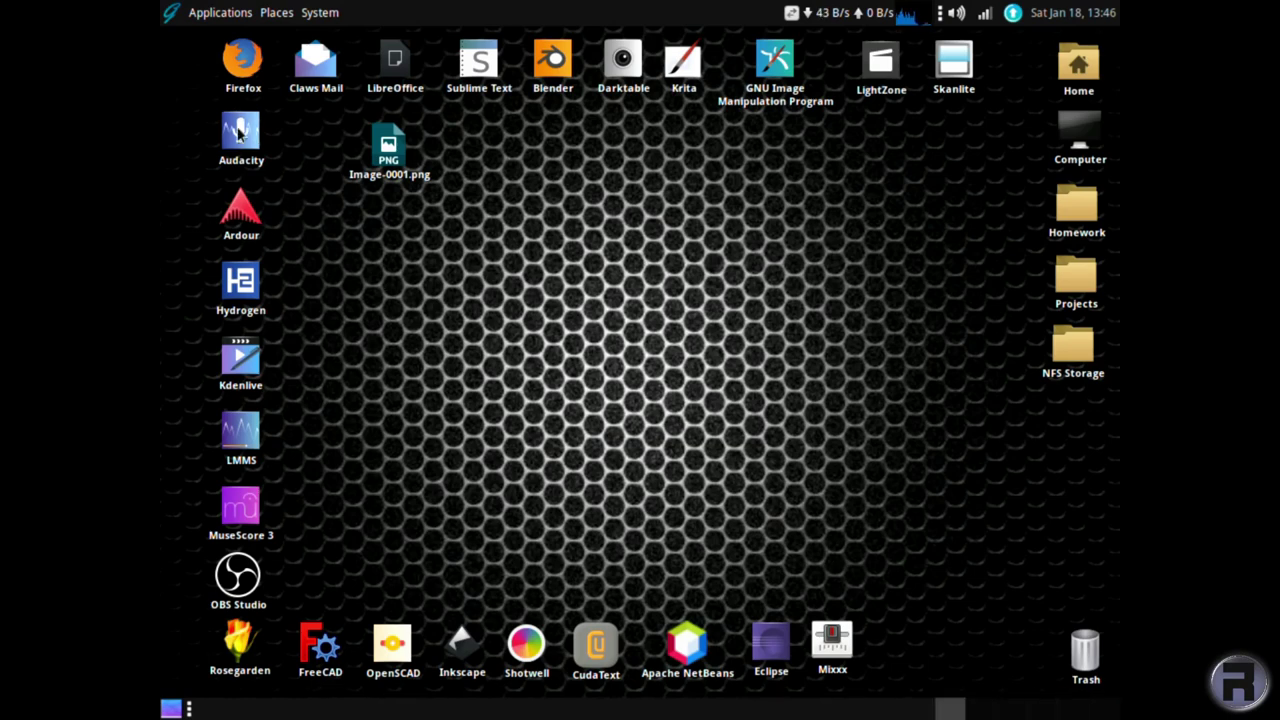
Open the System menu with Preferences, Administration, Control Center, Lock Screen, Log Out and Shut Down
{"action": "left_click", "coordinate": [316, 14]}
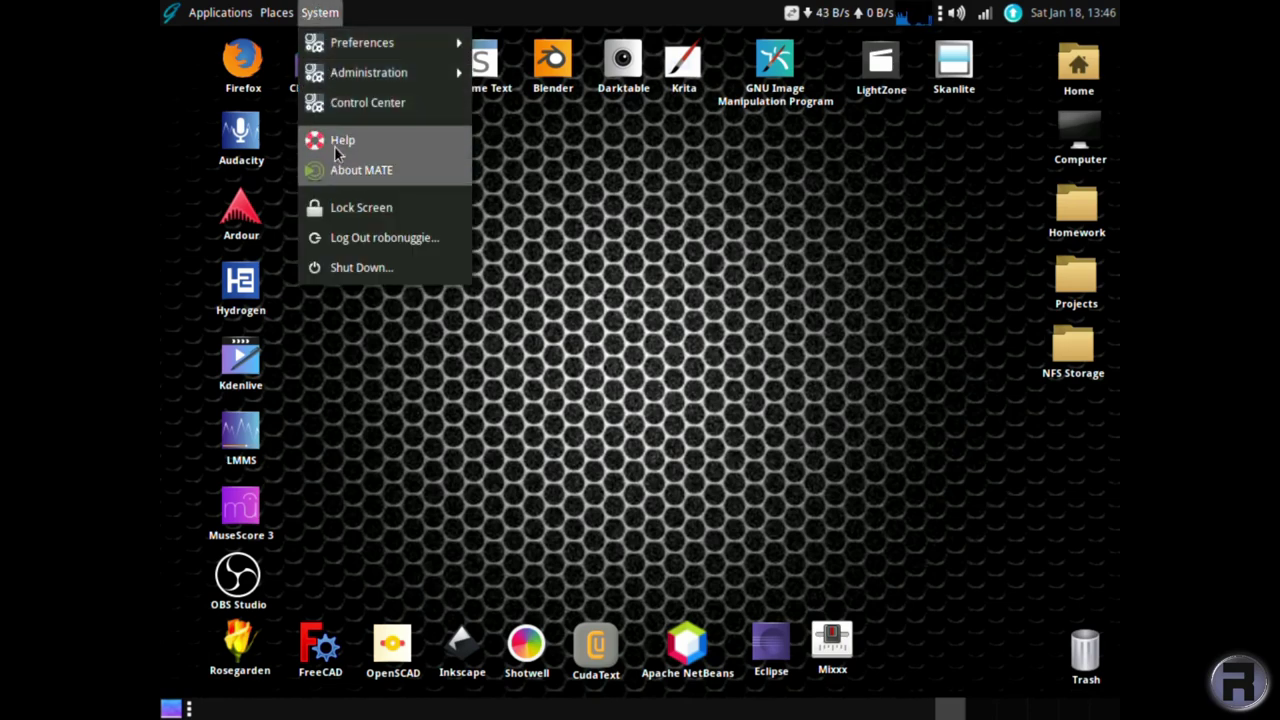